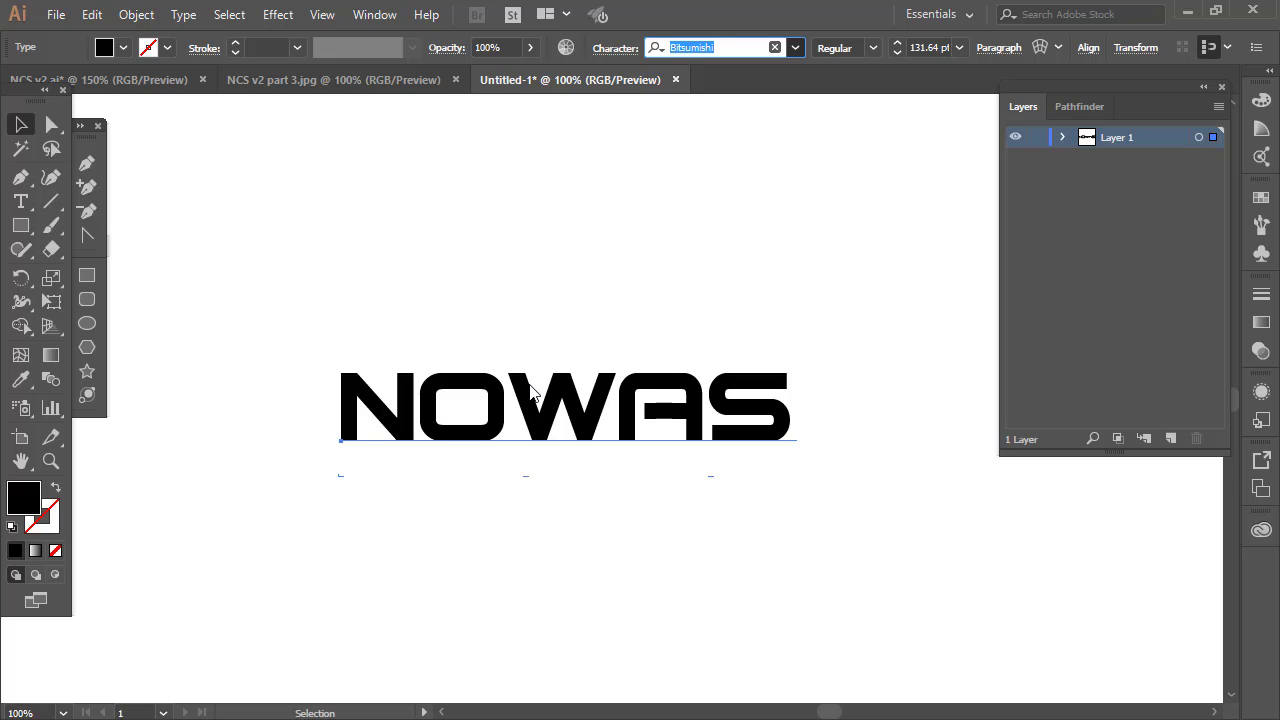
Adjust the position of the NOWAS text slightly and convert it to outlines.
left_click(528, 394)
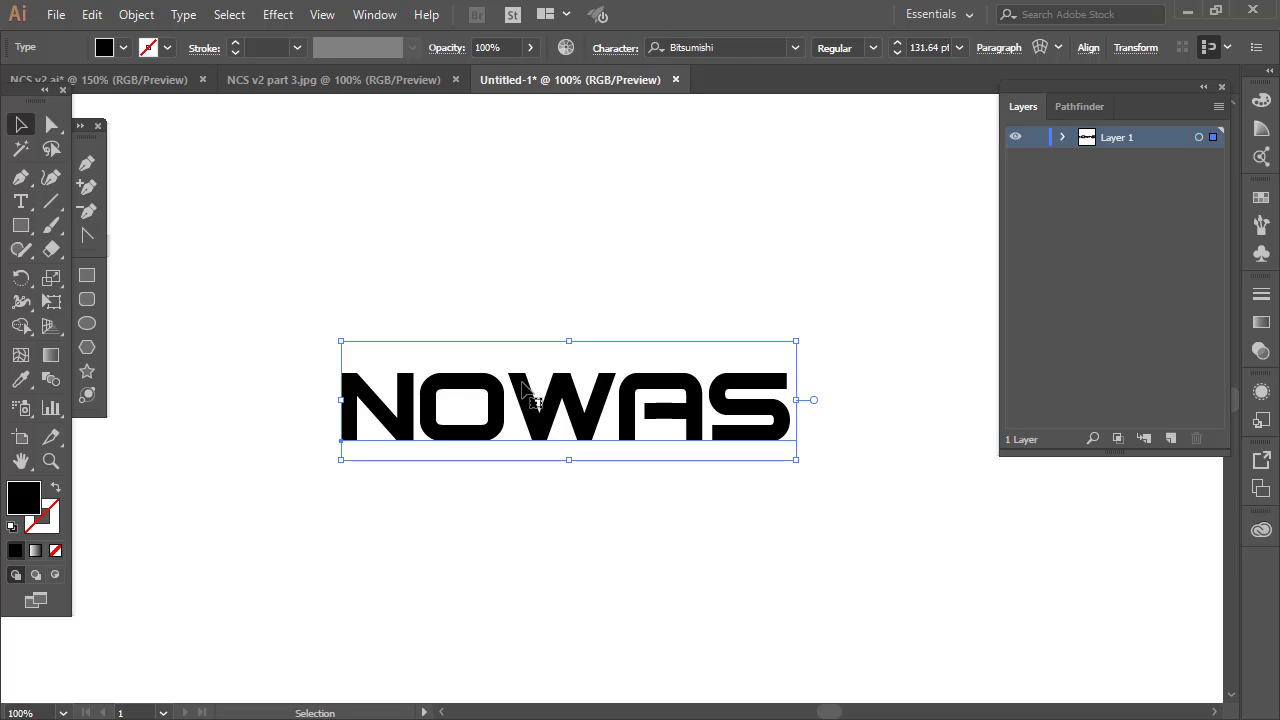
left_click_drag(528, 394, 516, 385)
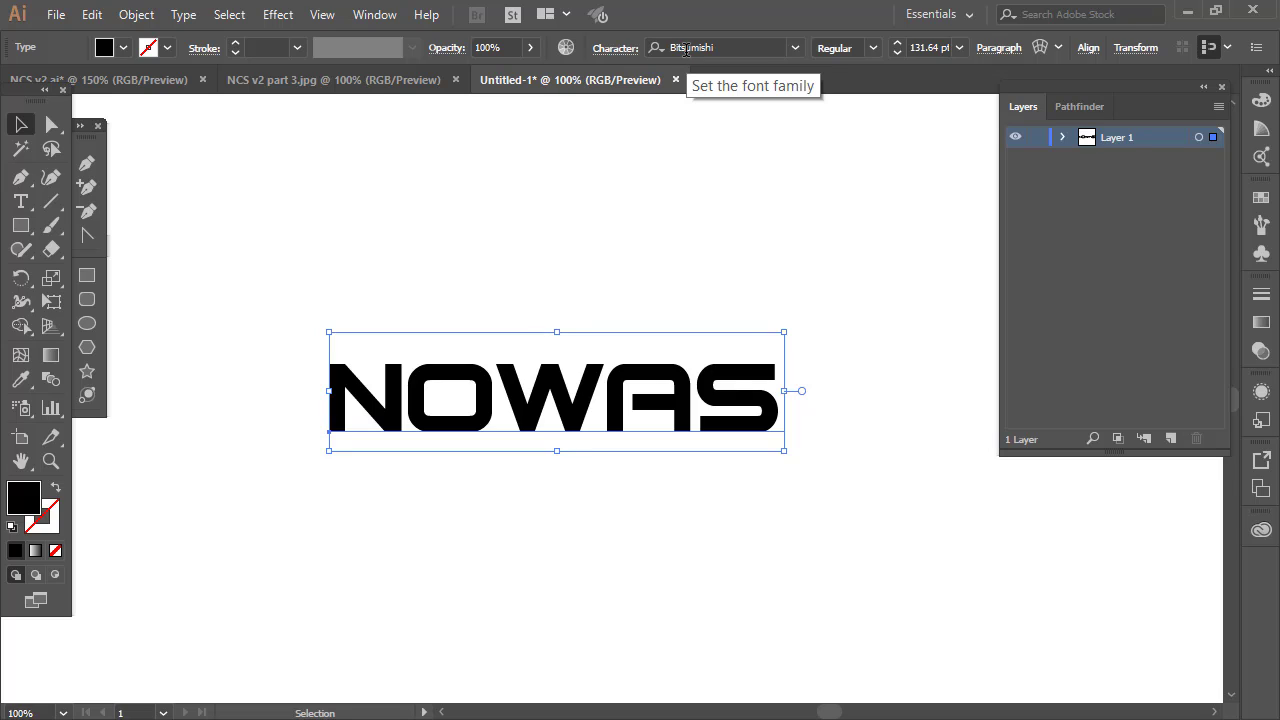
left_click(408, 345)
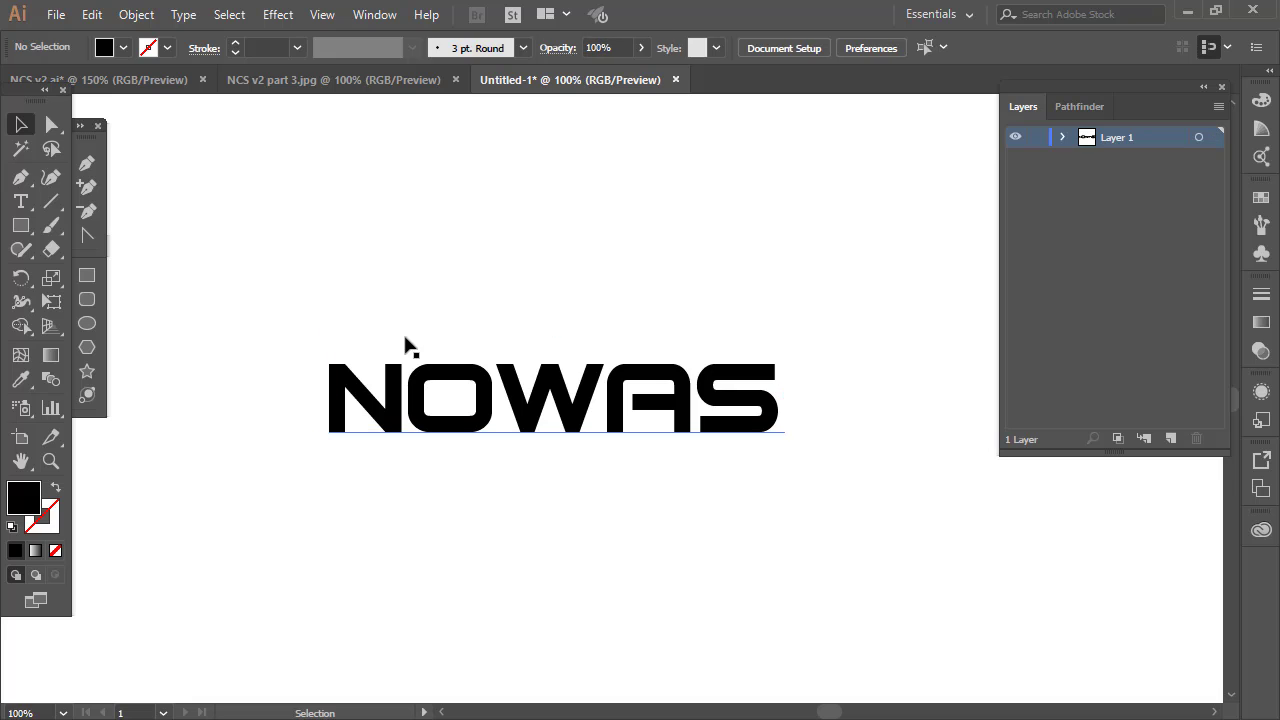
left_click_drag(424, 369, 462, 377)
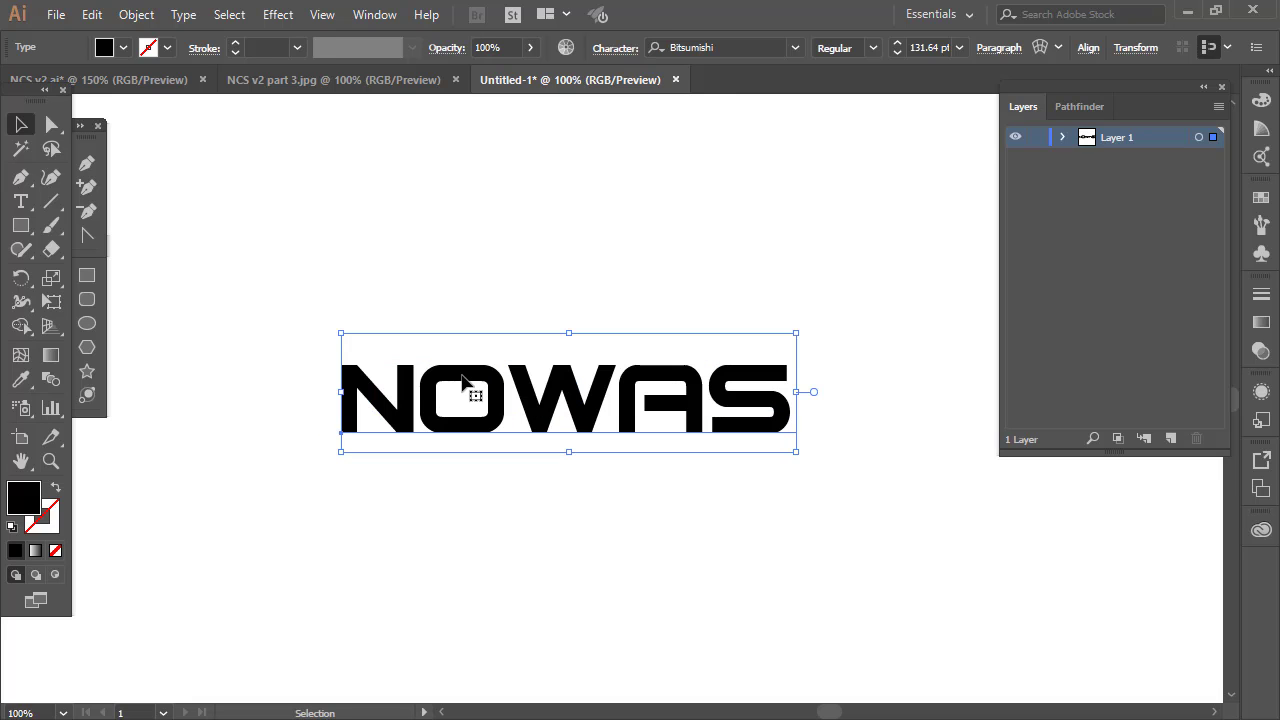
right_click(462, 377)
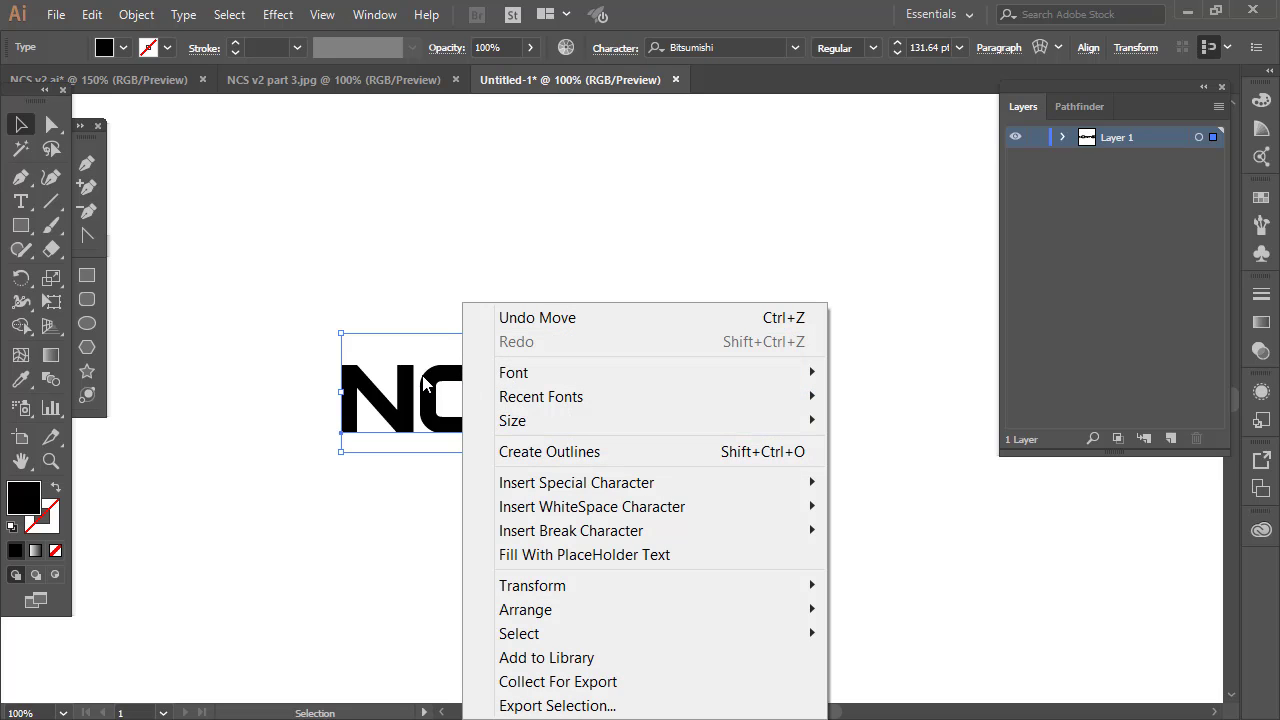
left_click(497, 452)
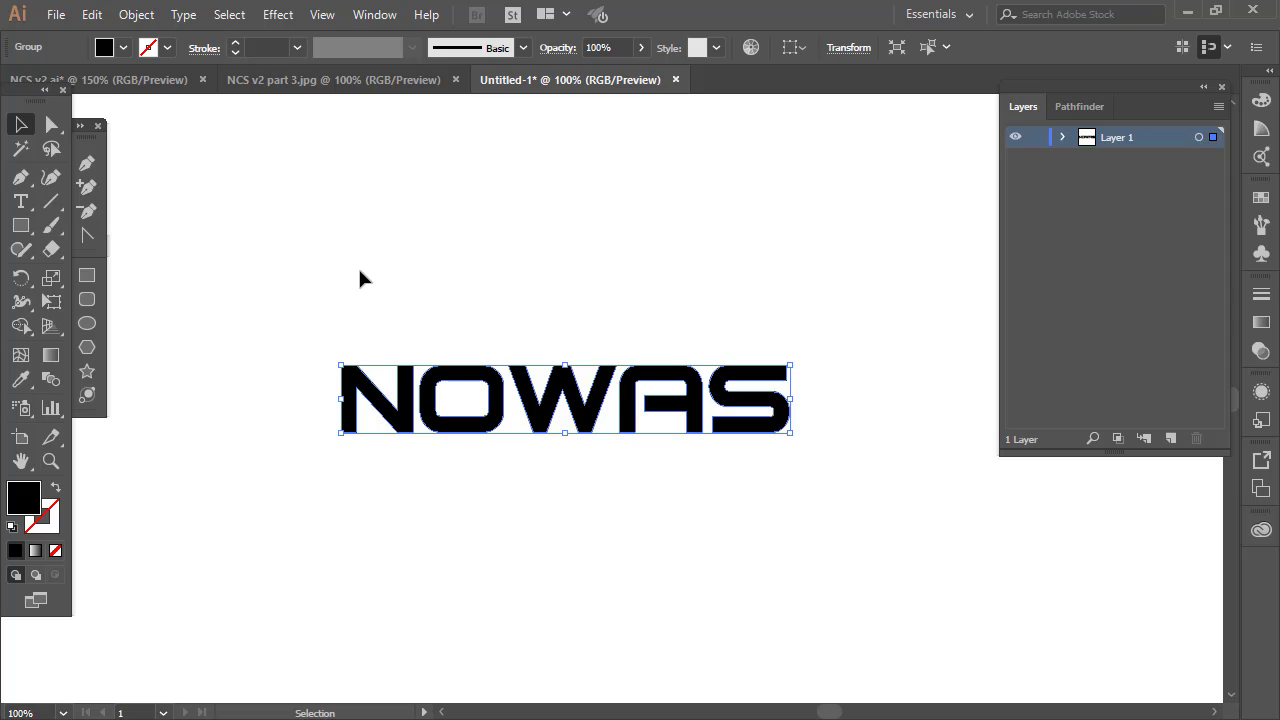
Stretch the top end of the N's right stem straight up to form a tall chimney well above the other letters.
left_click(52, 124)
left_click(390, 365)
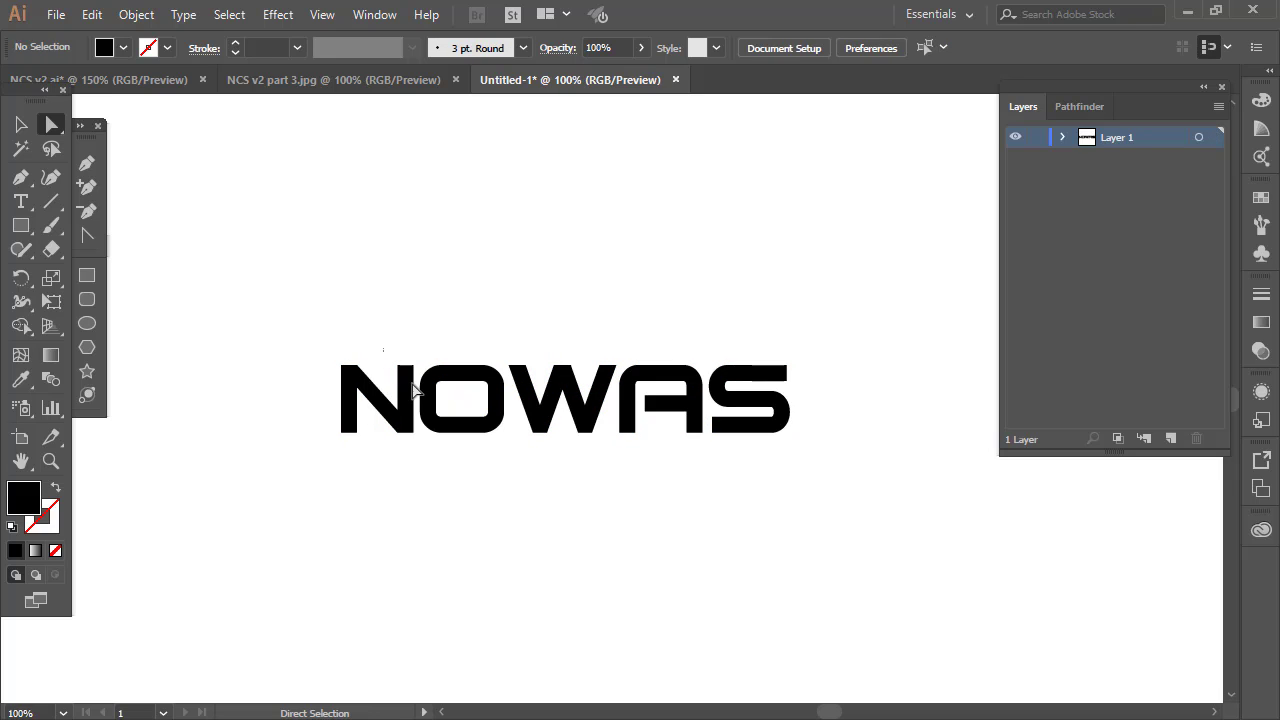
left_click_drag(383, 349, 413, 277)
left_click(450, 297)
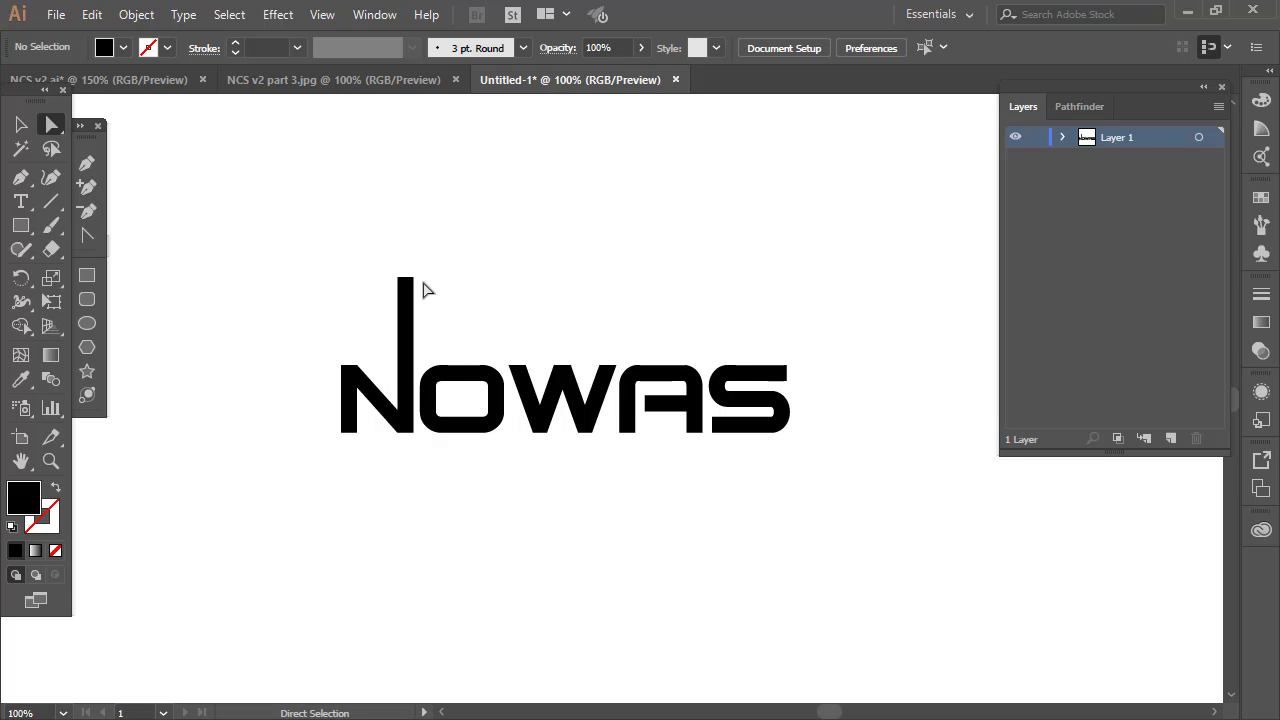
Fill the whole NOWAS lettering with the blue swatch R=0 G=113 B=188 and deselect it.
left_click(21, 124)
left_click_drag(925, 485, 948, 487)
left_click(123, 48)
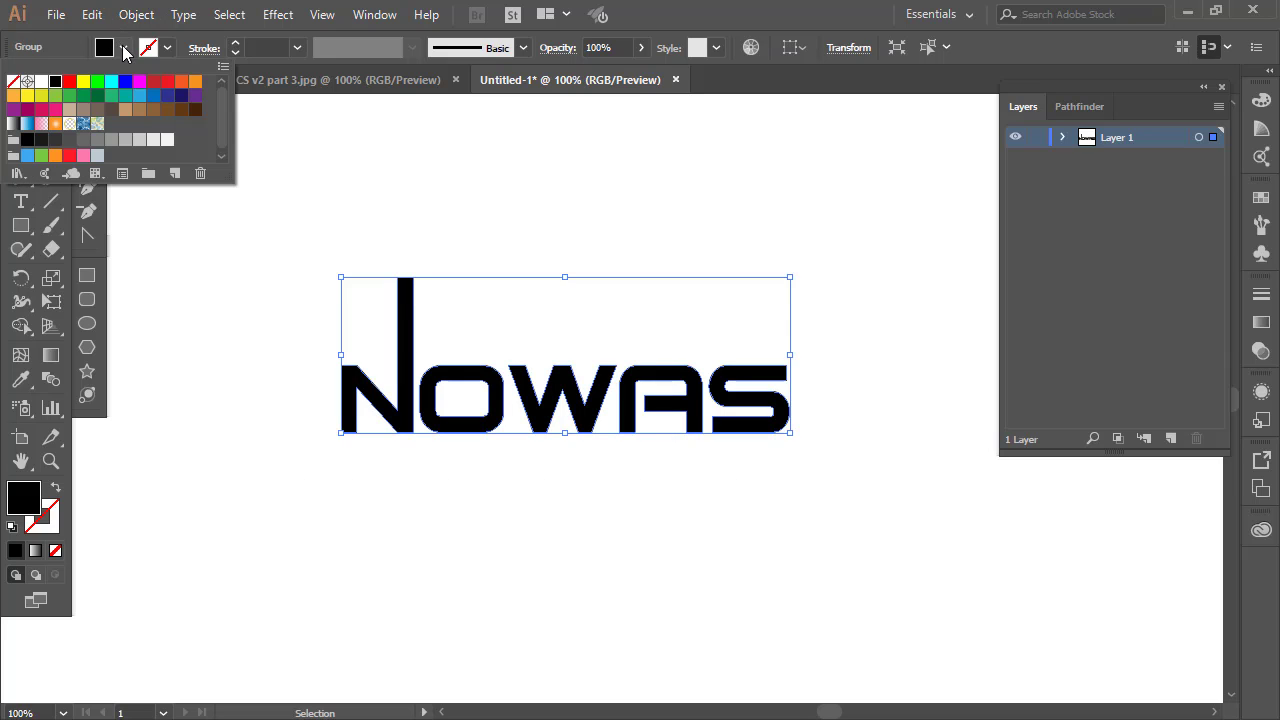
left_click(139, 97)
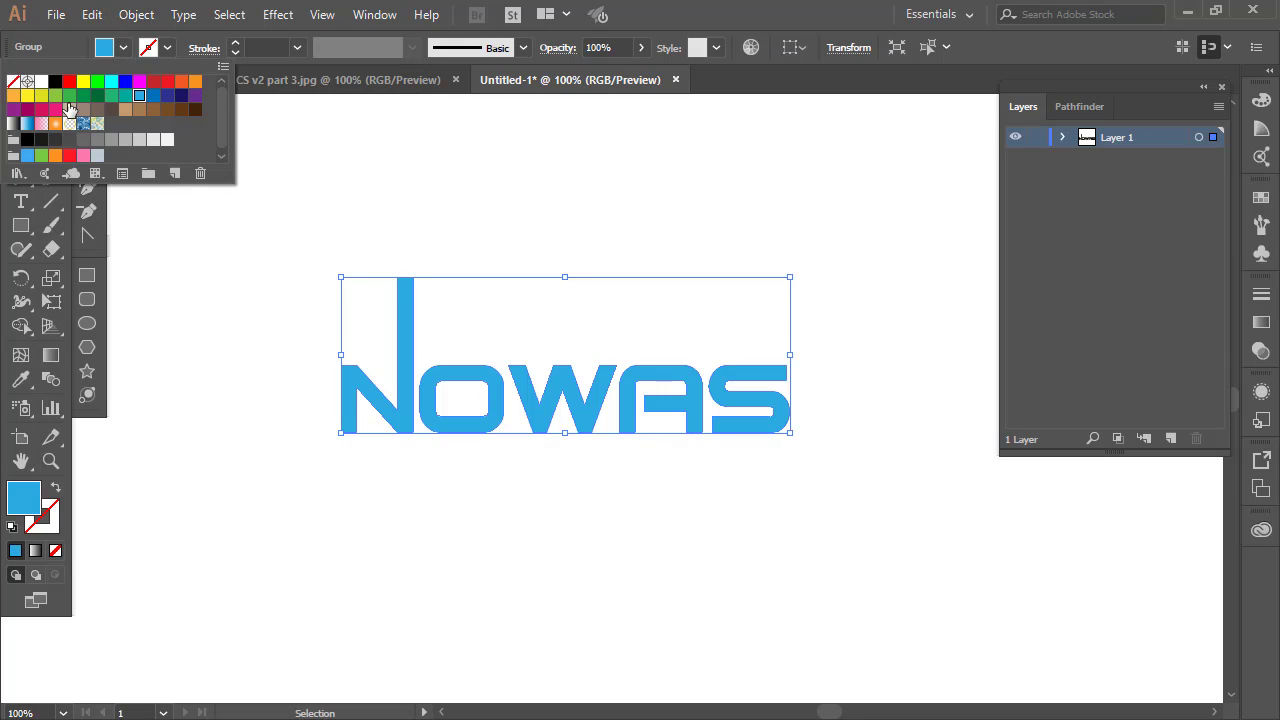
left_click(153, 96)
left_click(402, 170)
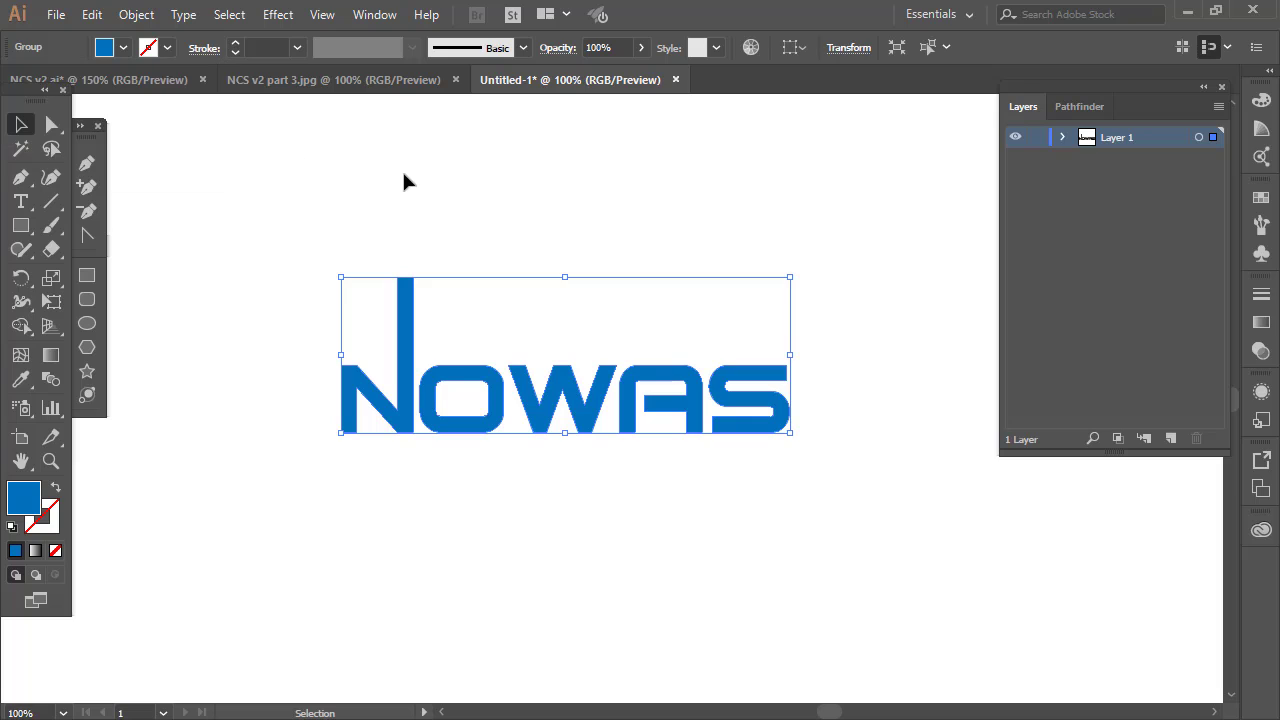
left_click(400, 170)
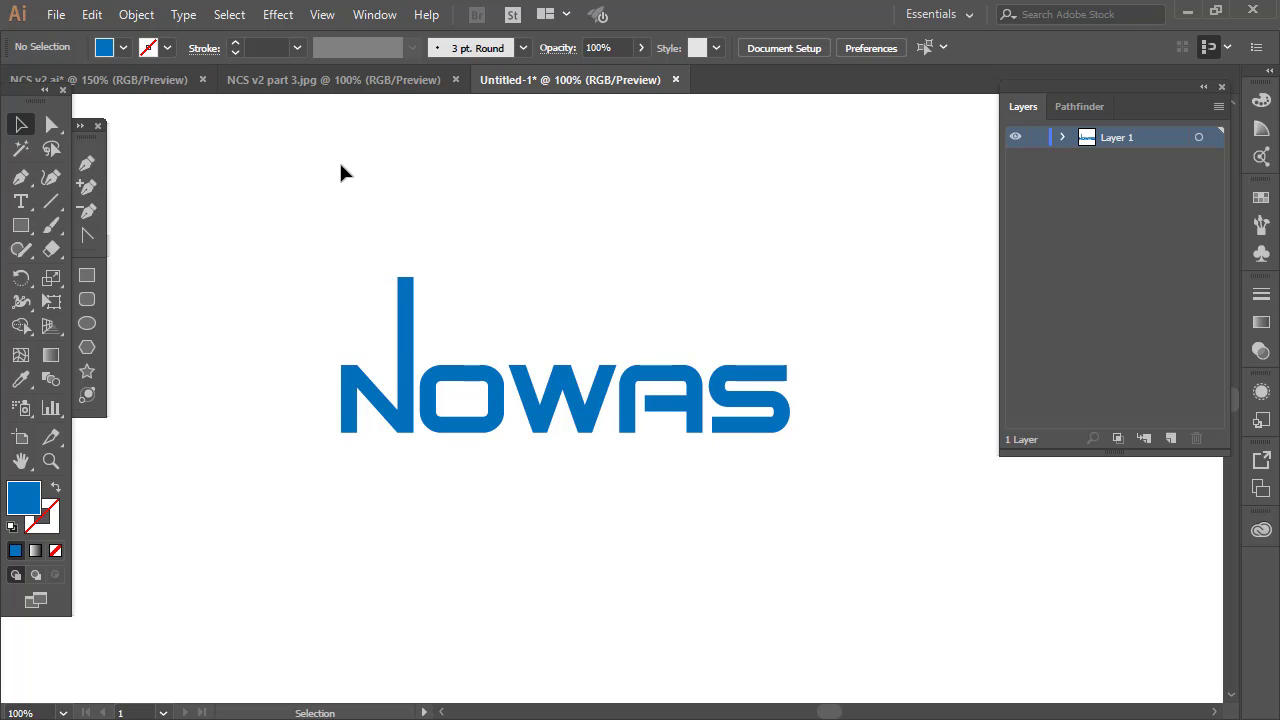
Replace the floating Pen tools panel with a newly torn-off one, arranged vertically beside the main toolbox.
left_click(22, 182)
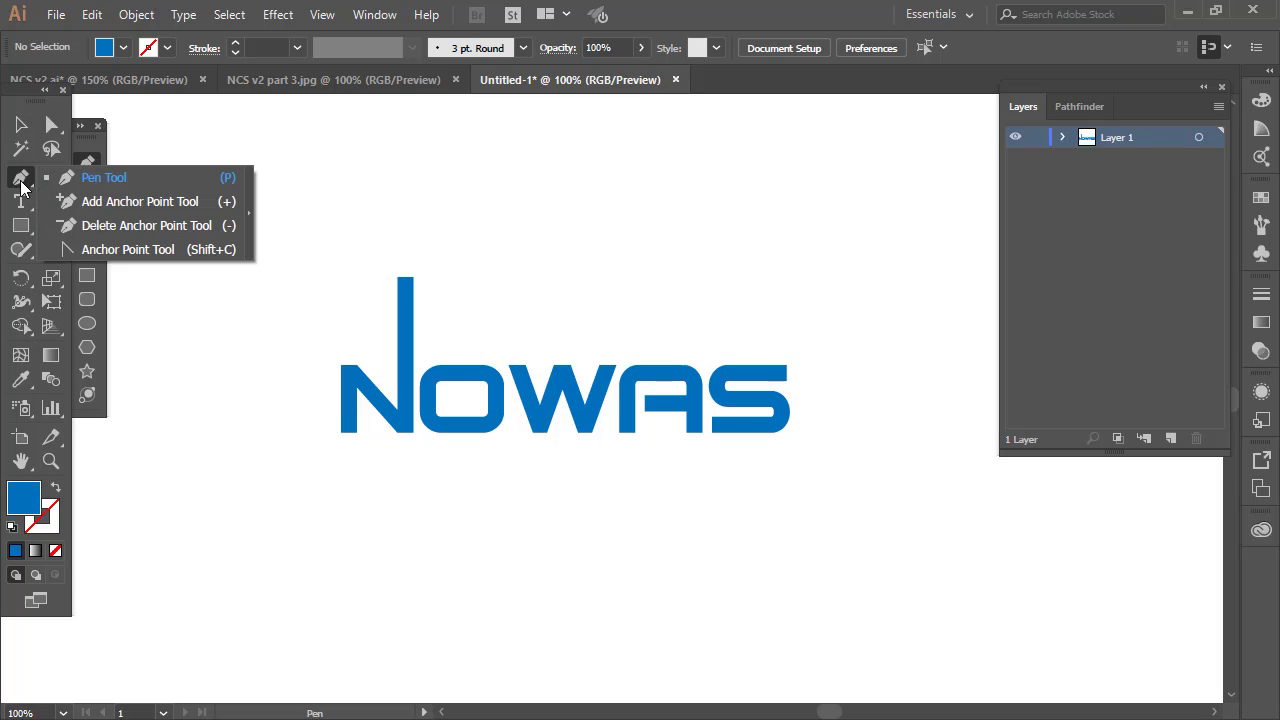
left_click(21, 184)
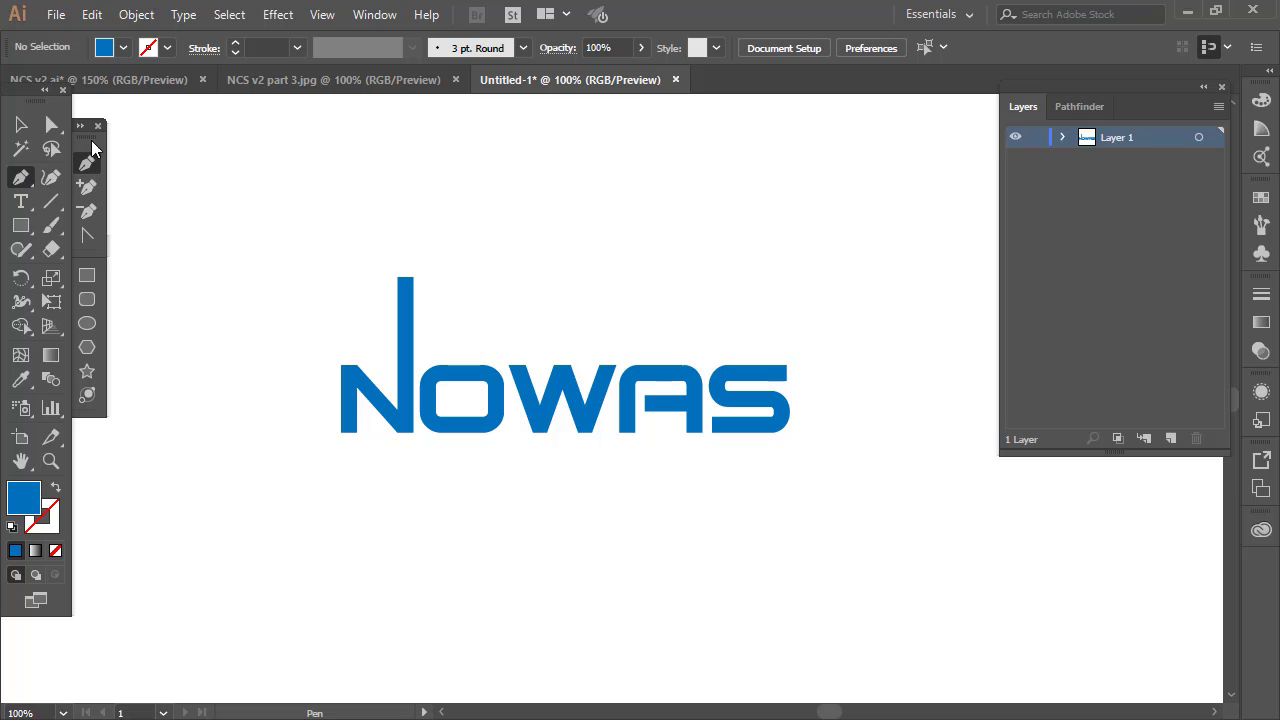
left_click_drag(92, 148, 129, 150)
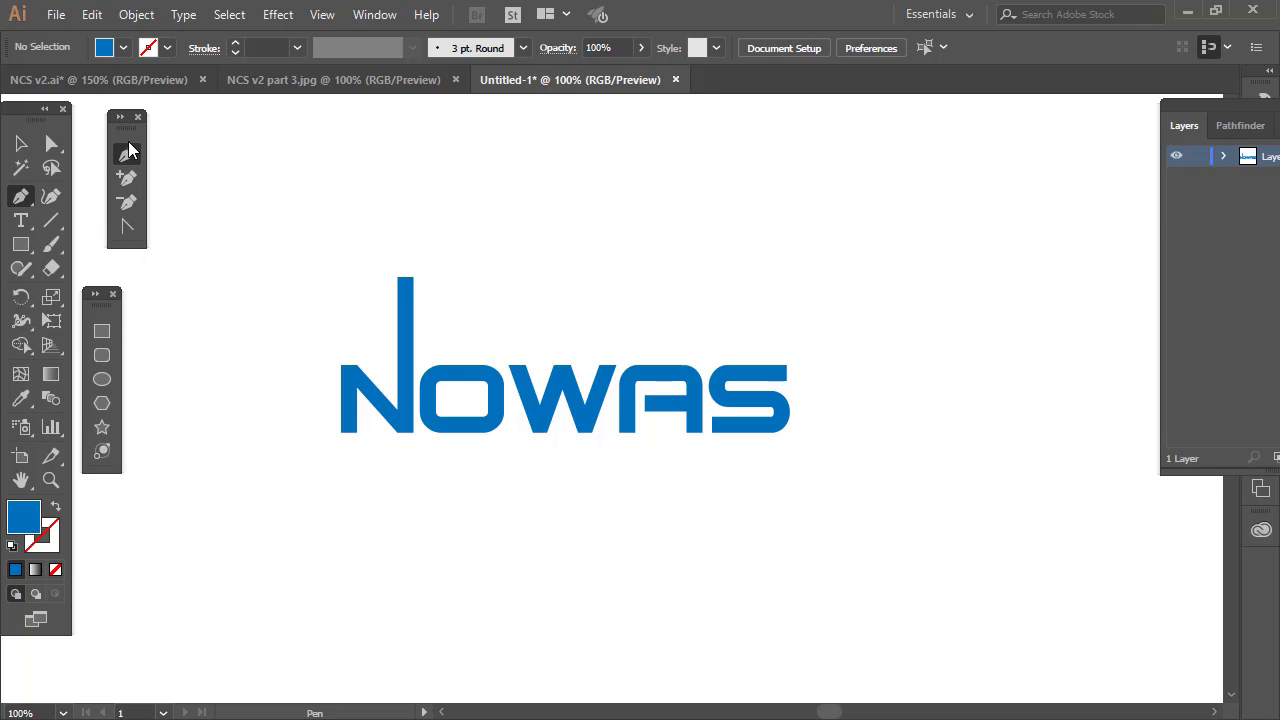
left_click(138, 117)
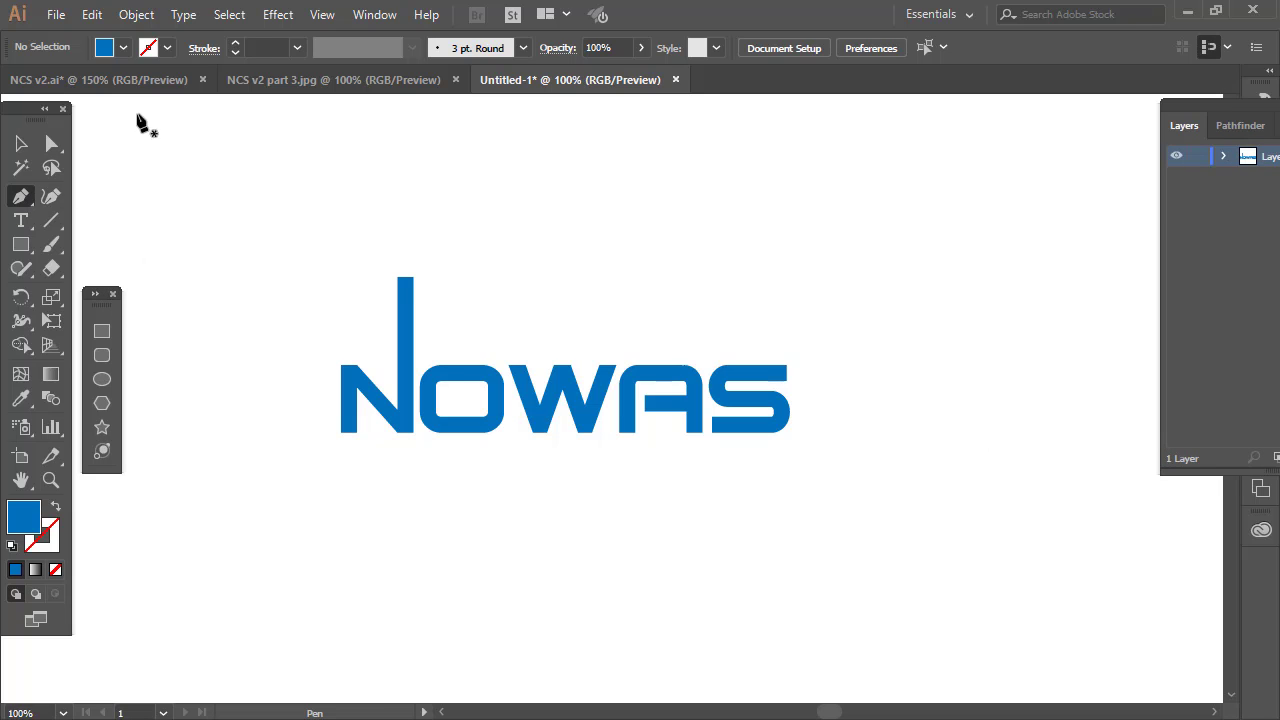
left_click(27, 201)
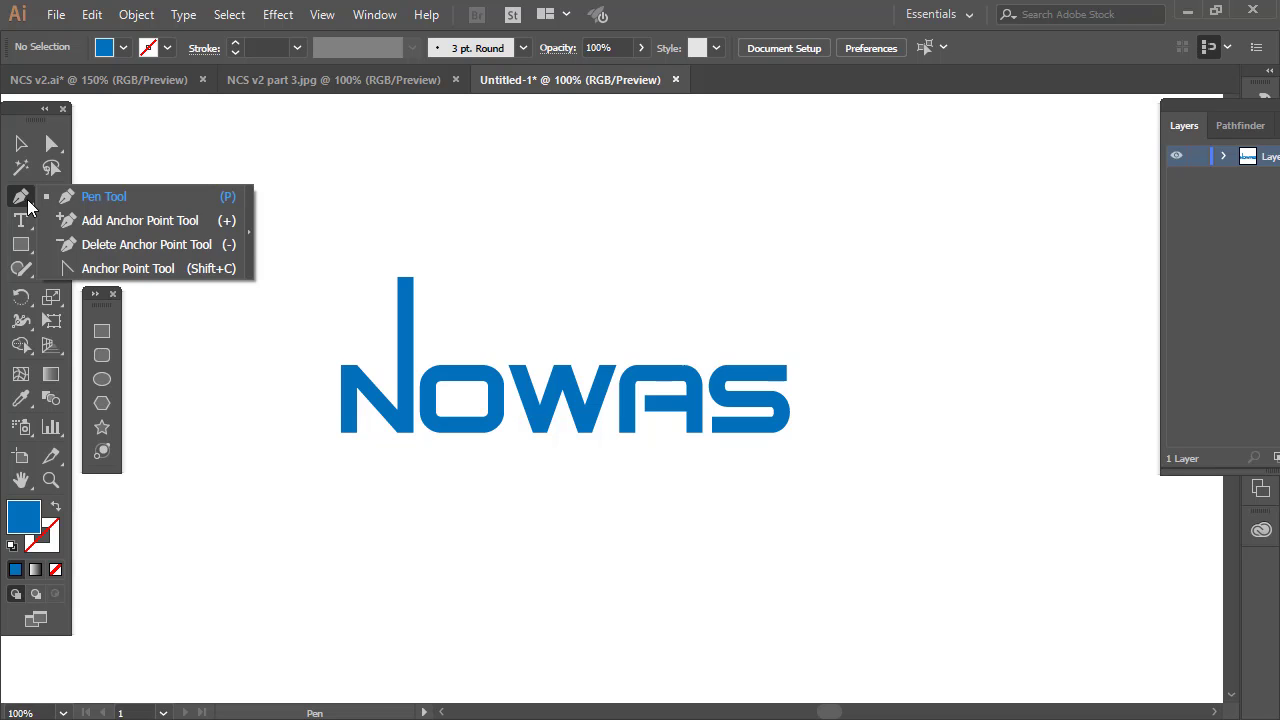
left_click(252, 244)
left_click_drag(114, 223, 166, 190)
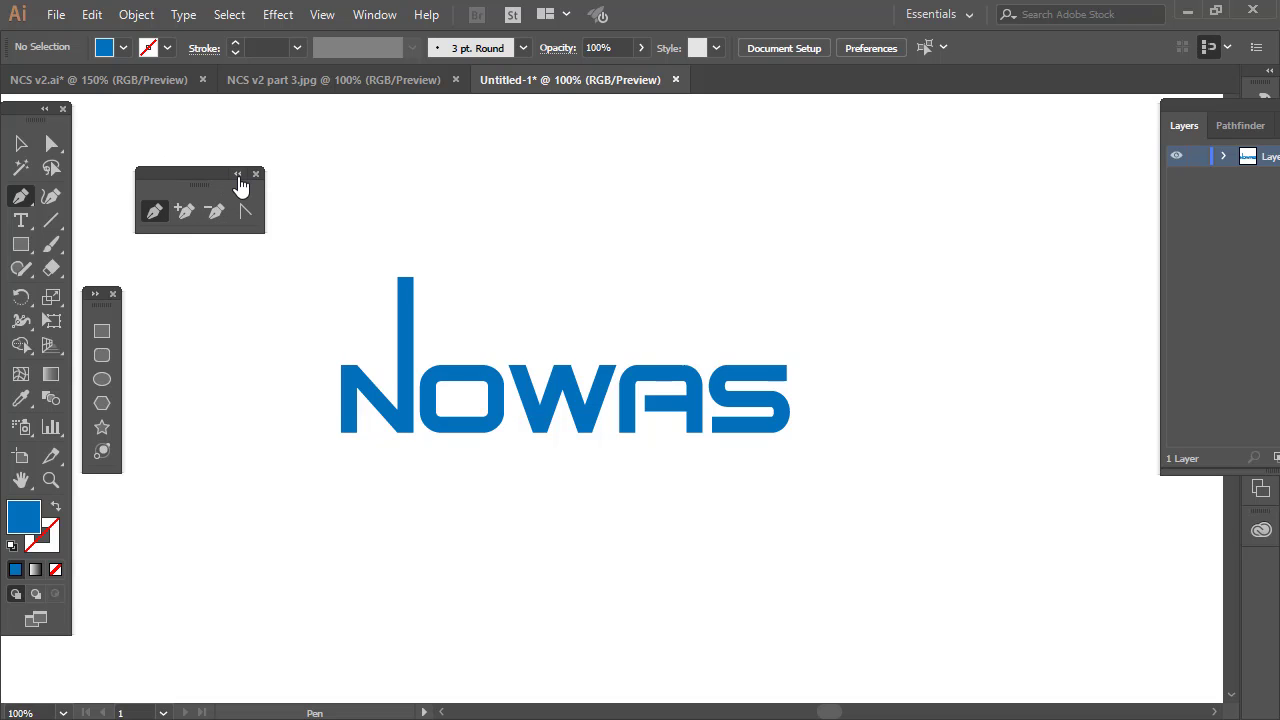
left_click(239, 176)
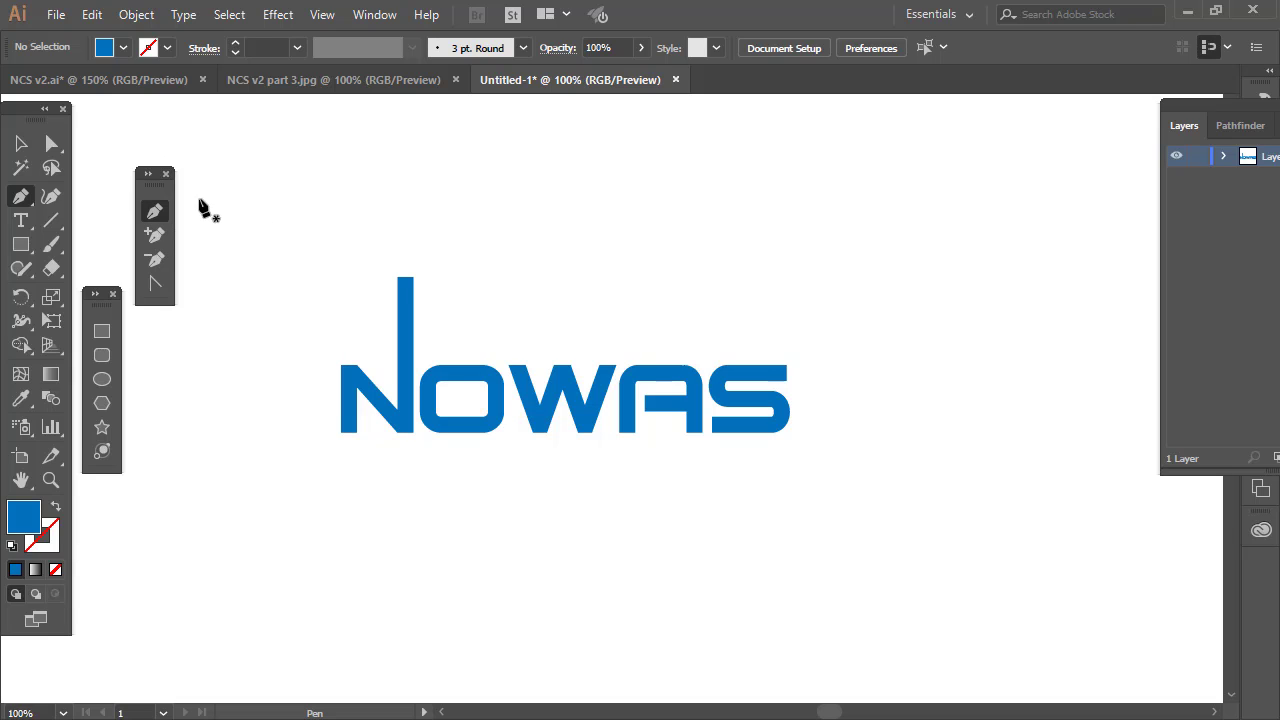
left_click_drag(160, 184, 130, 150)
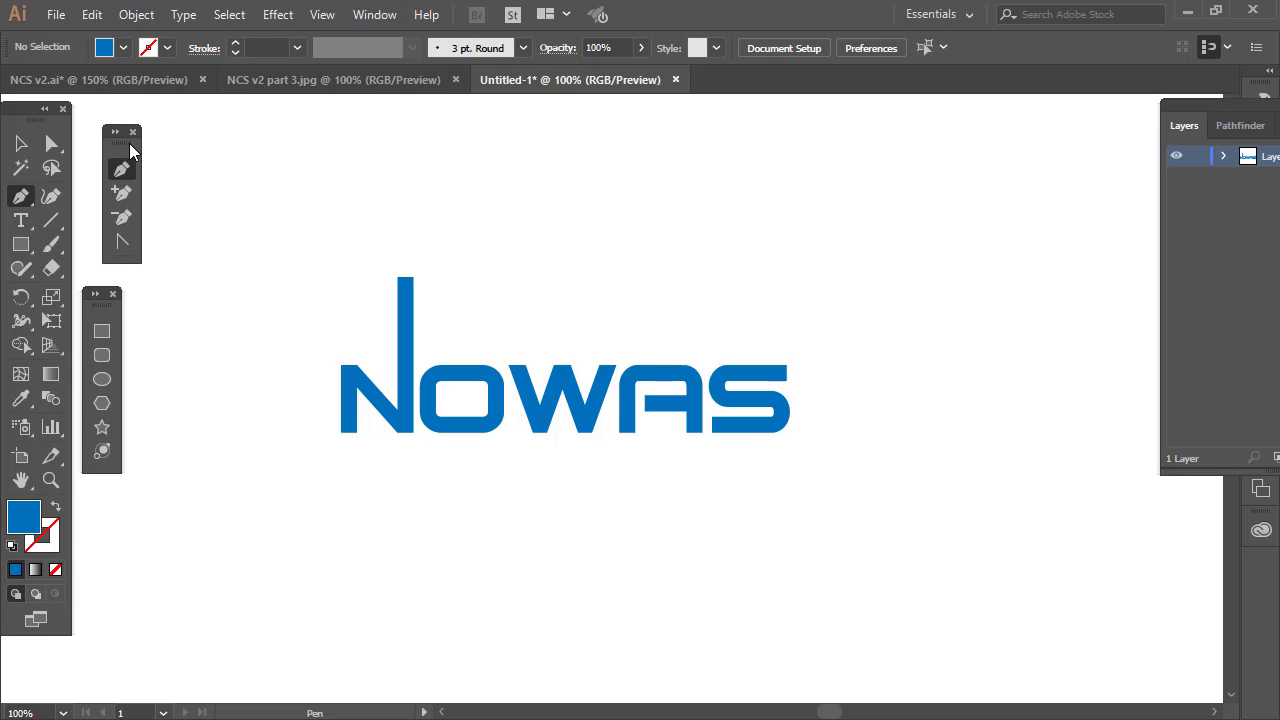
left_click_drag(130, 150, 133, 152)
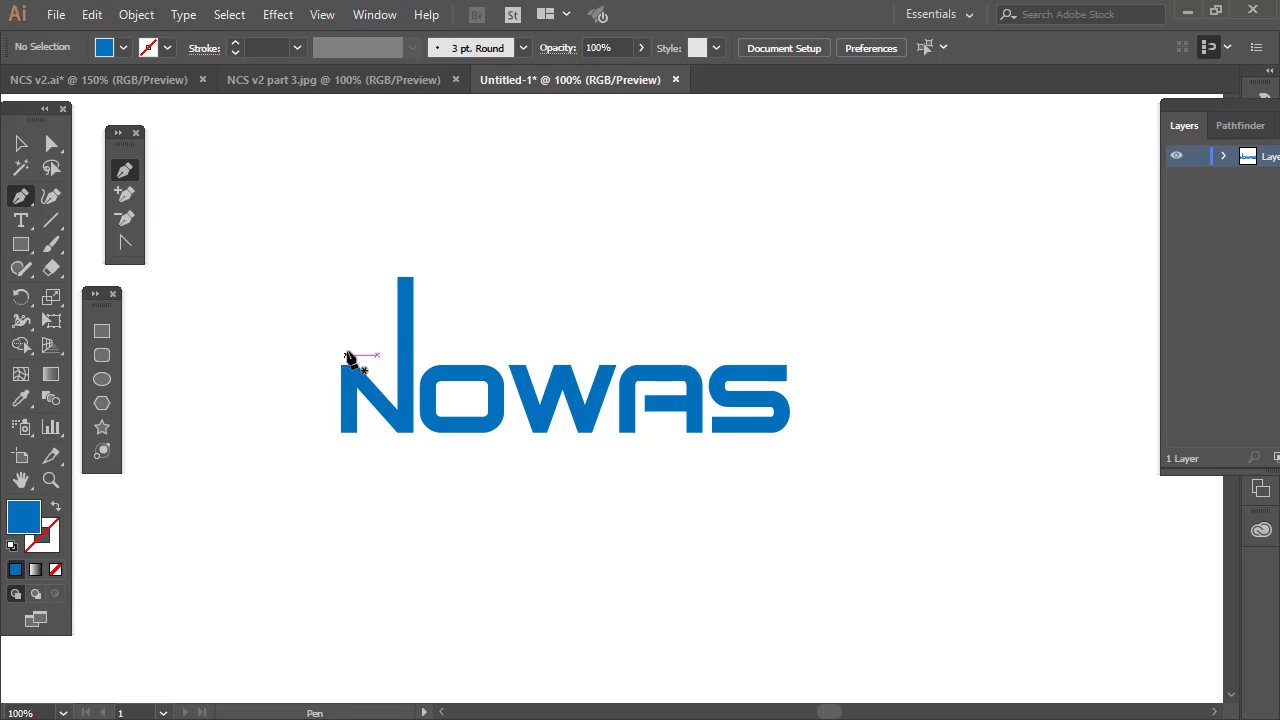
Draw an open two-segment roof path with the Pen tool above NOWAS, with sides about 174 px and 215 px long.
left_click(347, 349)
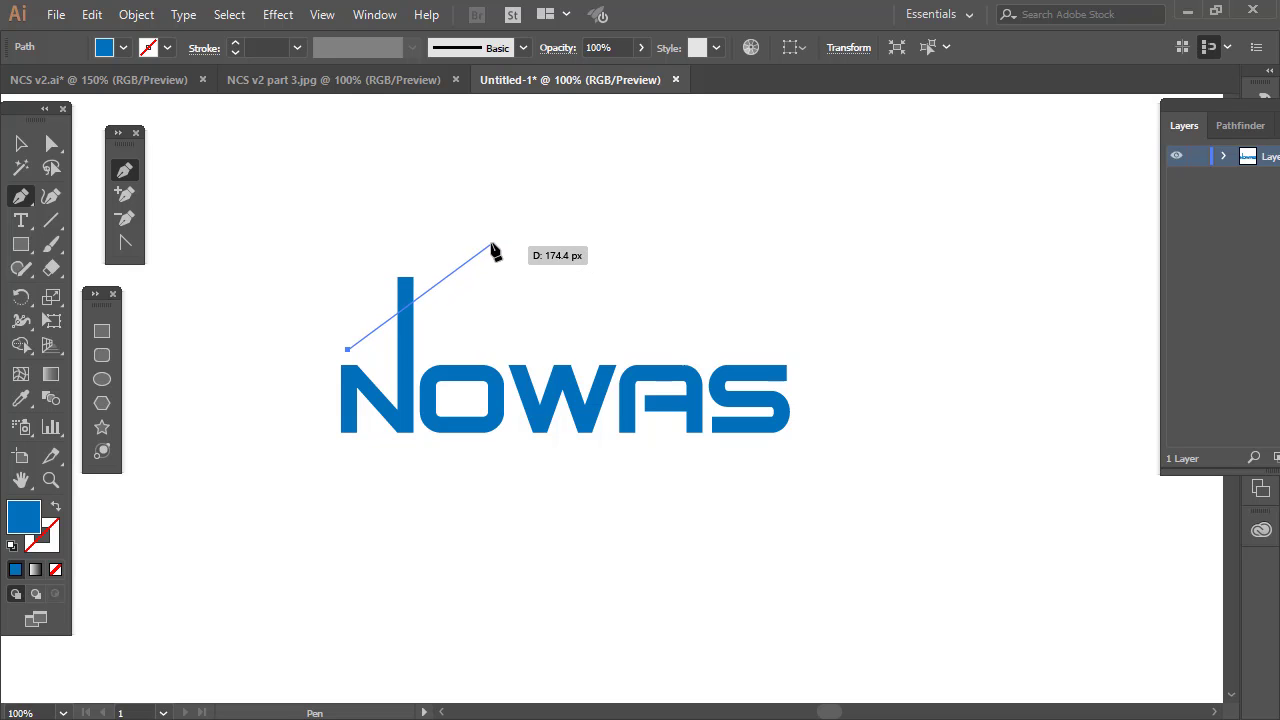
left_click(490, 245)
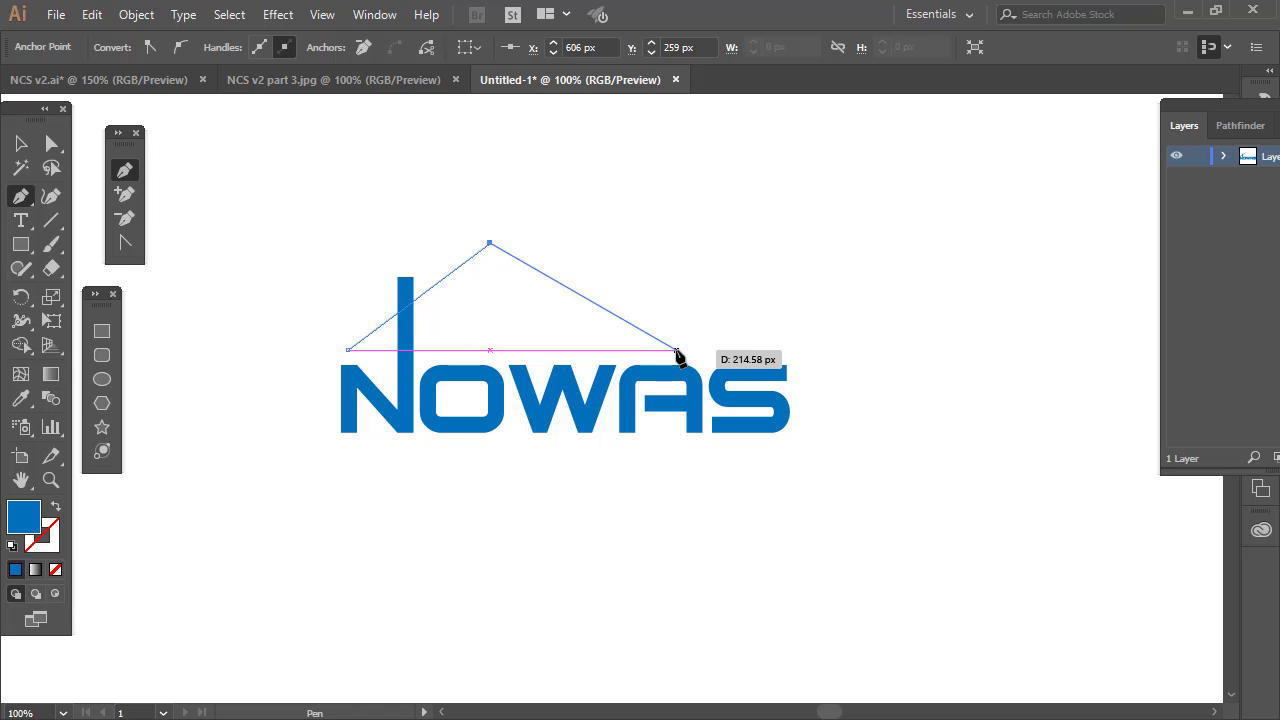
left_click(676, 350)
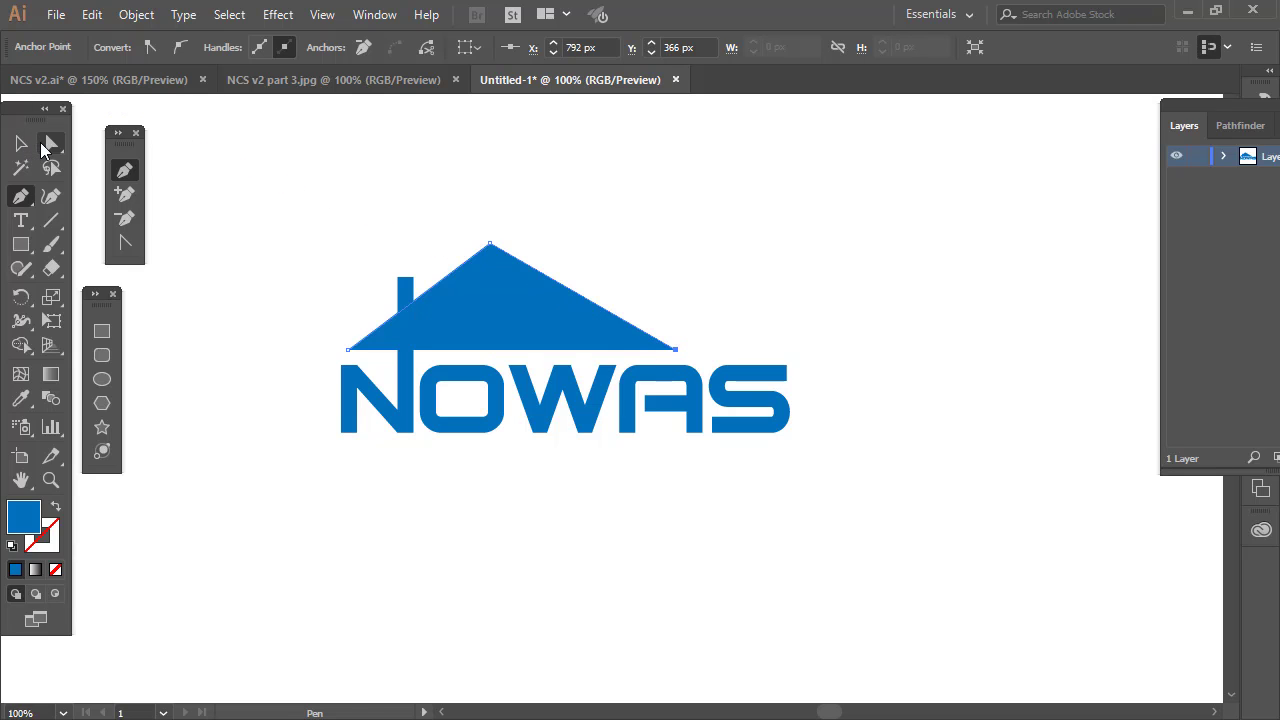
Remove the roof path's fill and give it a stroke in the same blue as the lettering.
left_click(48, 146)
left_click(530, 312)
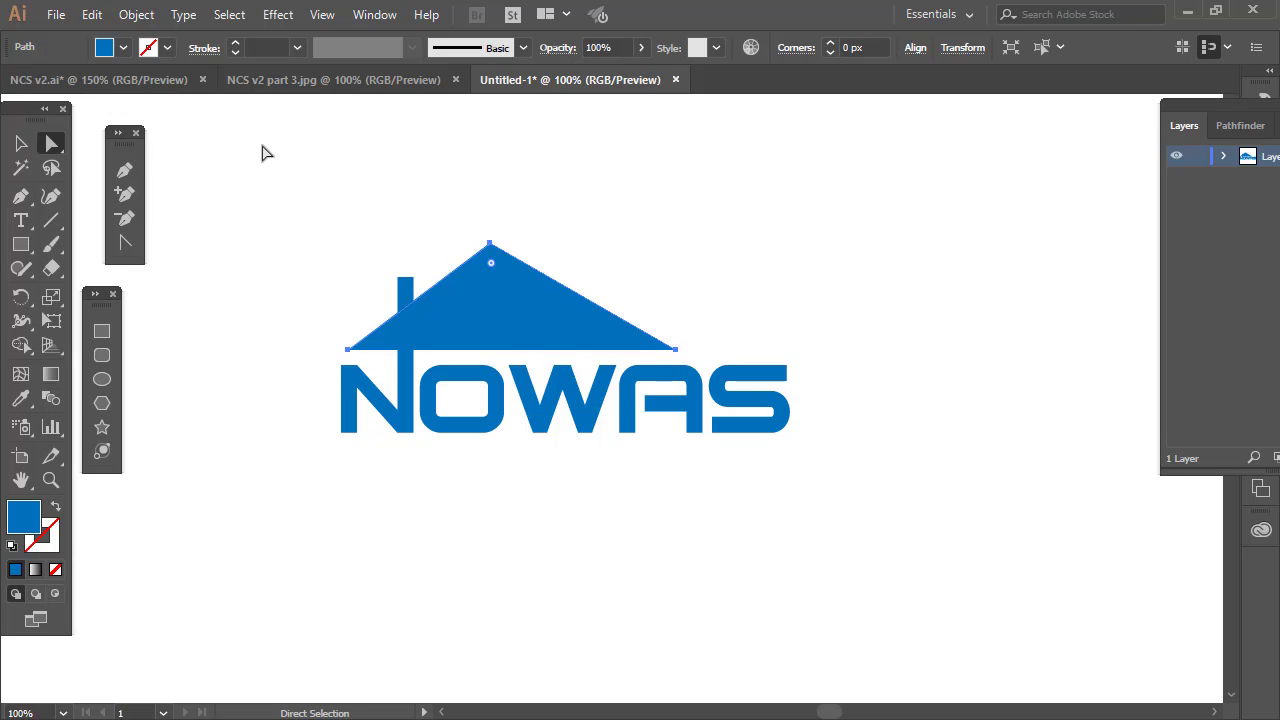
left_click(123, 48)
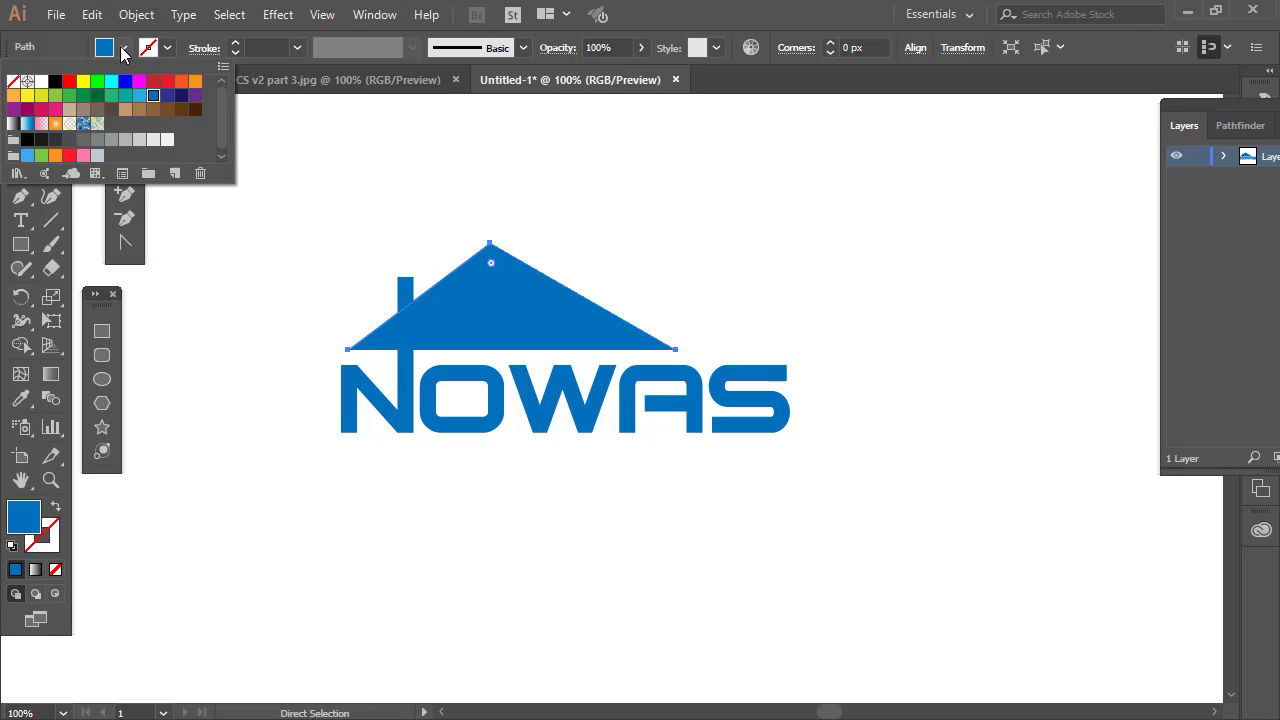
left_click(14, 82)
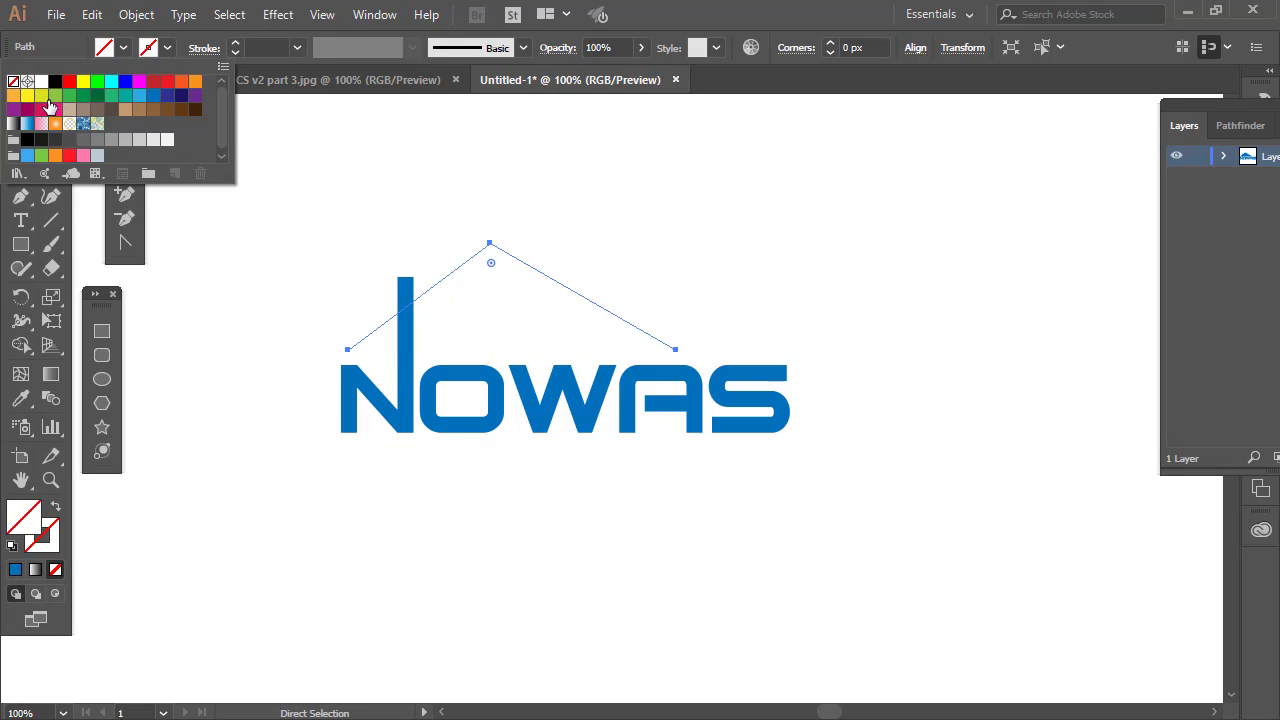
left_click(166, 49)
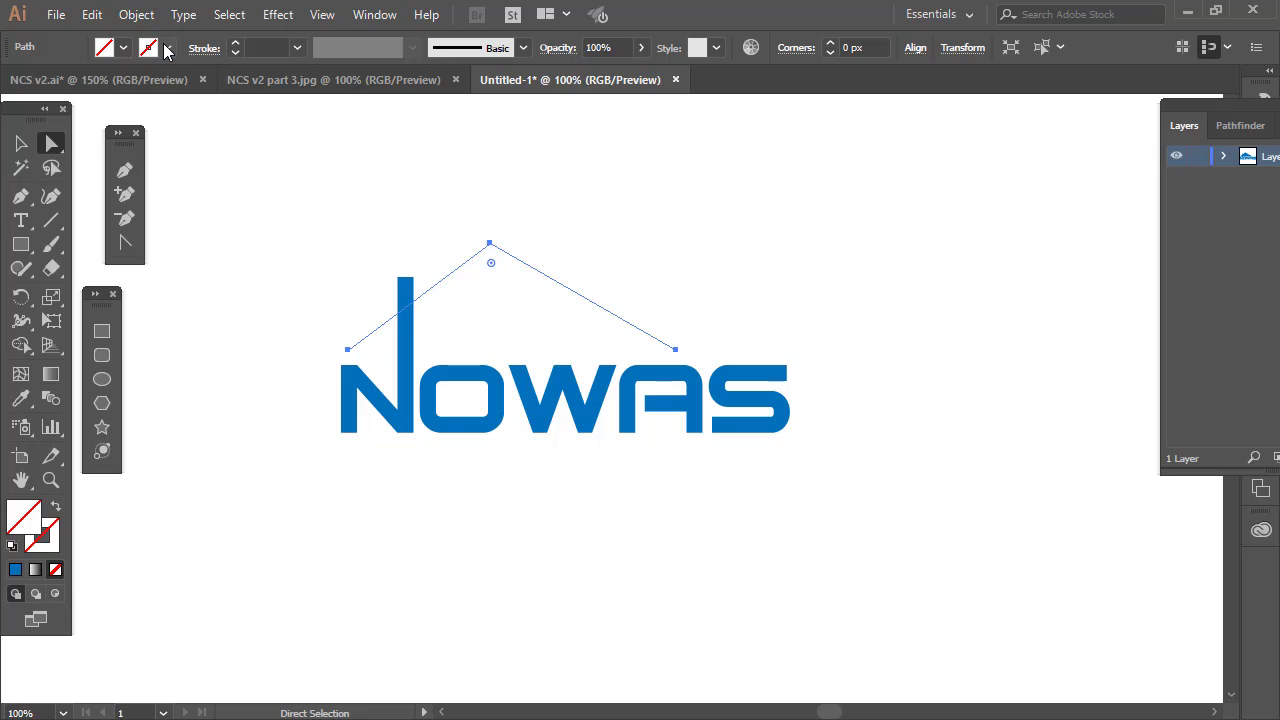
left_click(166, 49)
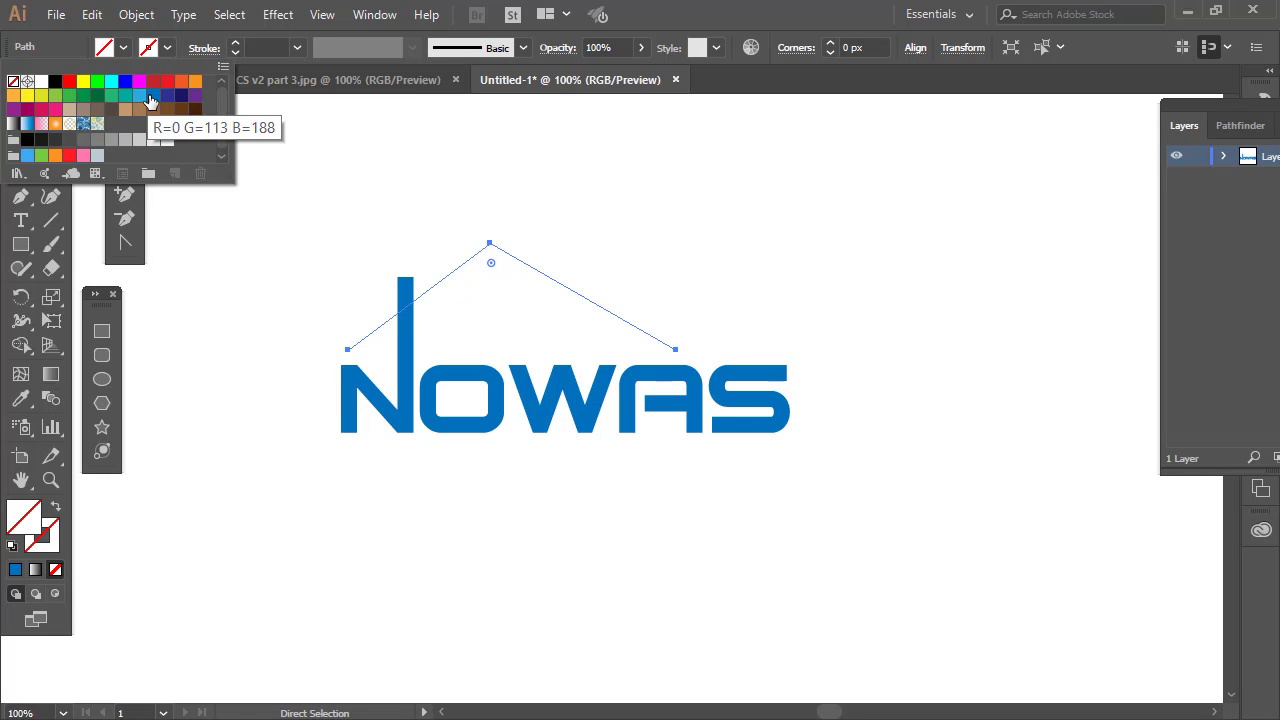
left_click(138, 97)
Thicken the roof path's stroke to 18 pt, comparing it up close with the thickness of the letter strokes.
left_click(236, 44)
left_click(237, 44)
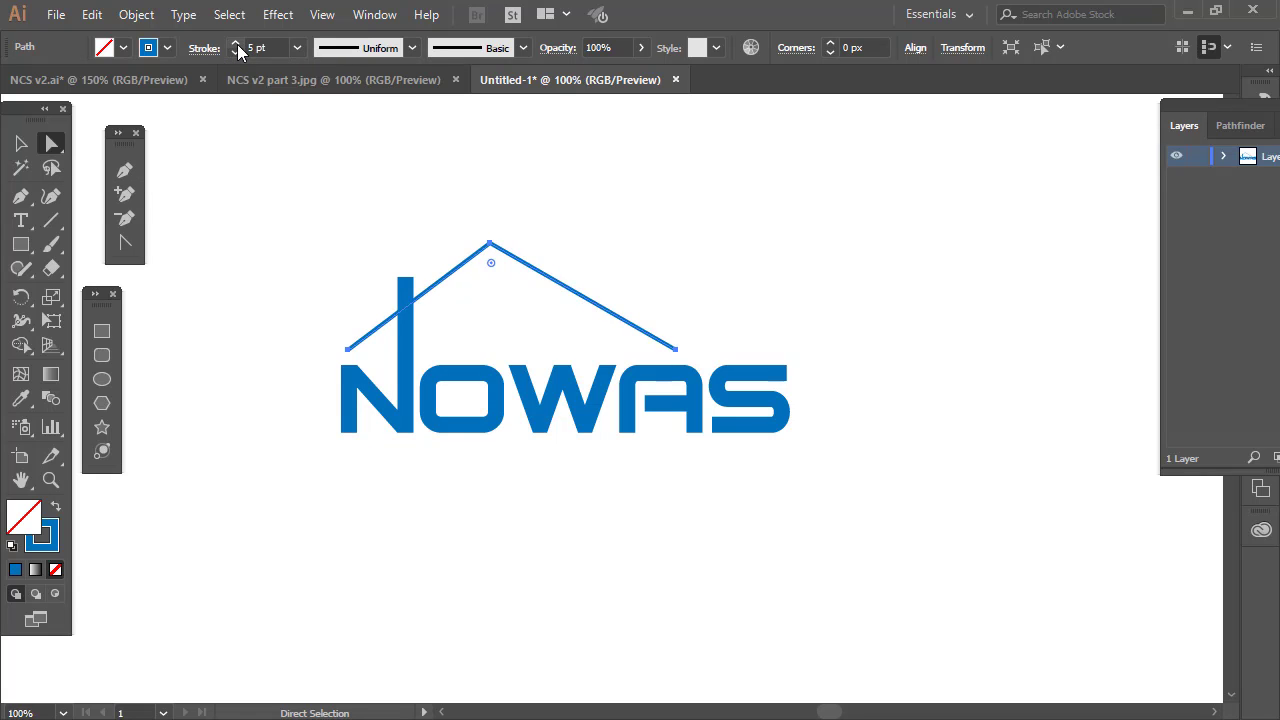
left_click(237, 44)
left_click(237, 44)
left_click(237, 44)
left_click(237, 44)
left_click(237, 44)
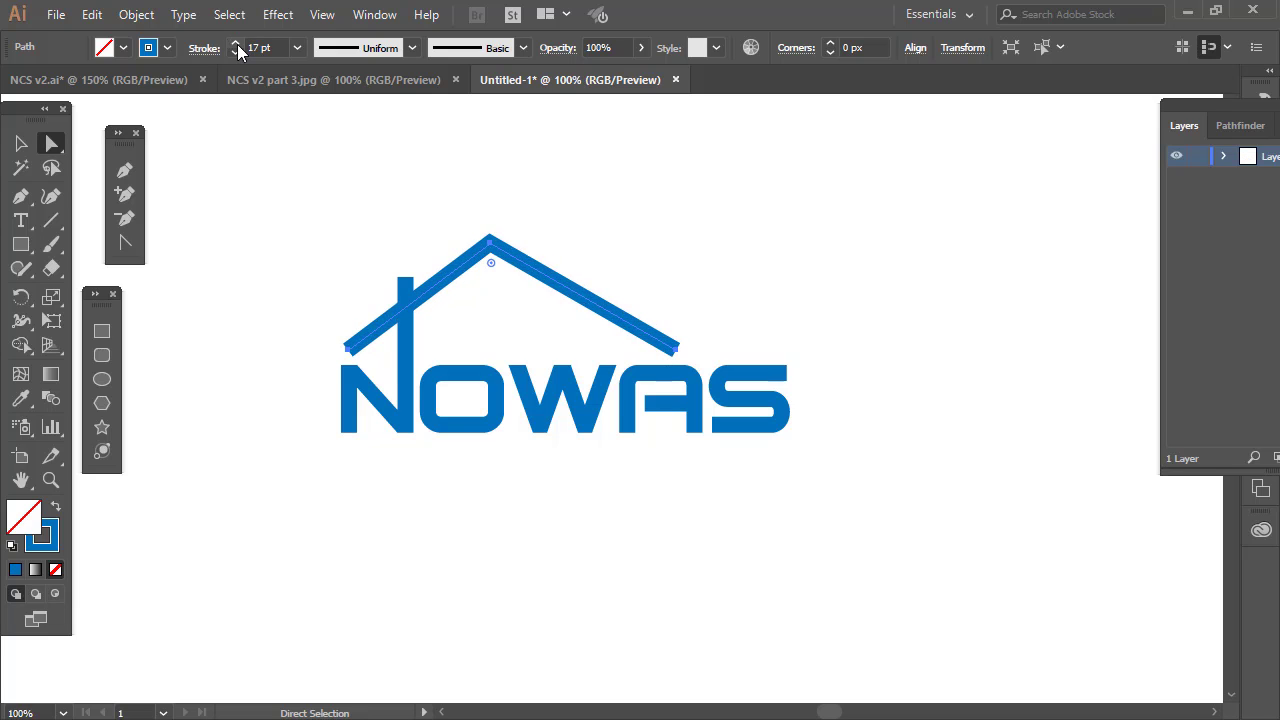
left_click(237, 44)
left_click(237, 44)
left_click(237, 44)
left_click(237, 44)
key("z")
left_click(455, 302)
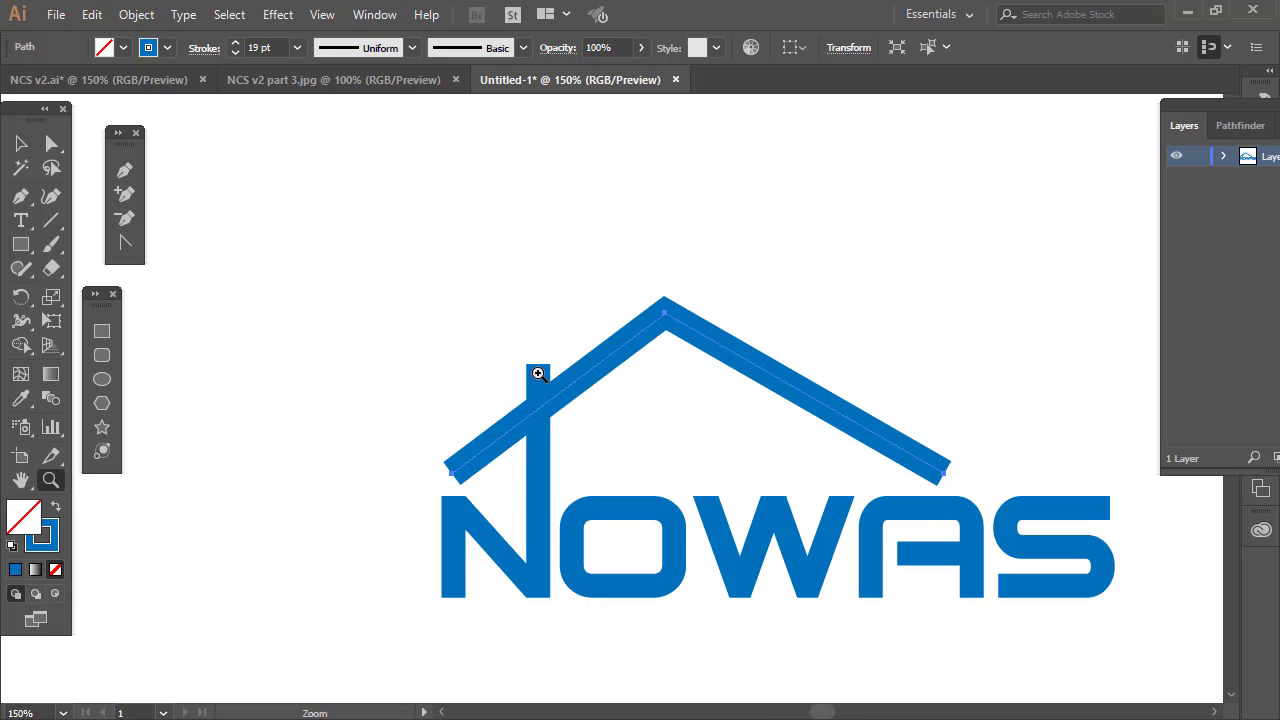
left_click(631, 443)
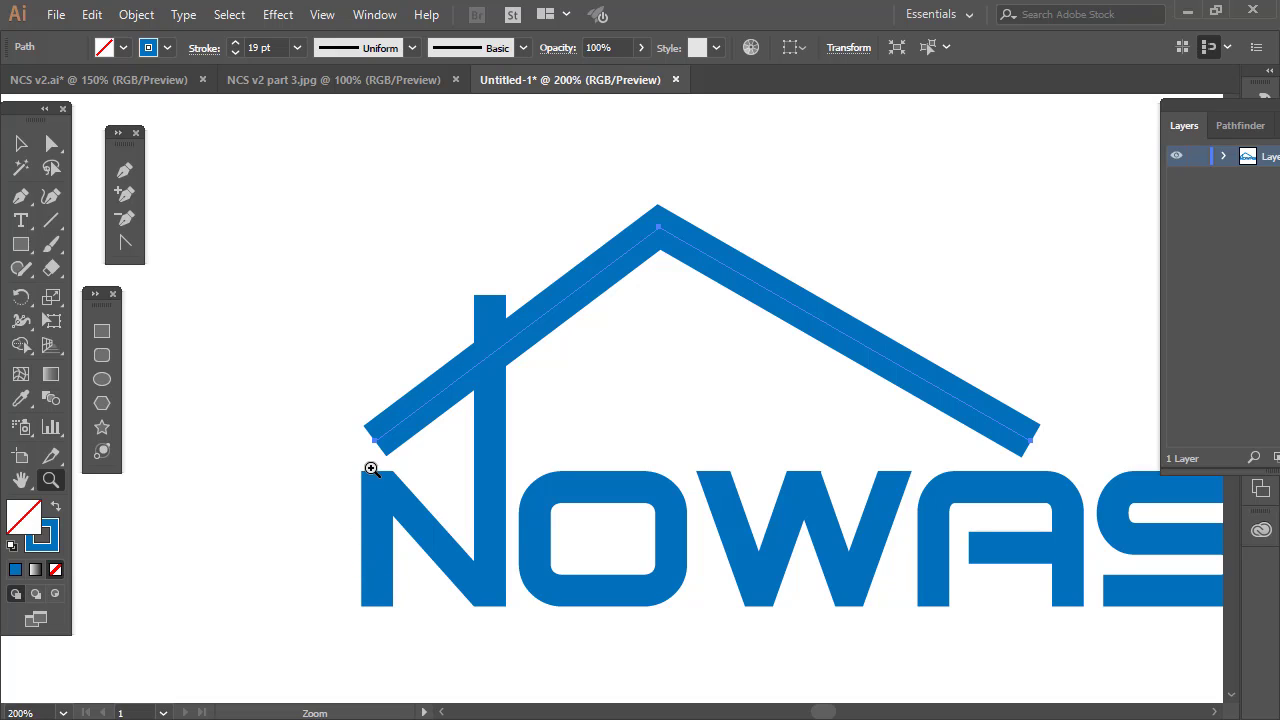
left_click(52, 143)
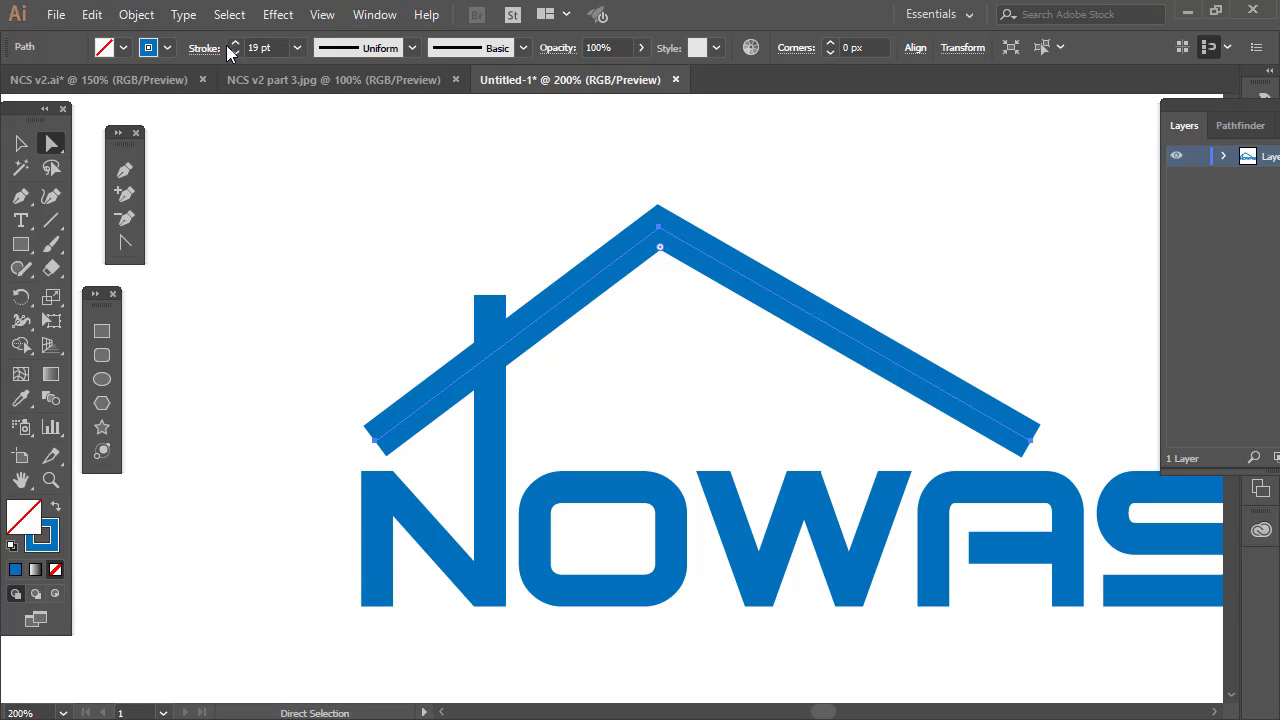
left_click(235, 53)
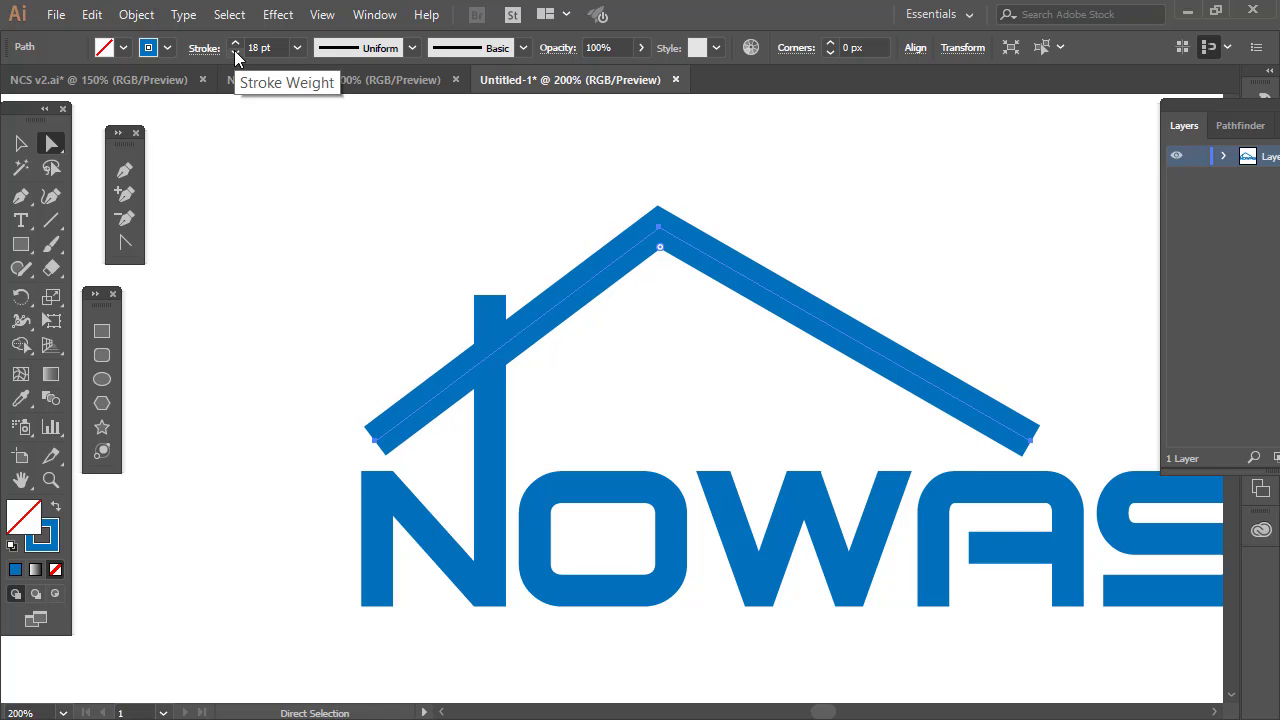
Convert the roof path's stroke into a filled shape with Outline Stroke, keeping the same blue fill.
key("z")
left_click(833, 391, "alt")
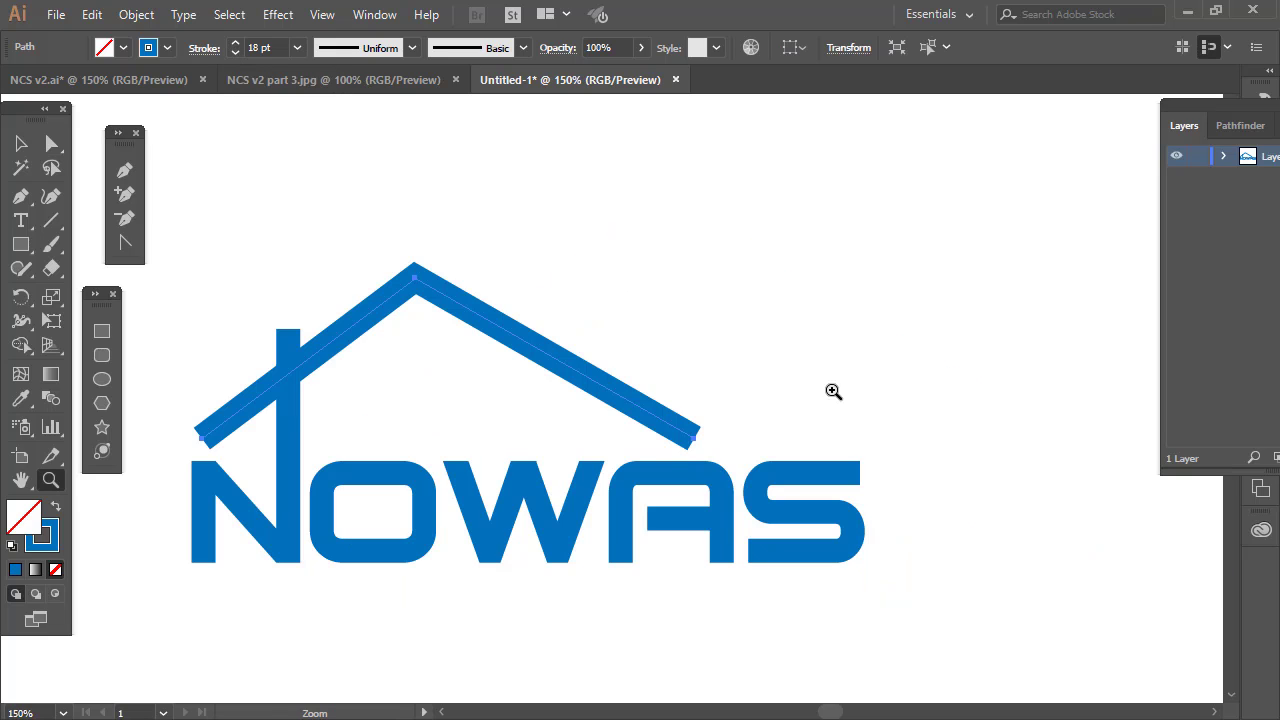
left_click(464, 420, "alt")
left_click(654, 392)
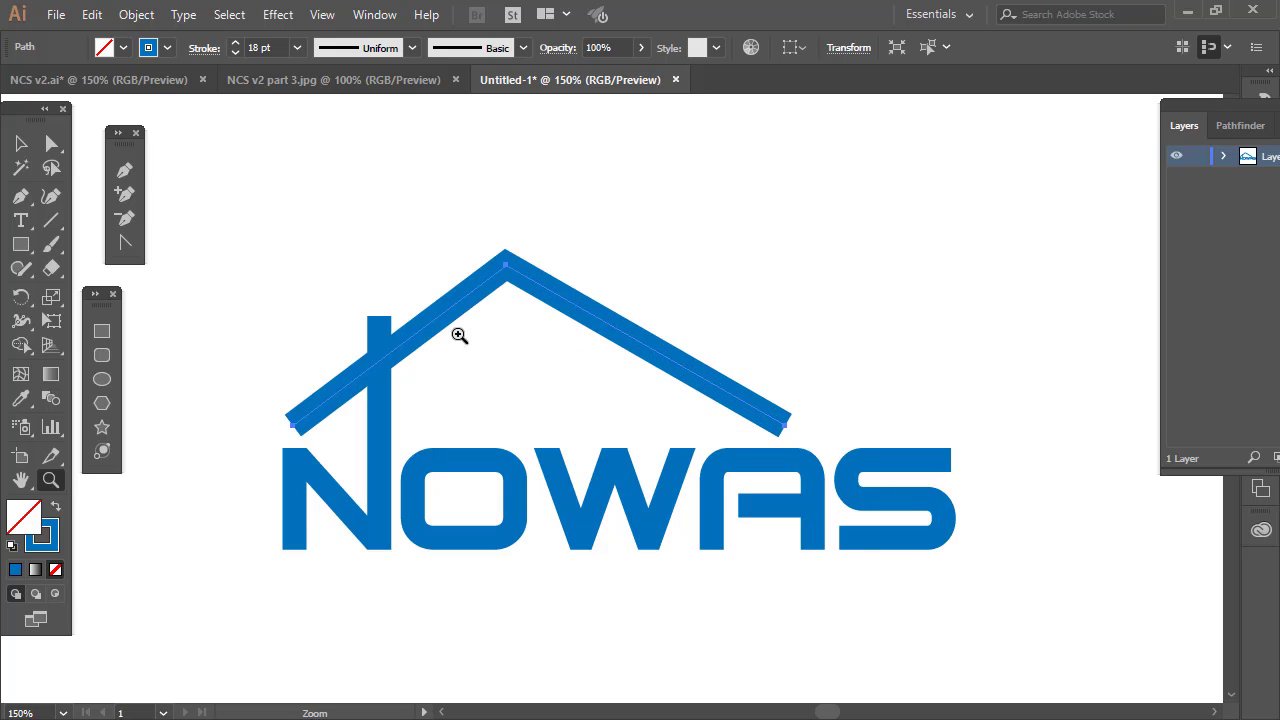
left_click(26, 146)
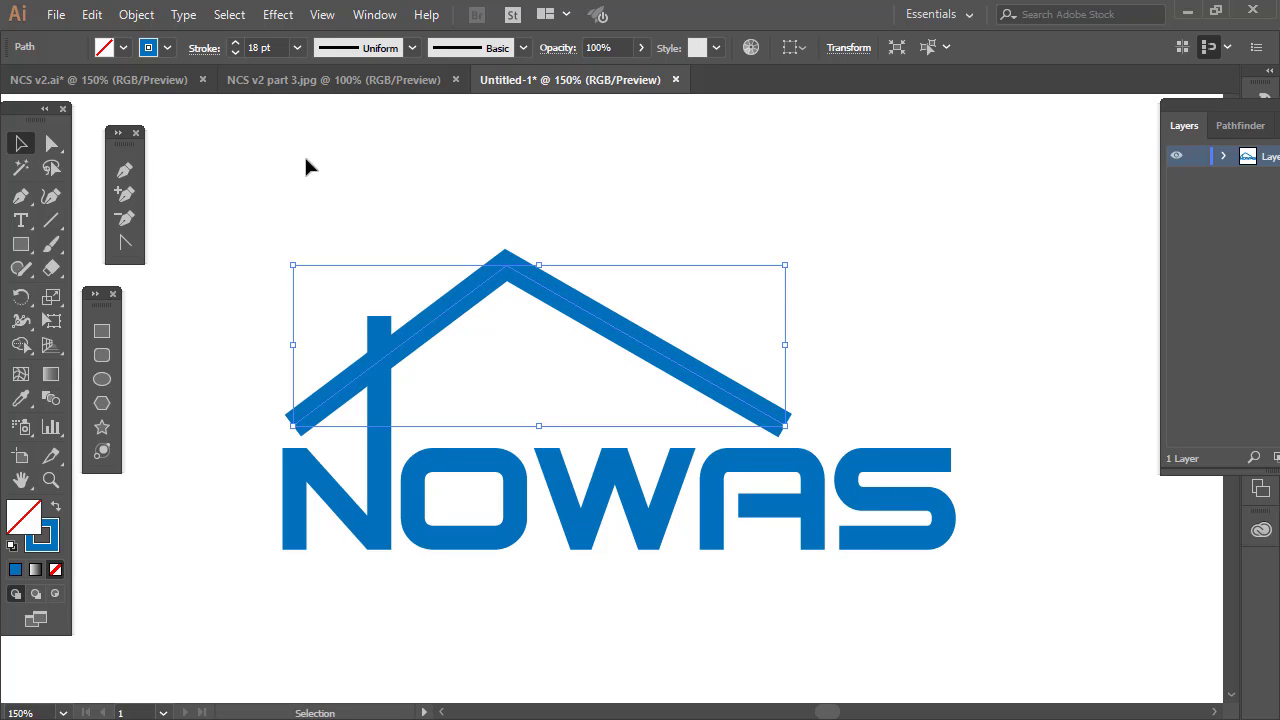
left_click(140, 15)
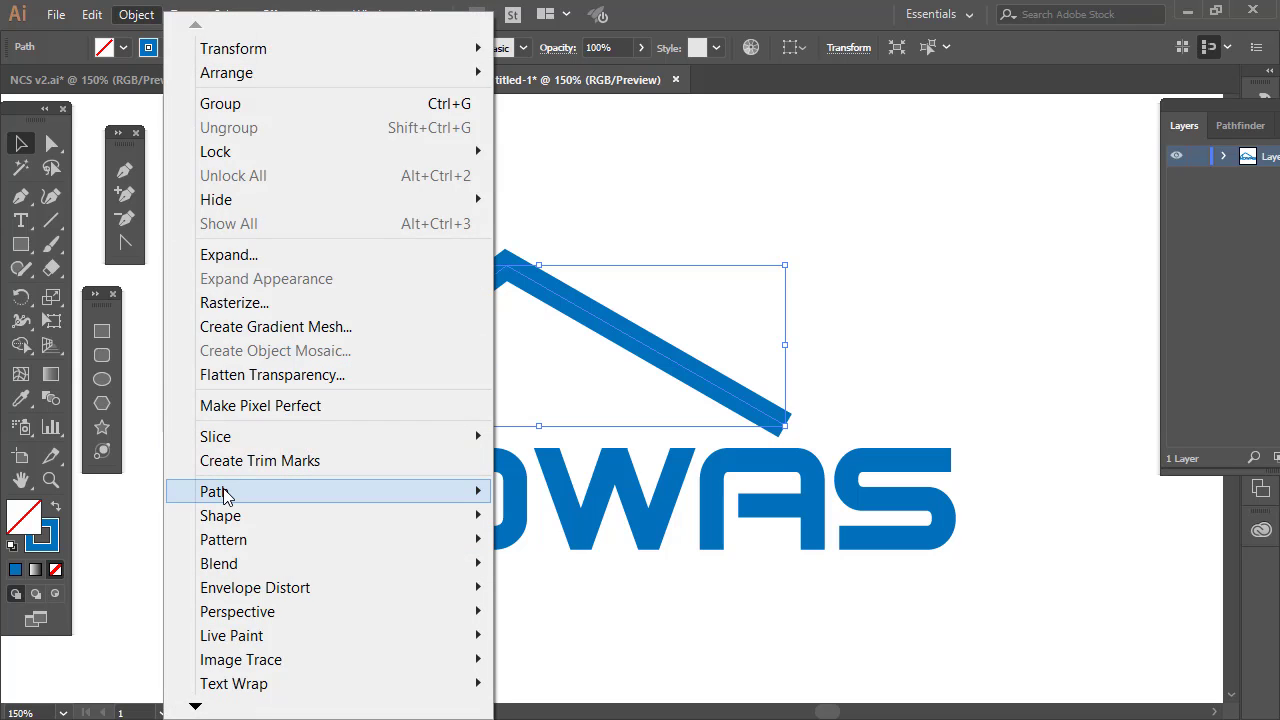
mouse_move(226, 497)
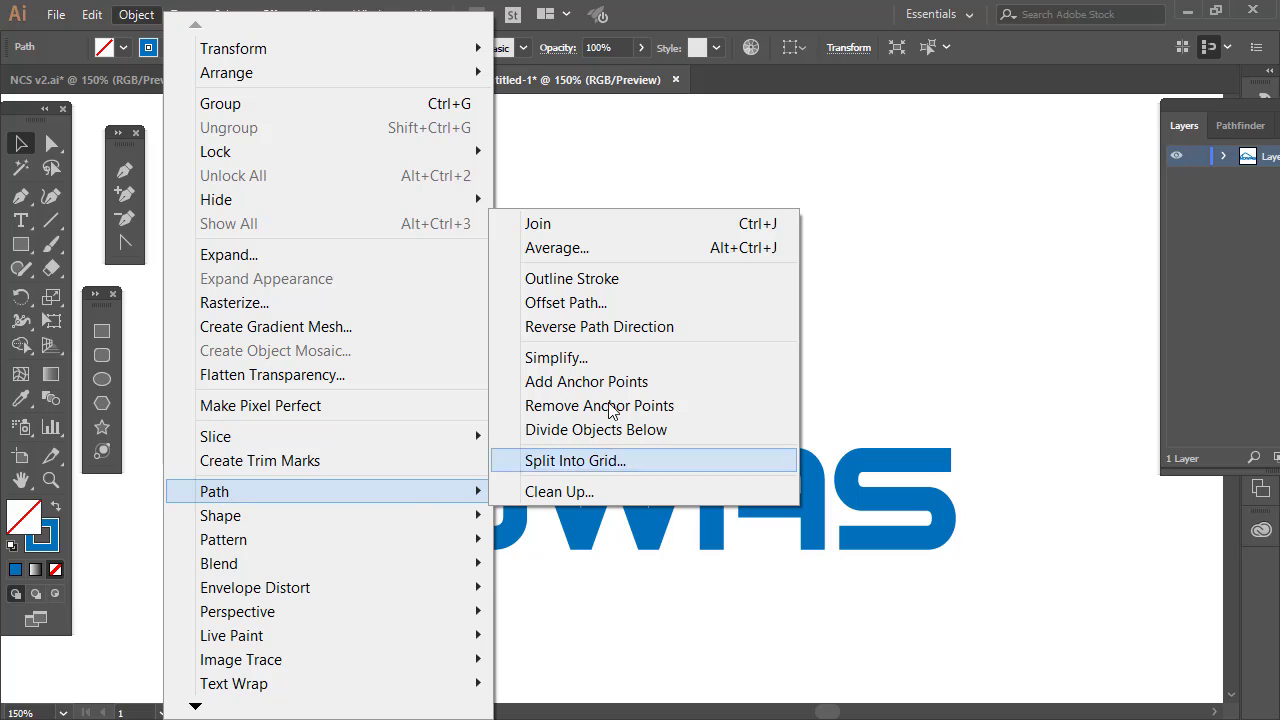
left_click(572, 279)
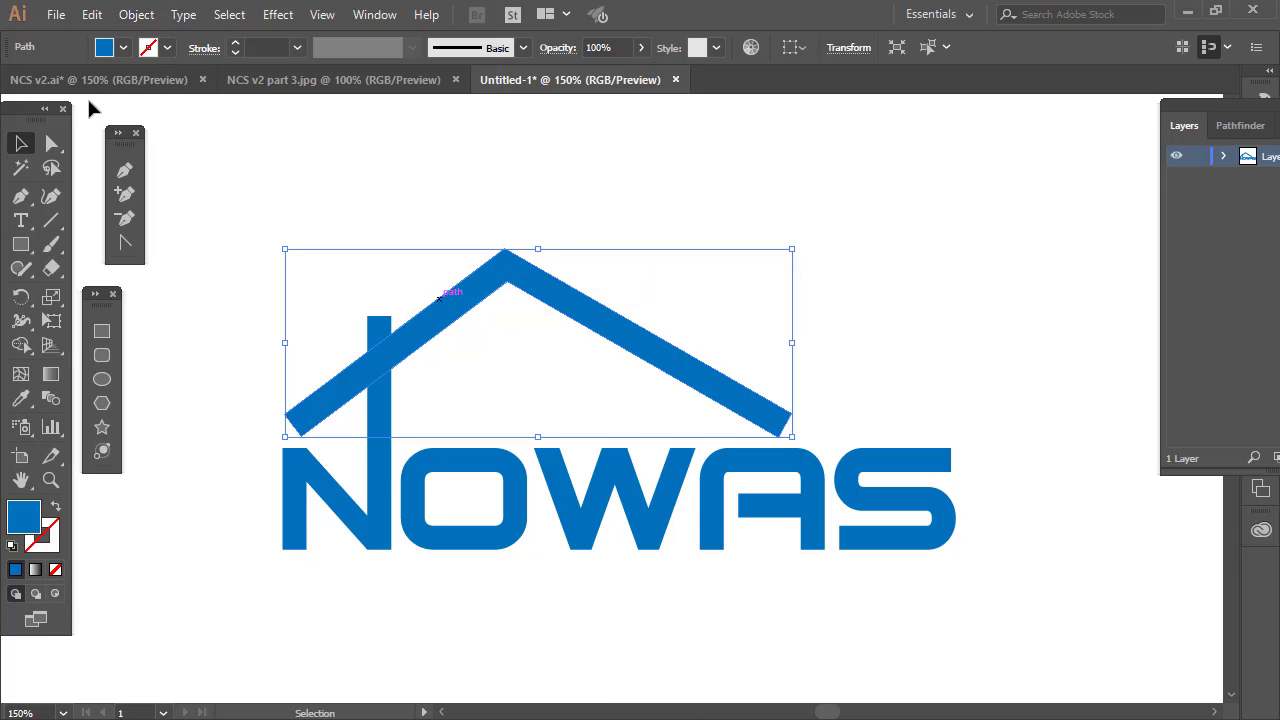
left_click(124, 48)
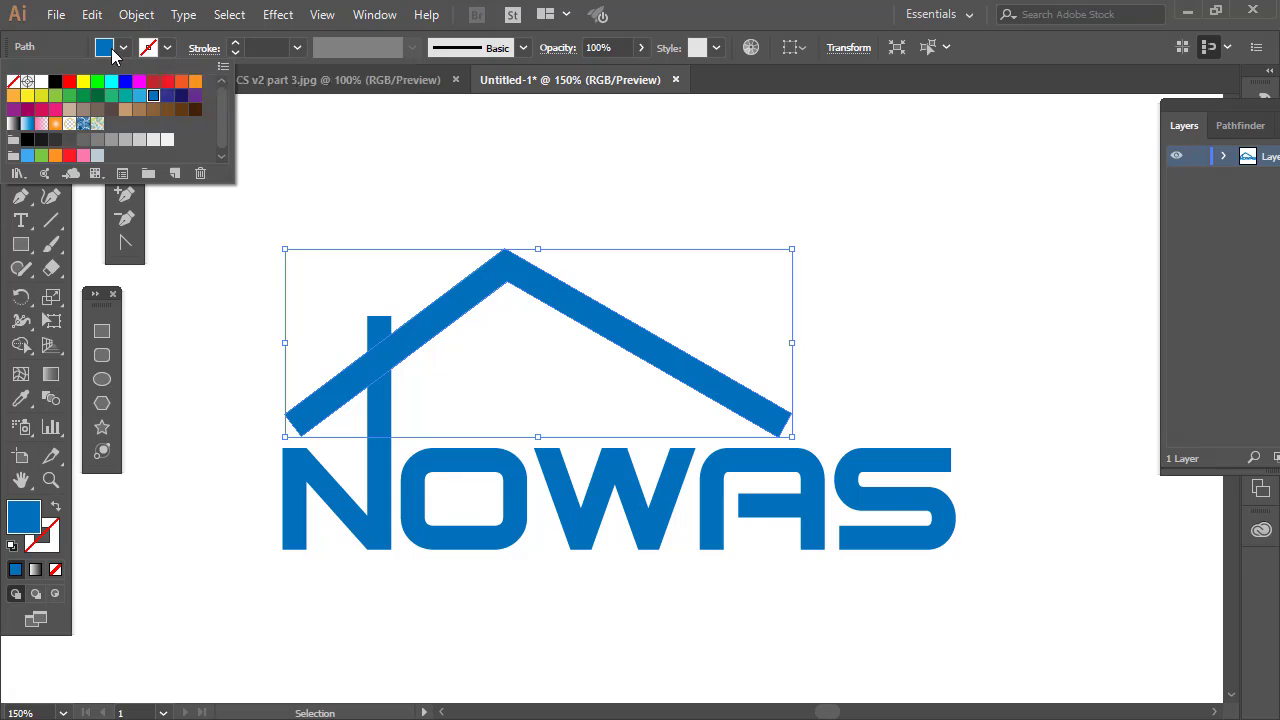
left_click(123, 48)
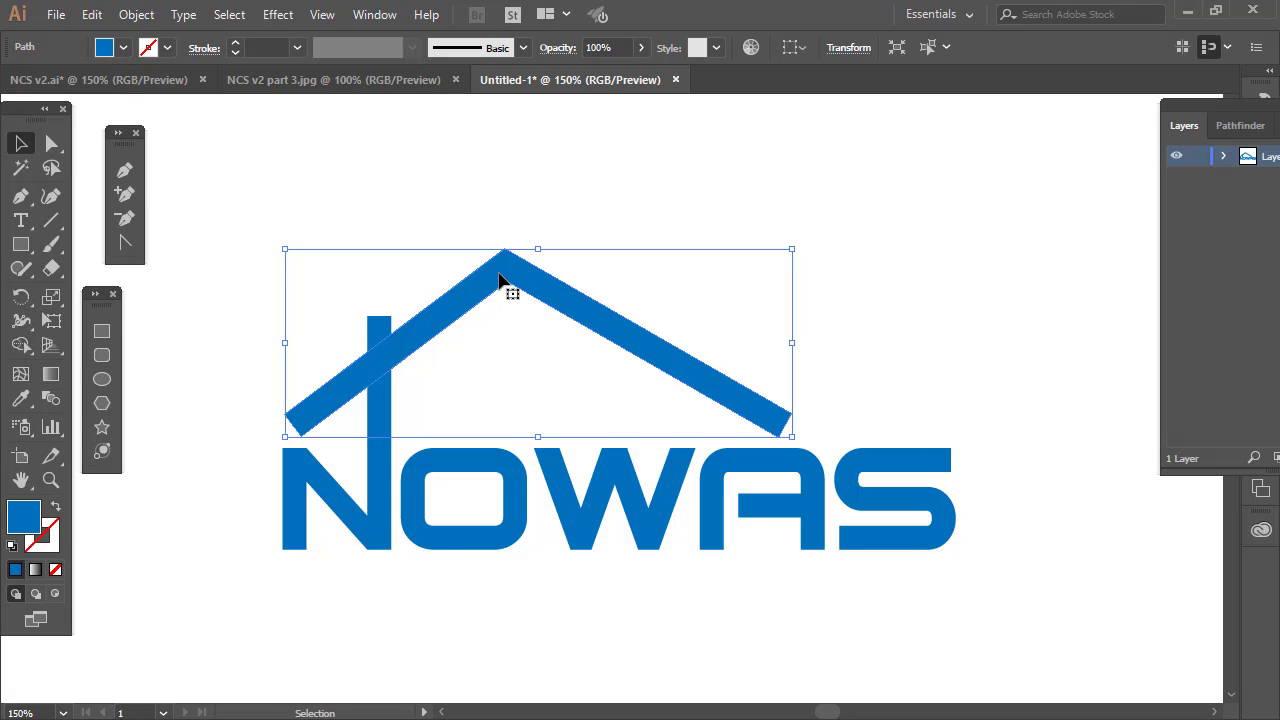
Bring the two corner points of the roof's right end together at about X 784 px, Y 373 px to form a sharp taper.
left_click(52, 143)
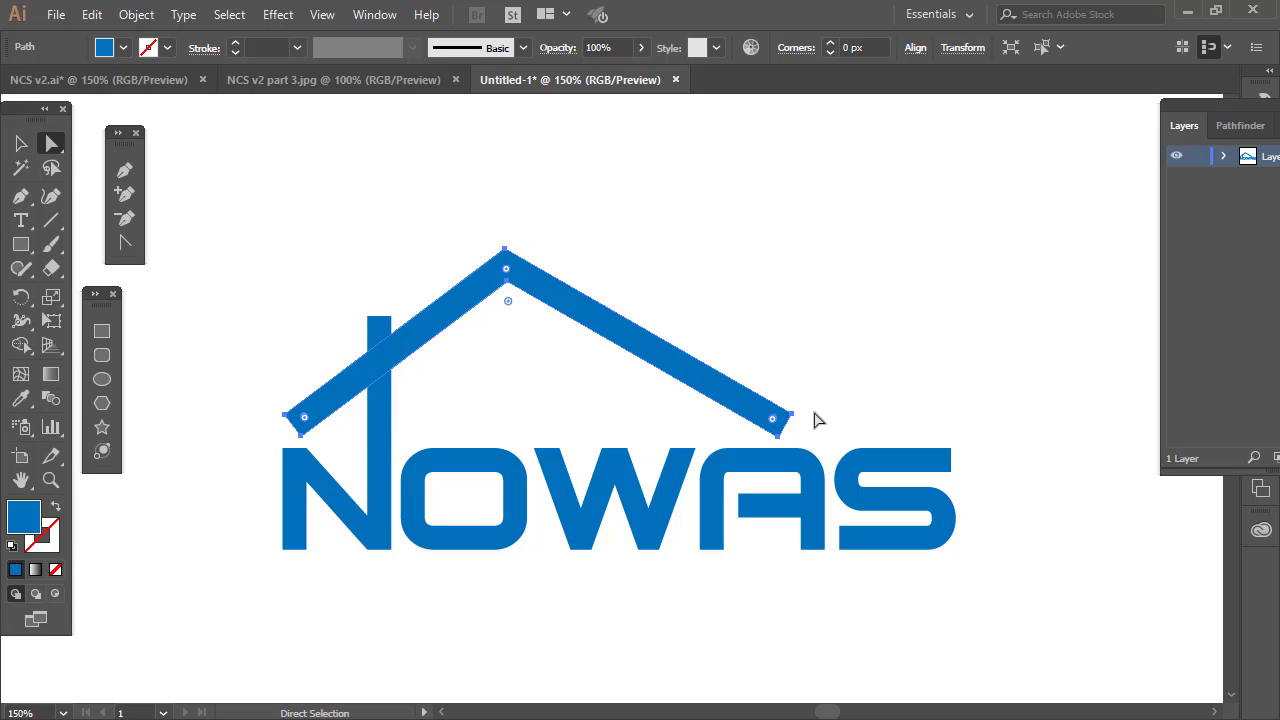
left_click_drag(793, 431, 779, 447)
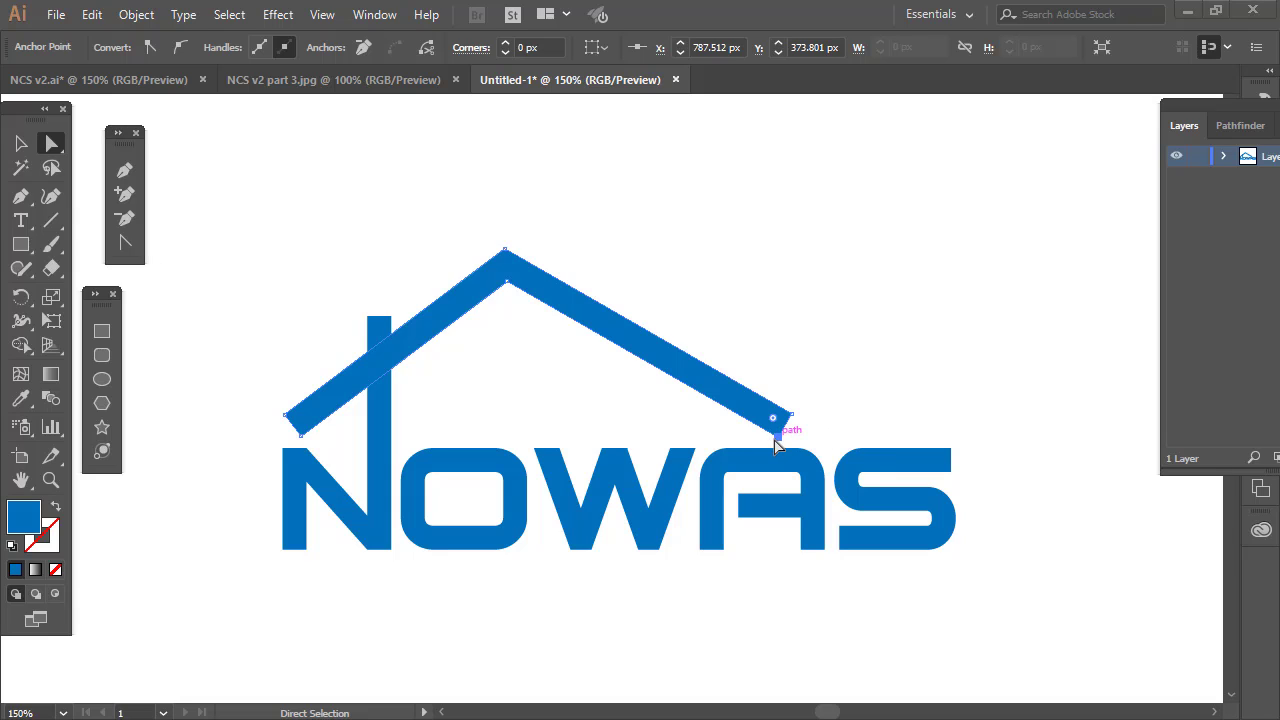
left_click_drag(775, 444, 778, 443)
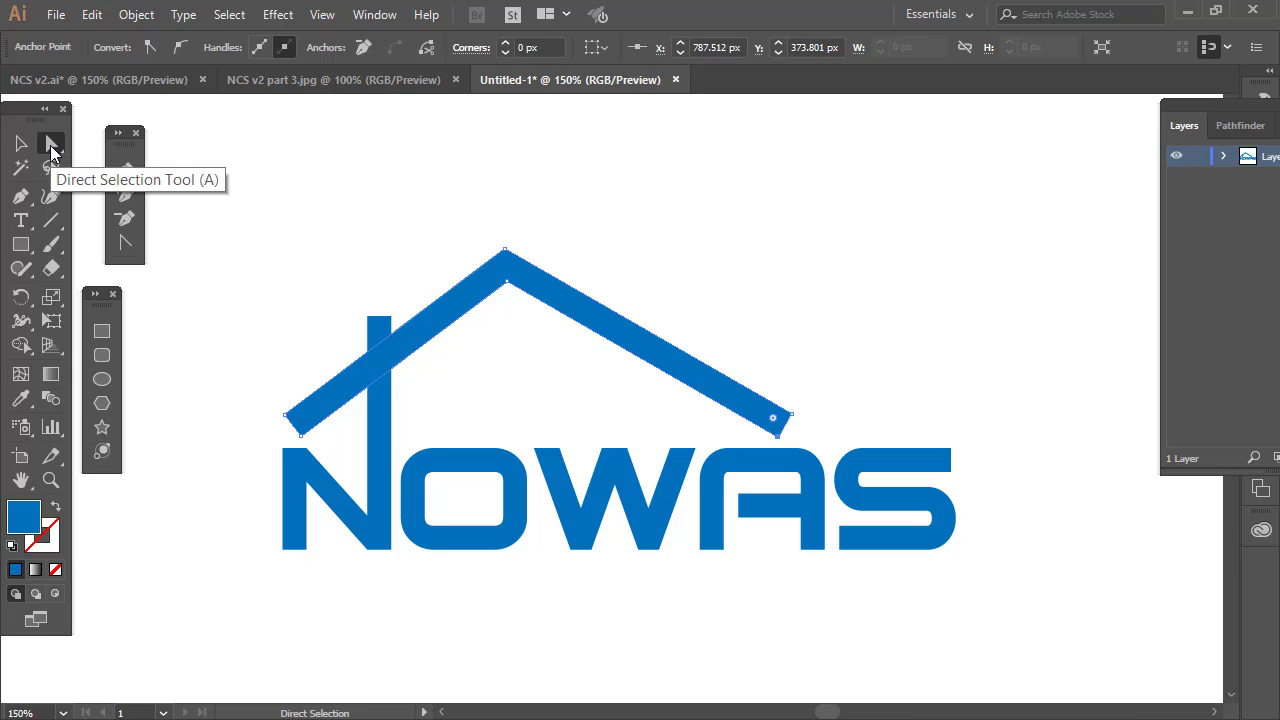
mouse_move(776, 444)
left_mouse_down()
mouse_move(797, 425)
mouse_move(775, 438)
left_mouse_up()
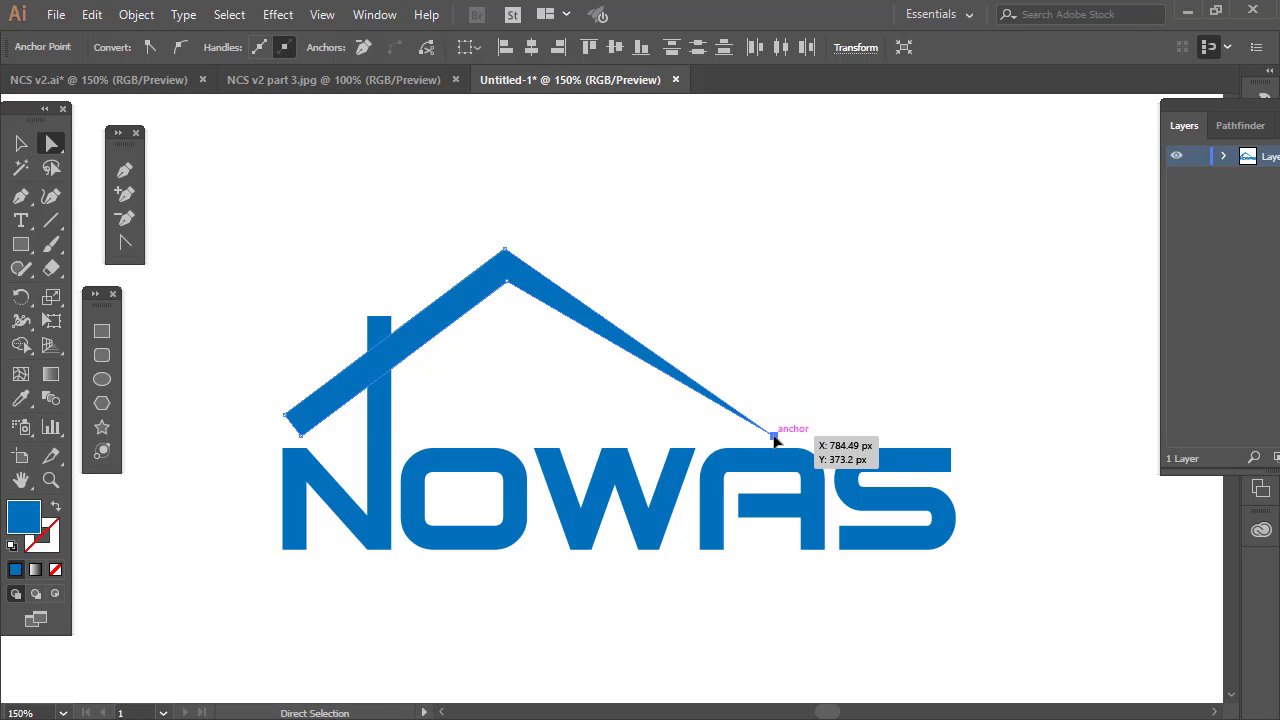
left_click(495, 422)
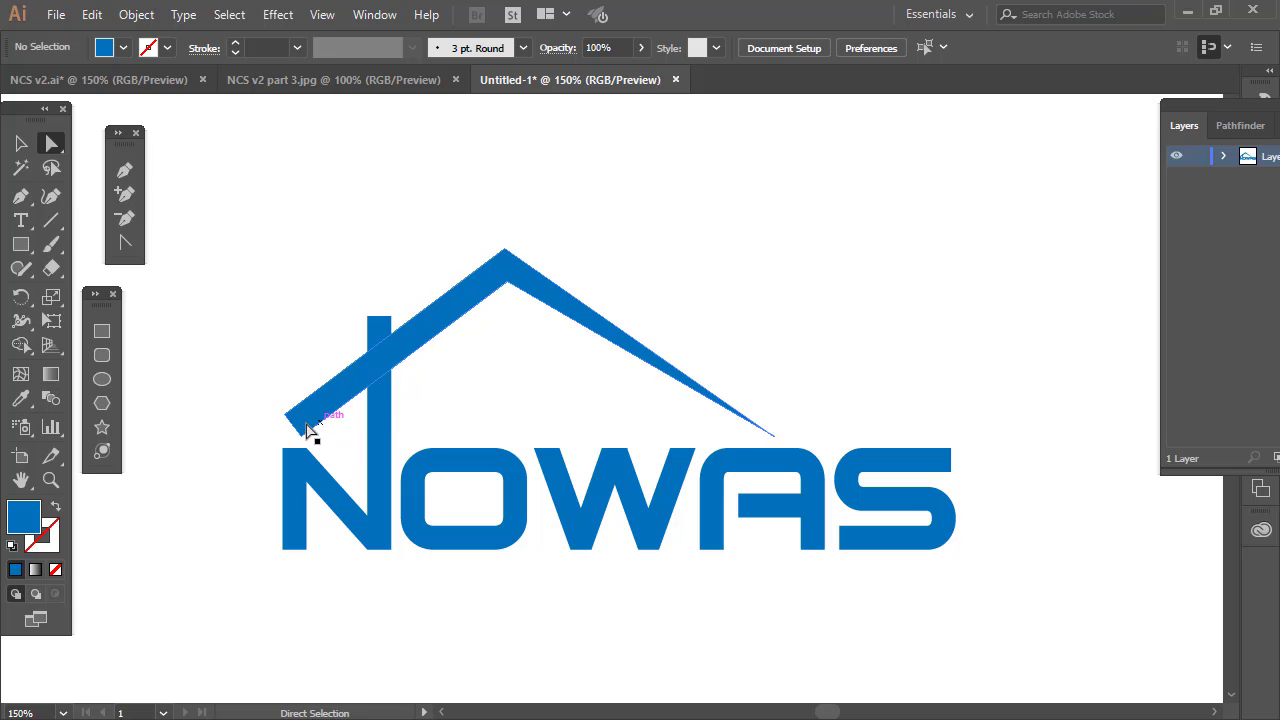
Show the rulers and place two vertical guides along the outer and inner edges of the N's left stem.
key("z")
left_click(489, 403)
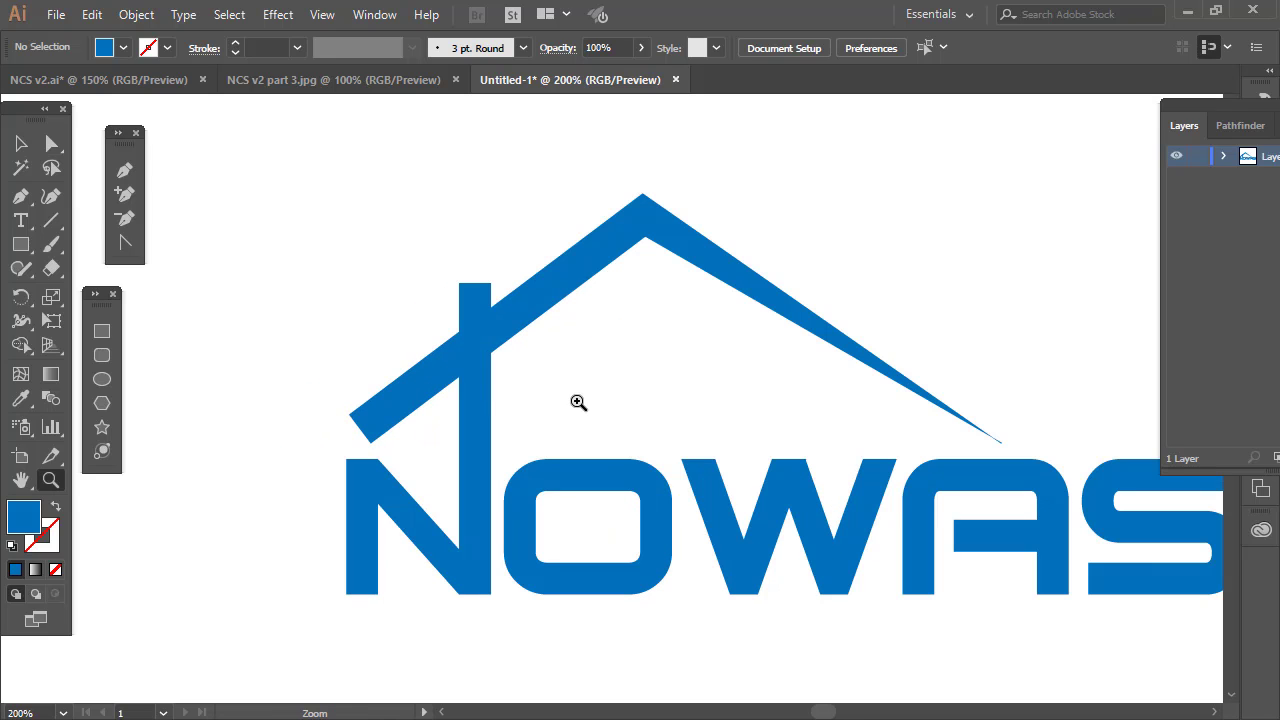
key("a")
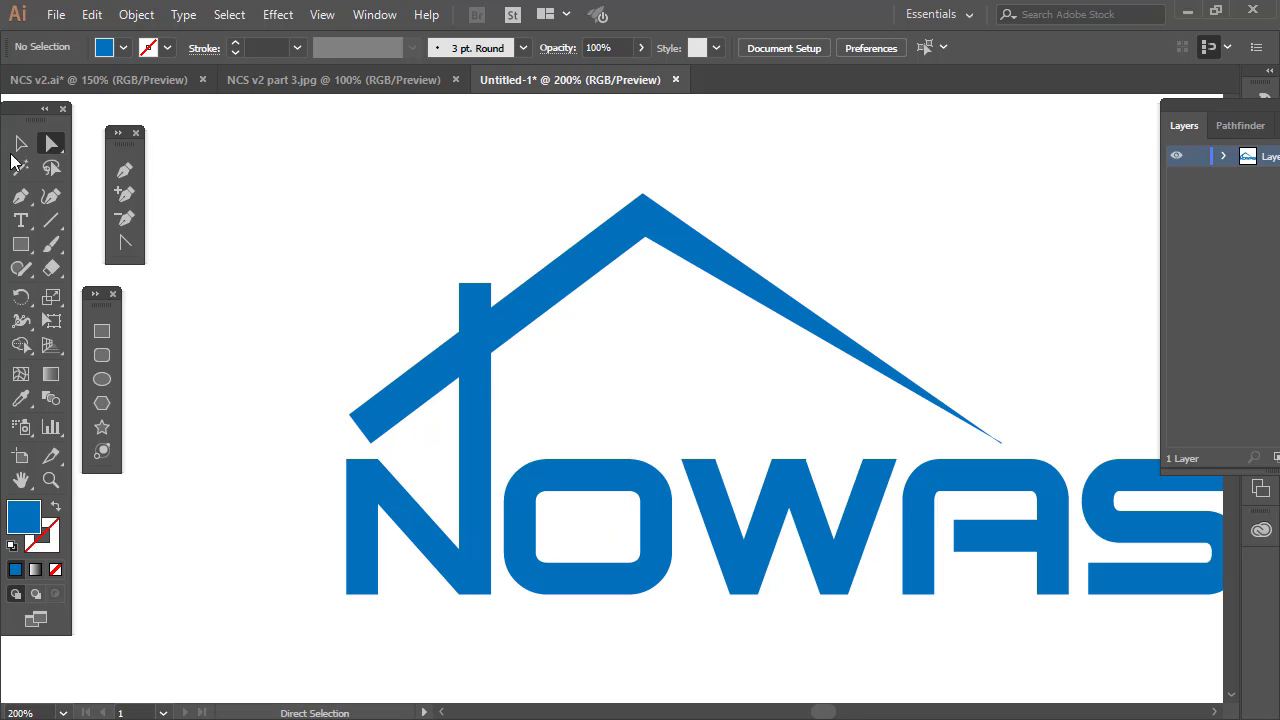
left_click_drag(35, 113, 45, 114)
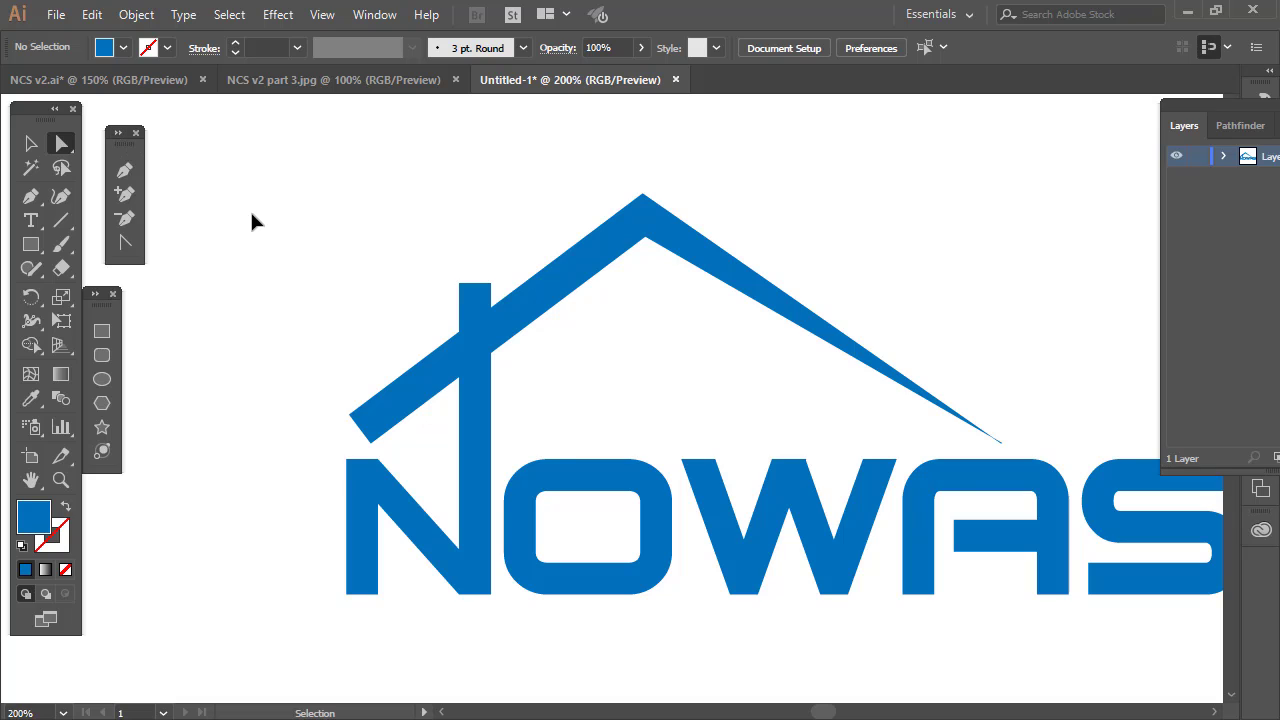
key("ctrl+r")
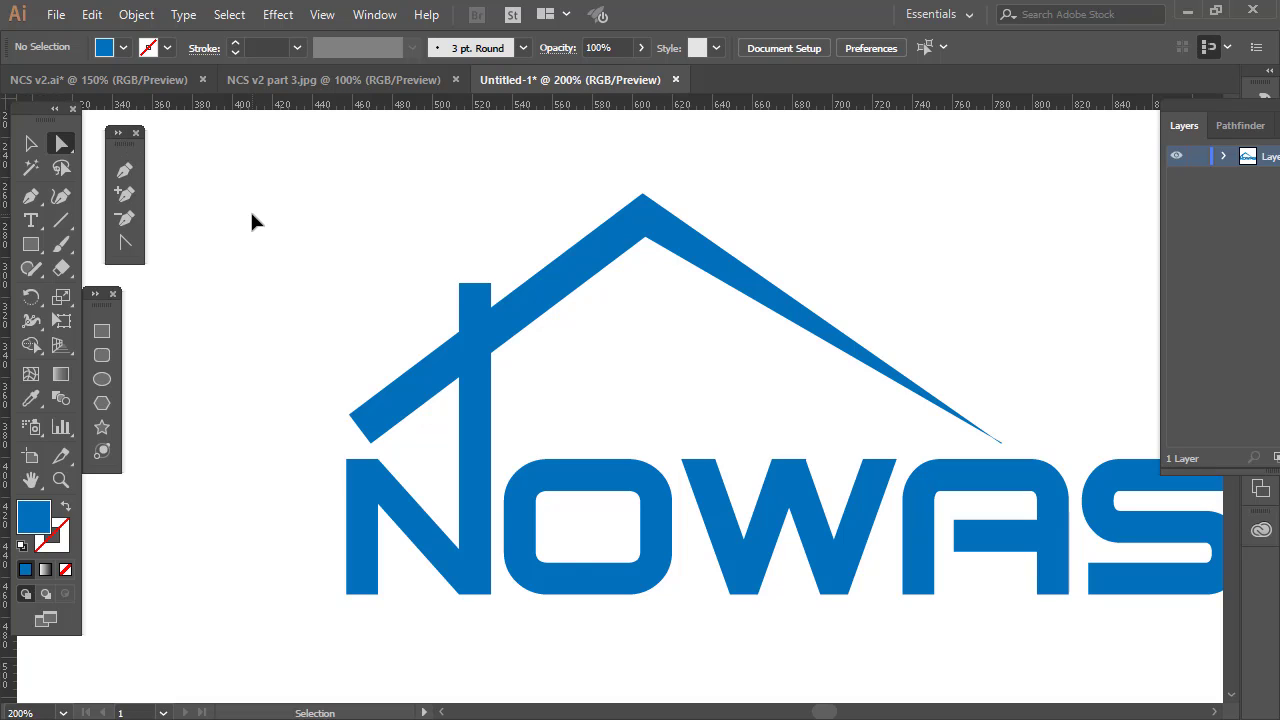
left_click_drag(53, 118, 63, 133)
left_click_drag(5, 168, 346, 308)
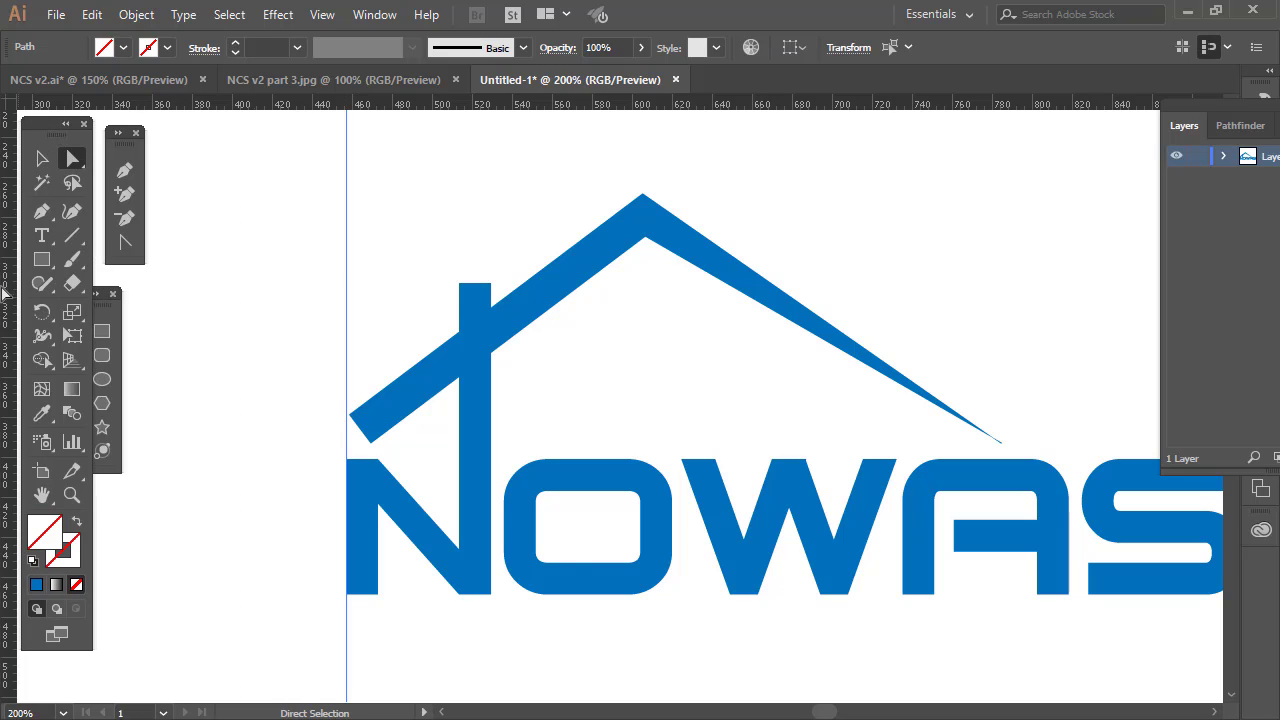
left_click_drag(8, 279, 380, 317)
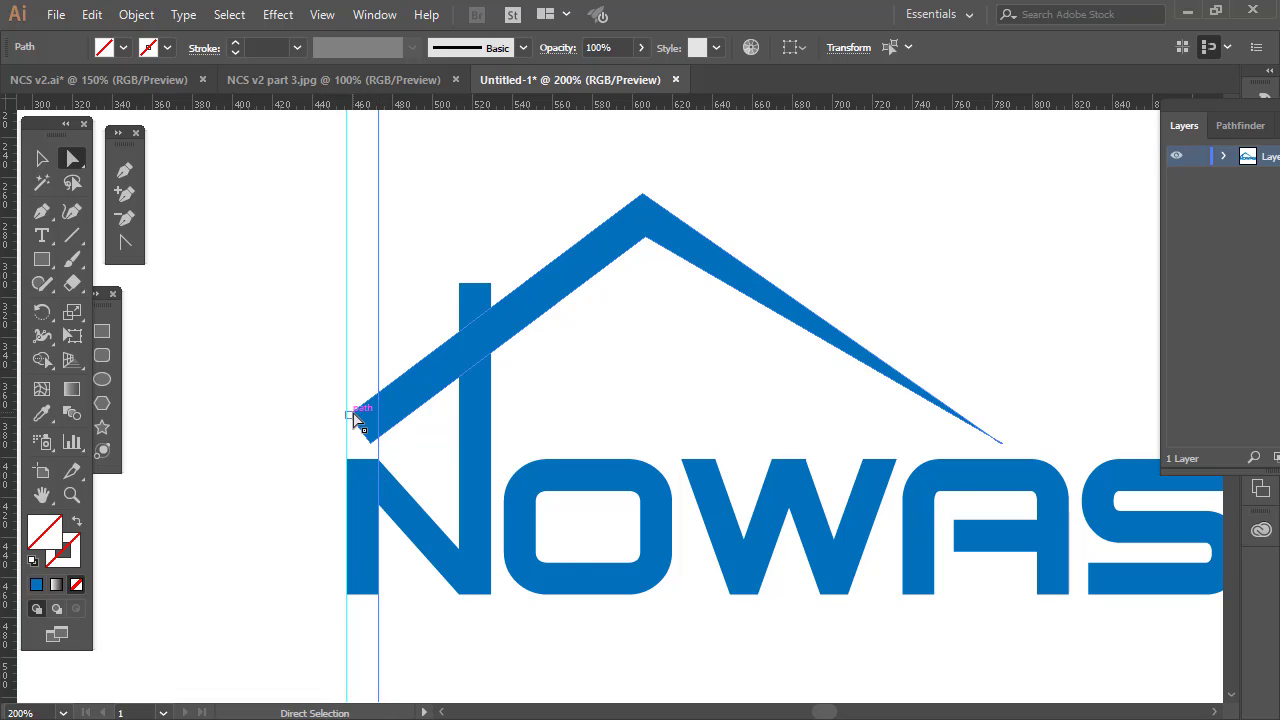
Move the two corners of the roof's left end onto the guides just above the N, forming a flat end, and delete the guides.
left_click_drag(352, 418, 346, 451)
left_click_drag(371, 442, 378, 453)
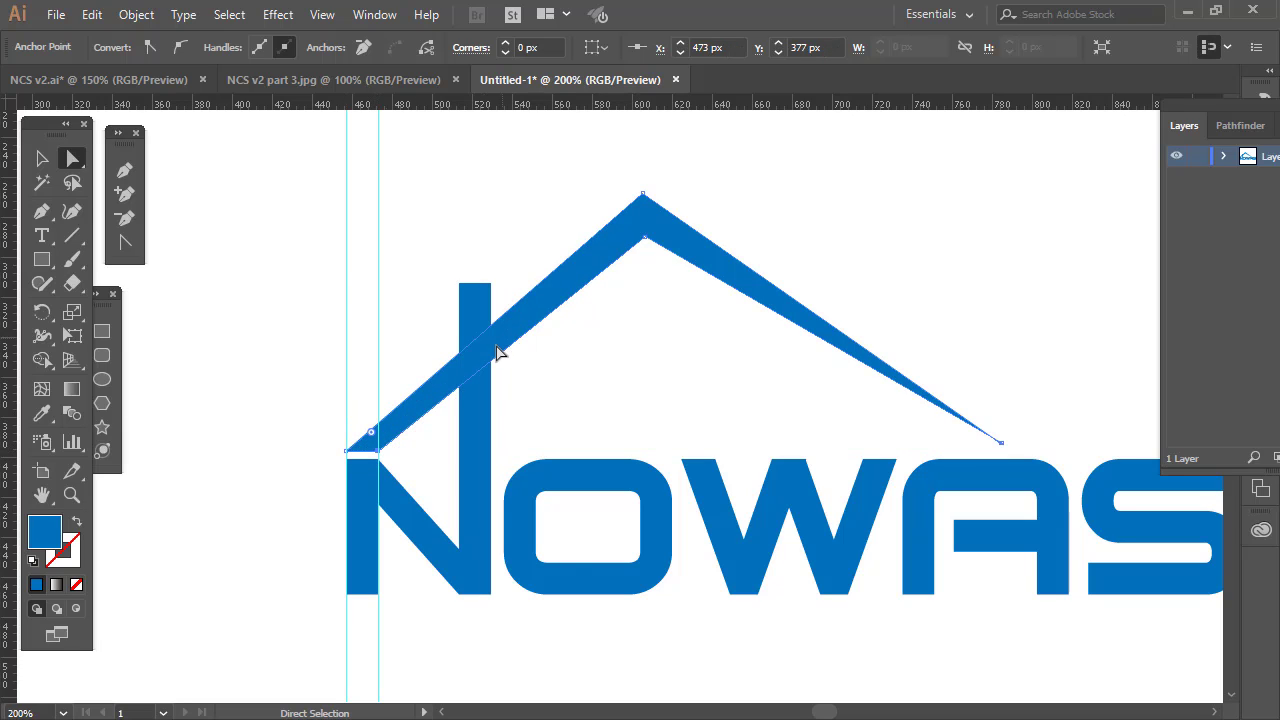
left_click_drag(330, 300, 390, 320)
key("Delete")
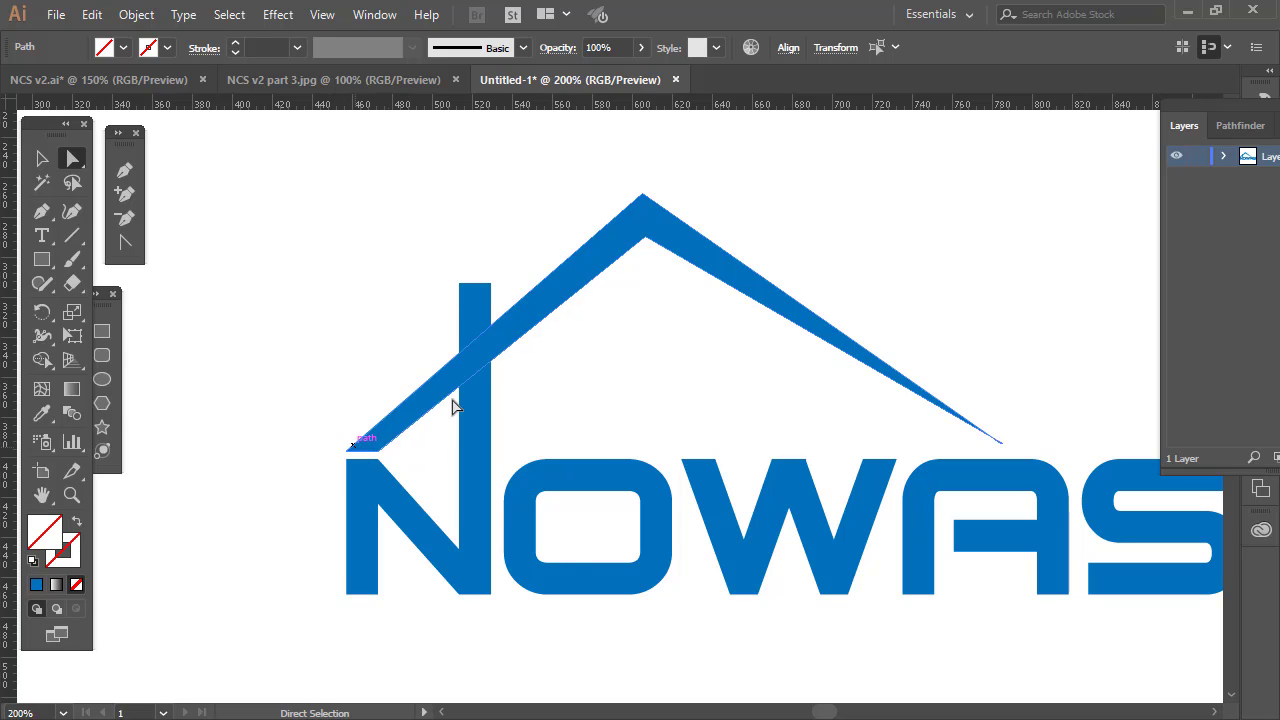
Lower the roof's outer peak point to about Y 258 px to thin both slopes.
left_click(643, 191)
left_click_drag(643, 197, 643, 199)
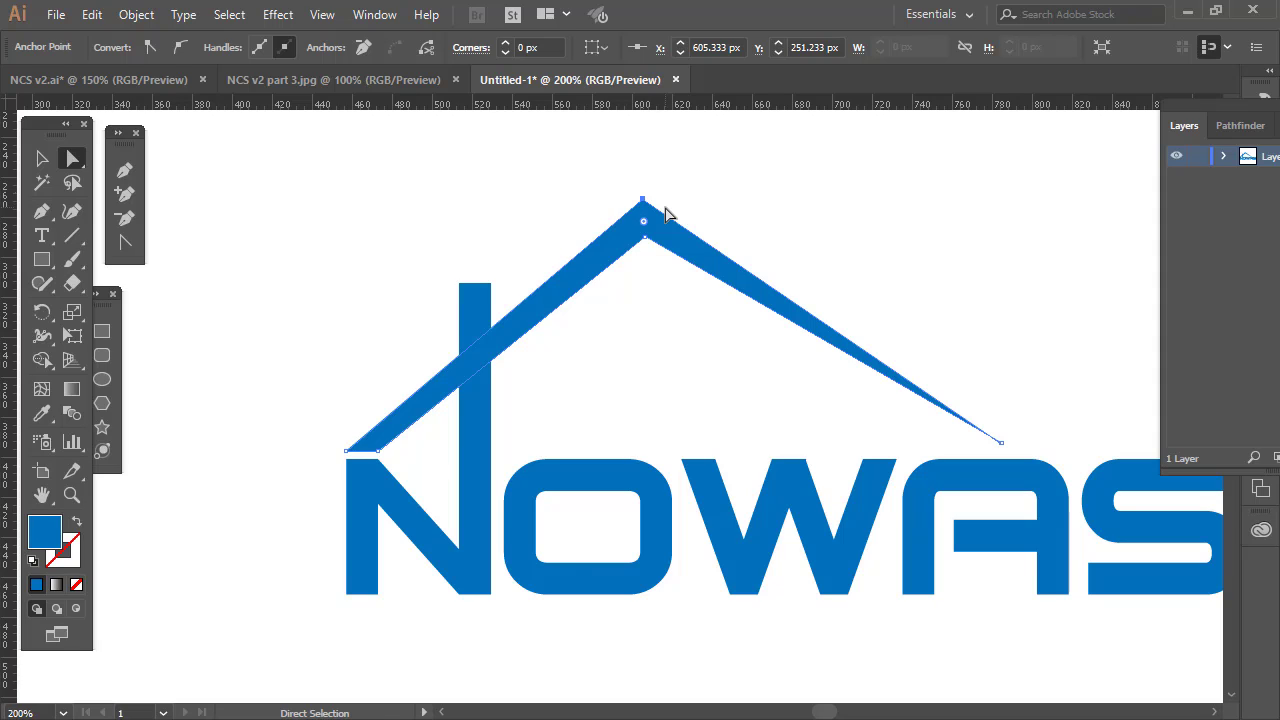
key("Down")
key("Down")
key("Down")
key("Down")
key("Down")
key("Down")
key("Down")
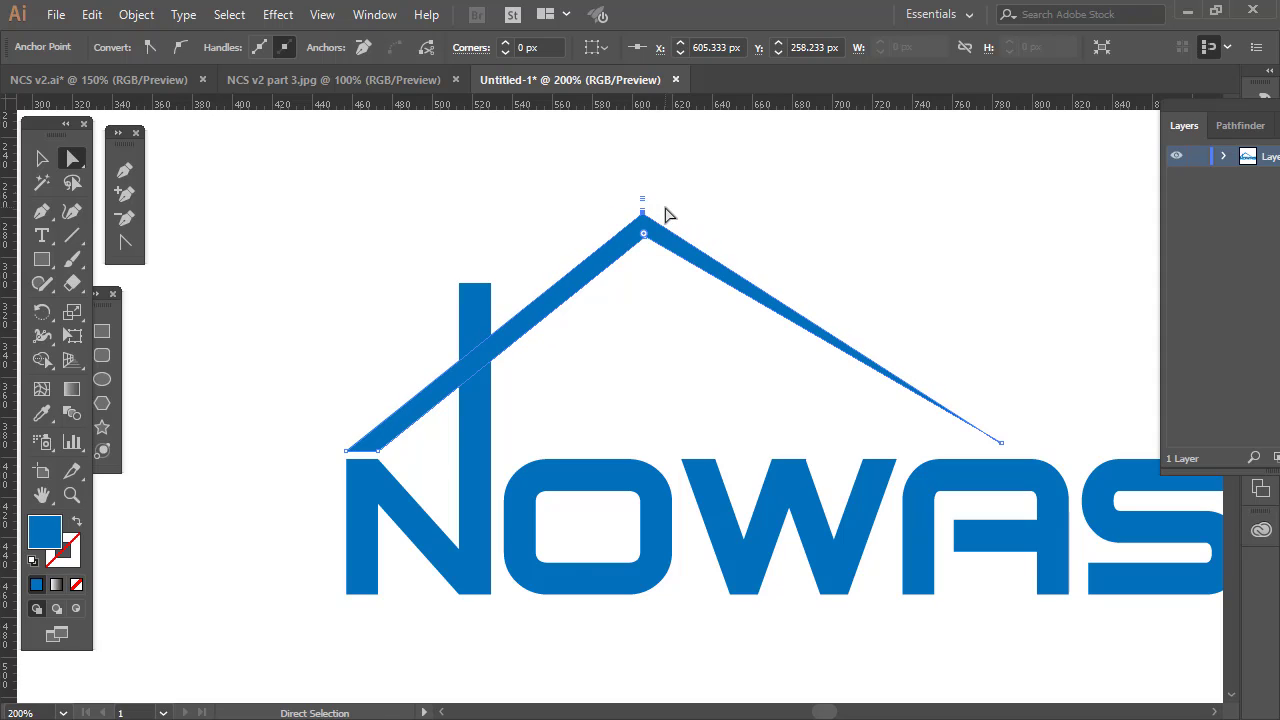
left_click(394, 309)
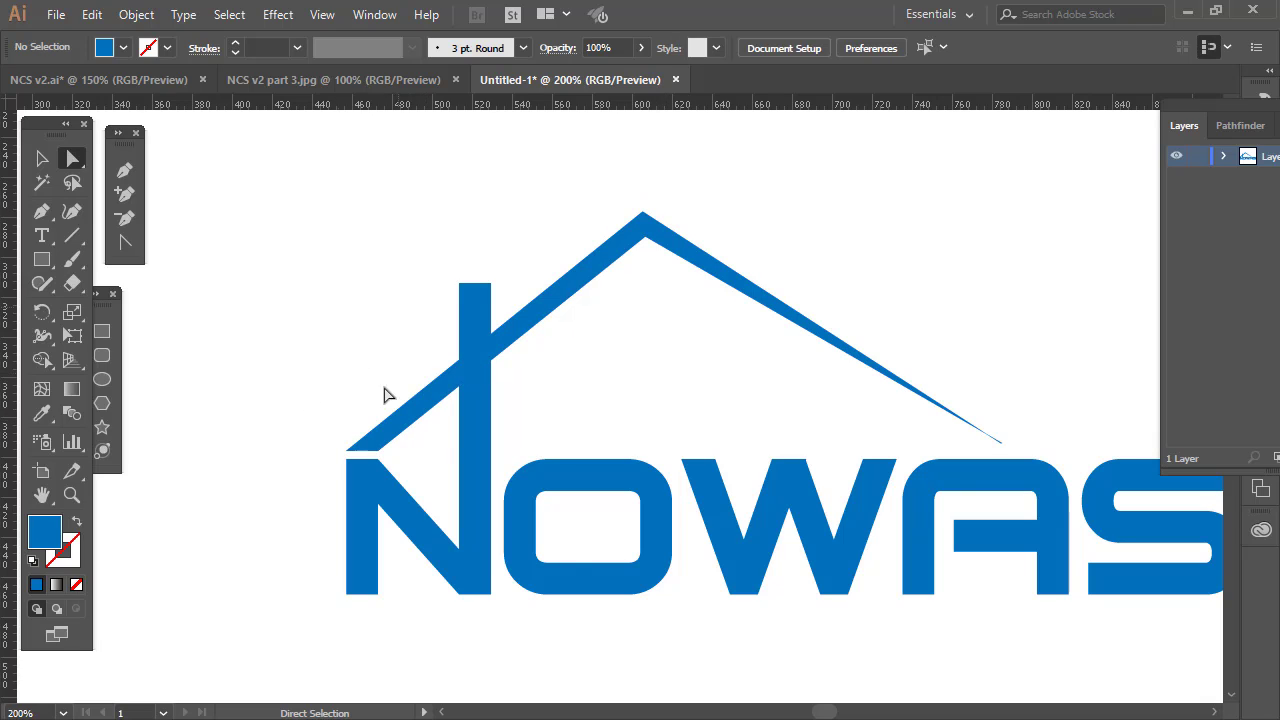
Fine-tune the roof's pointed right tip above the A to about X 785 px, Y 374 px.
left_click(1003, 444)
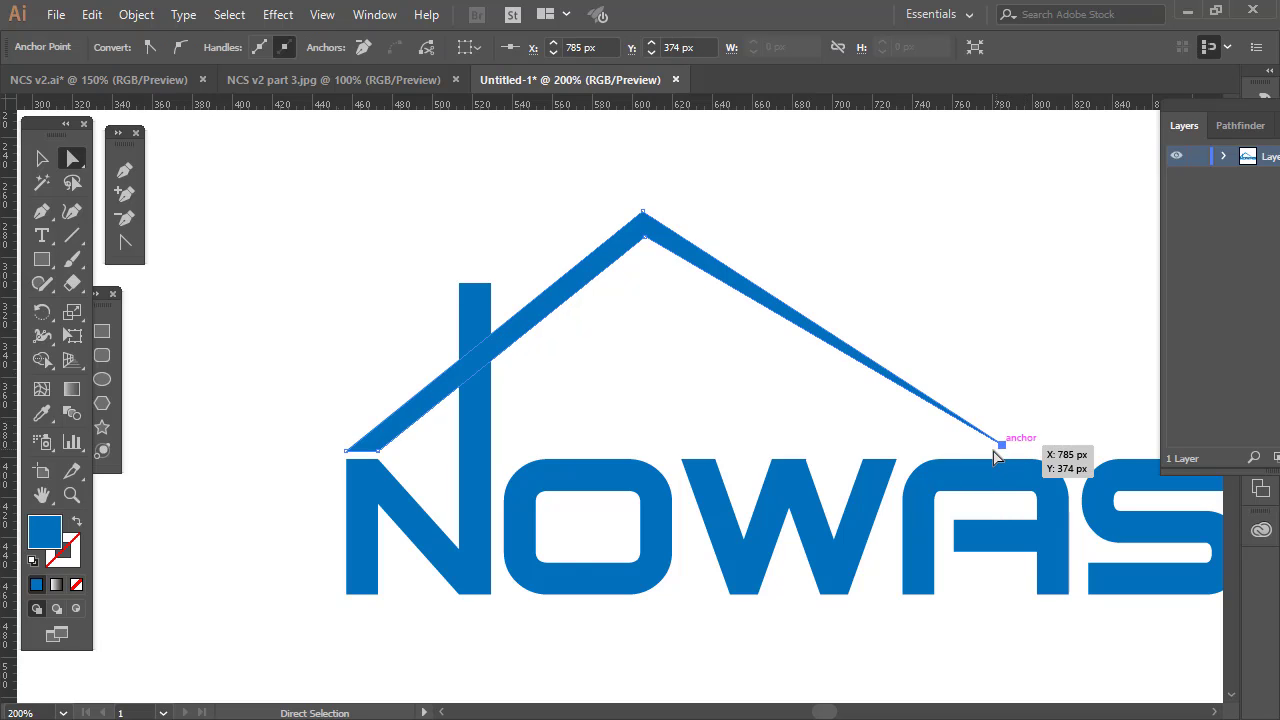
mouse_move(1003, 446)
left_mouse_down()
mouse_move(986, 443)
mouse_move(1002, 447)
left_mouse_up()
left_click(644, 338)
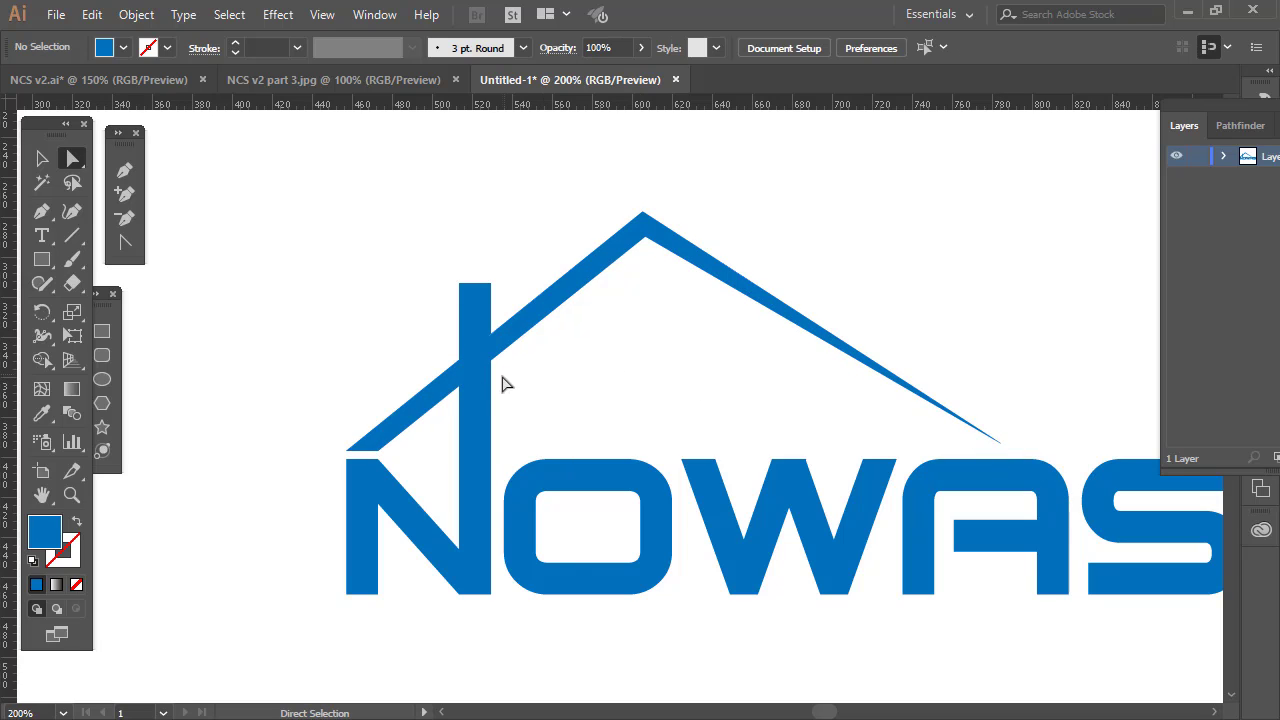
Cut the N's extended stem into two pieces by erasing a thin horizontal gap across it below the roof.
key("z")
left_click(754, 377)
left_click(601, 384, "alt")
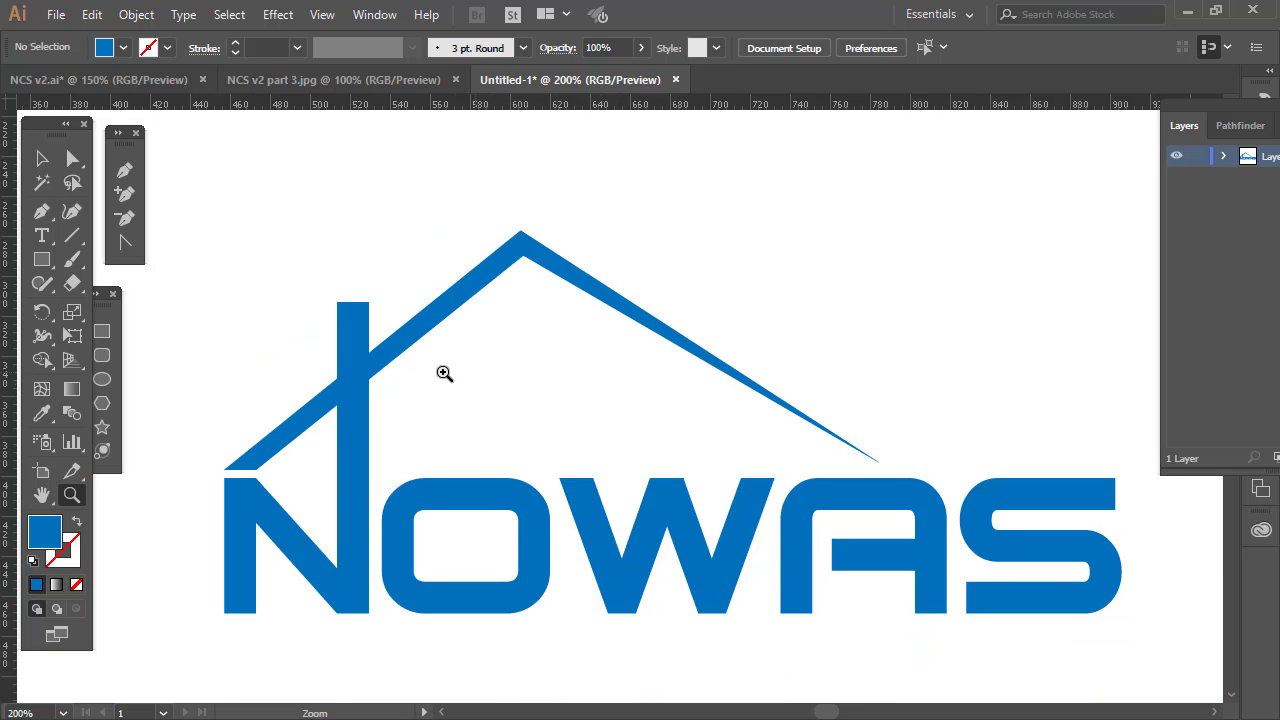
left_click(444, 371)
left_click(652, 413, "alt")
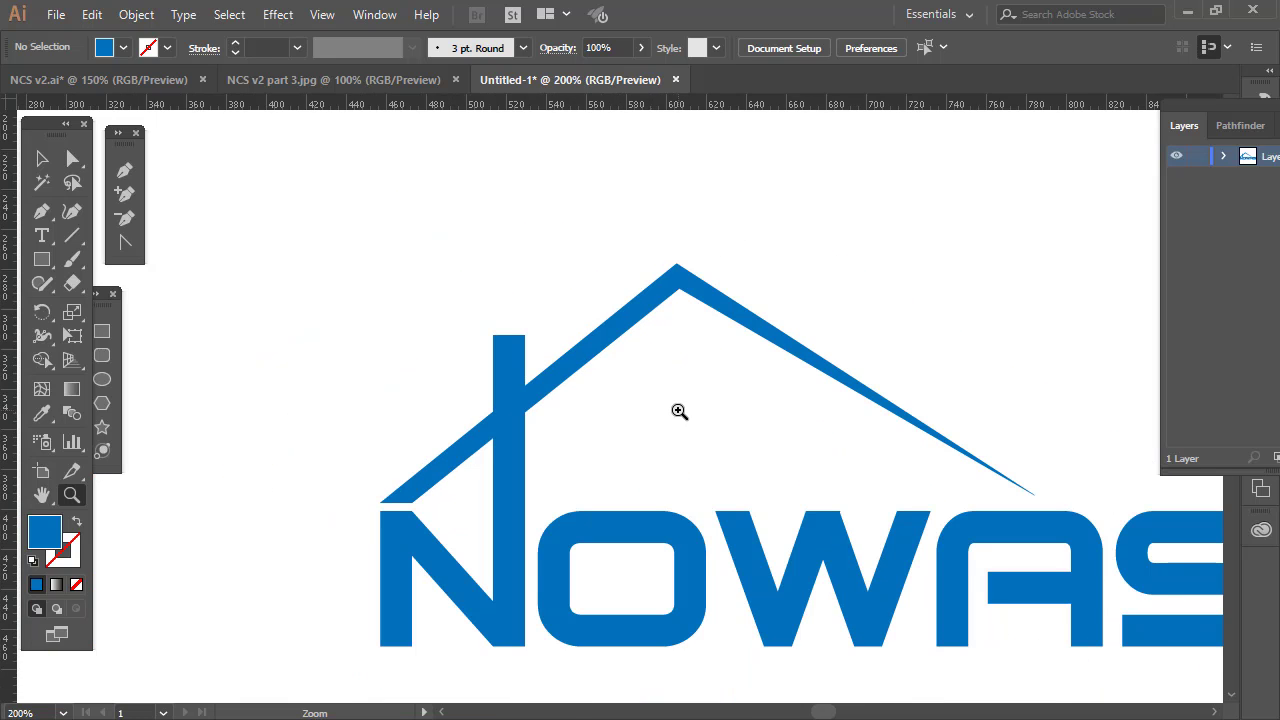
left_click(679, 413)
left_click(73, 158)
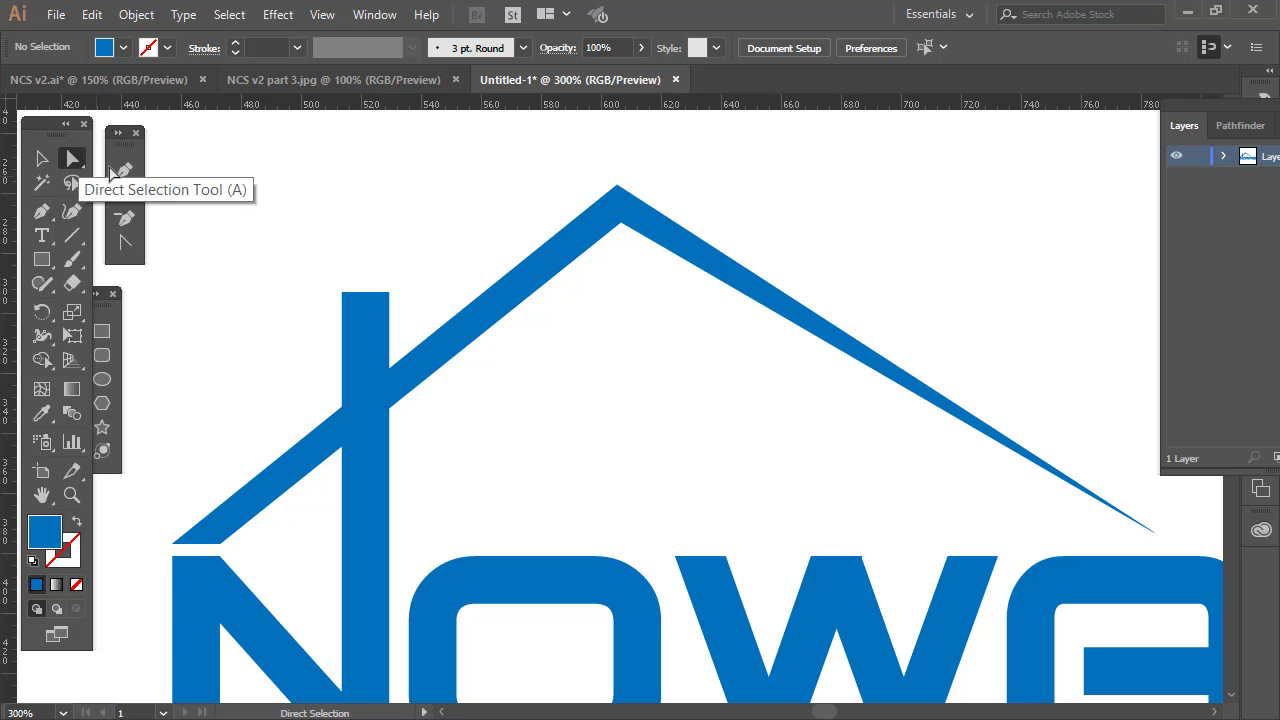
left_click_drag(66, 287, 128, 291)
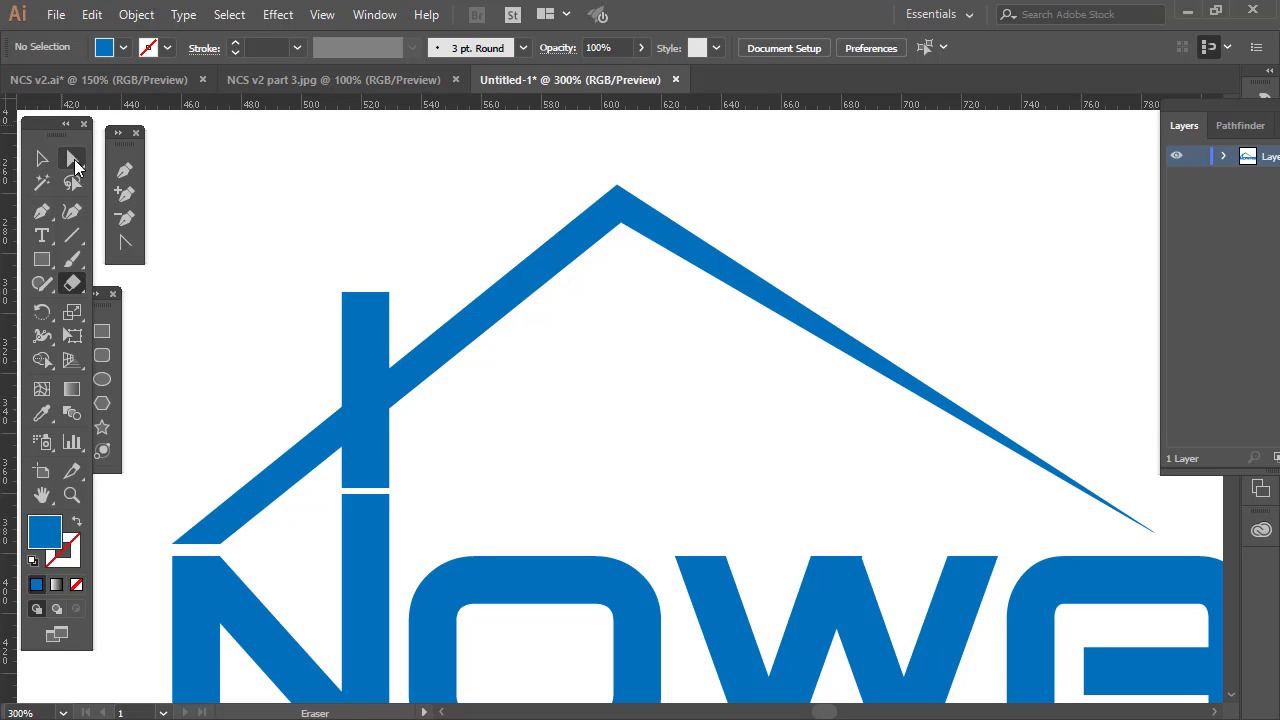
Move the lower corners of the upper chimney piece up into the roof so nothing protrudes beneath its slope.
left_click(73, 158)
left_click(390, 488)
left_click(343, 487, "shift")
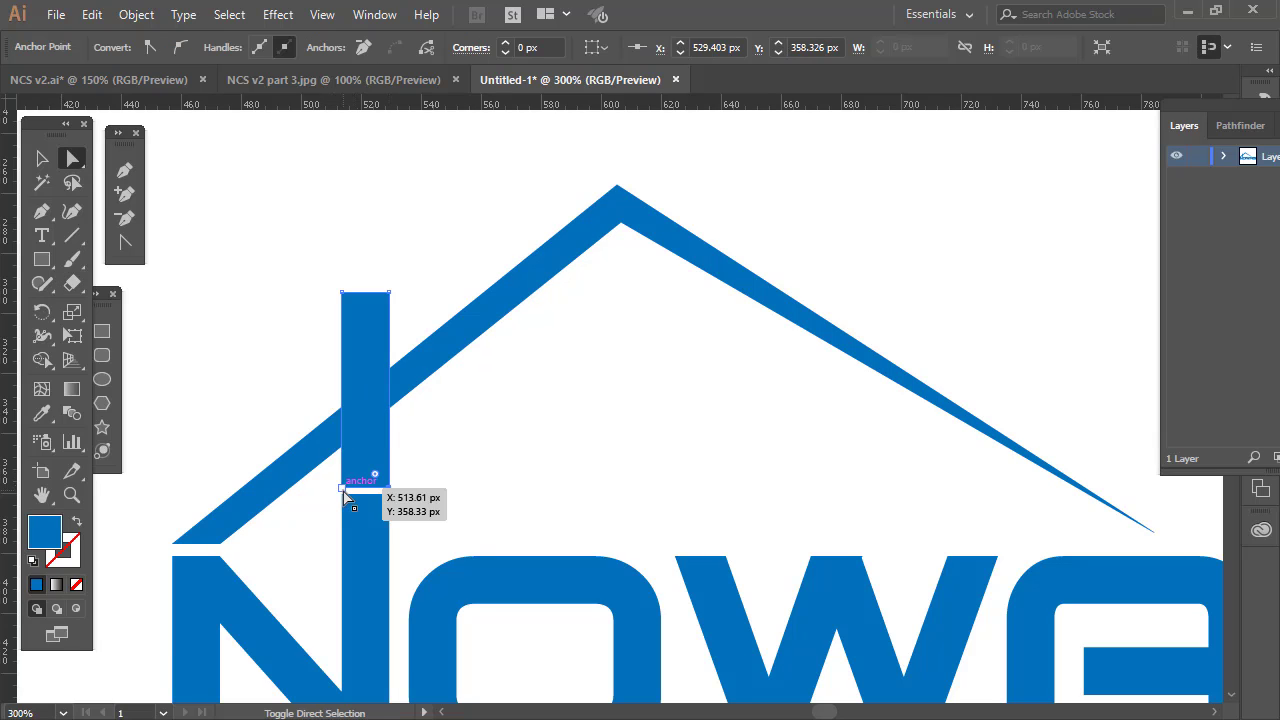
left_click_drag(392, 490, 390, 413)
left_click(452, 457)
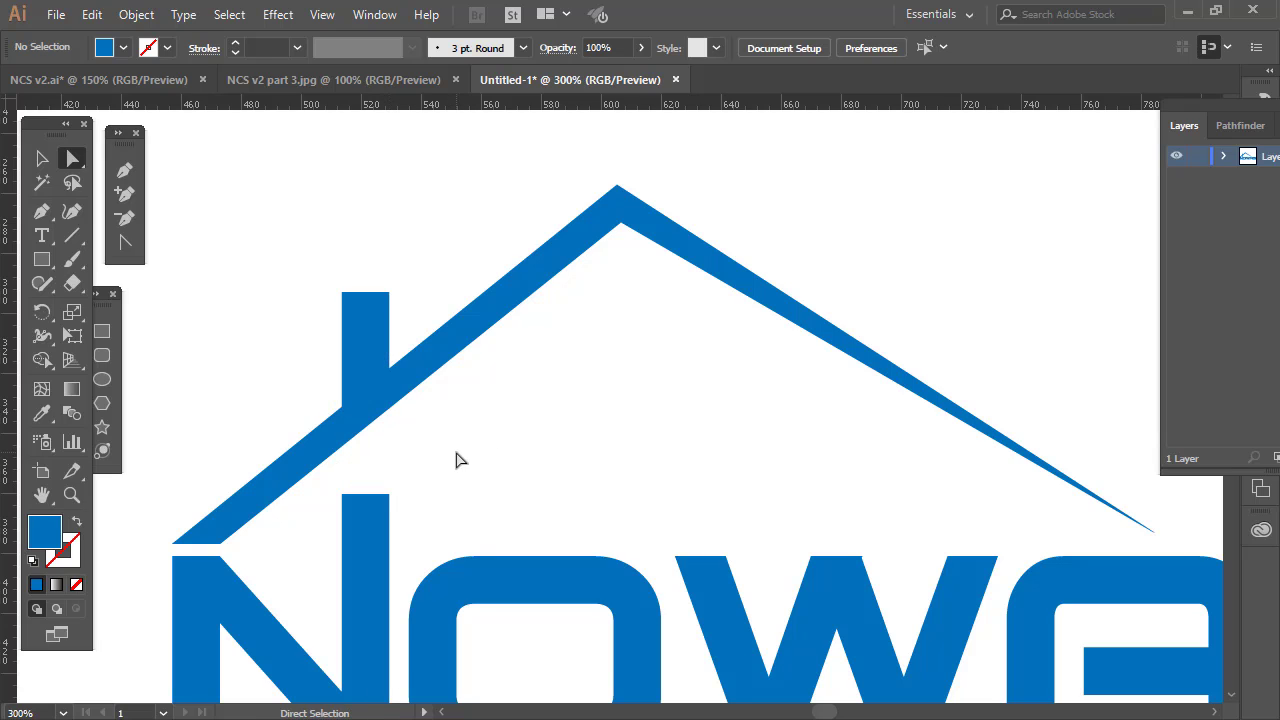
Raise and slant the top of the N's right stem parallel to the roof, leaving a narrow gap beneath the slope.
left_click(389, 495)
left_click(343, 495, "shift")
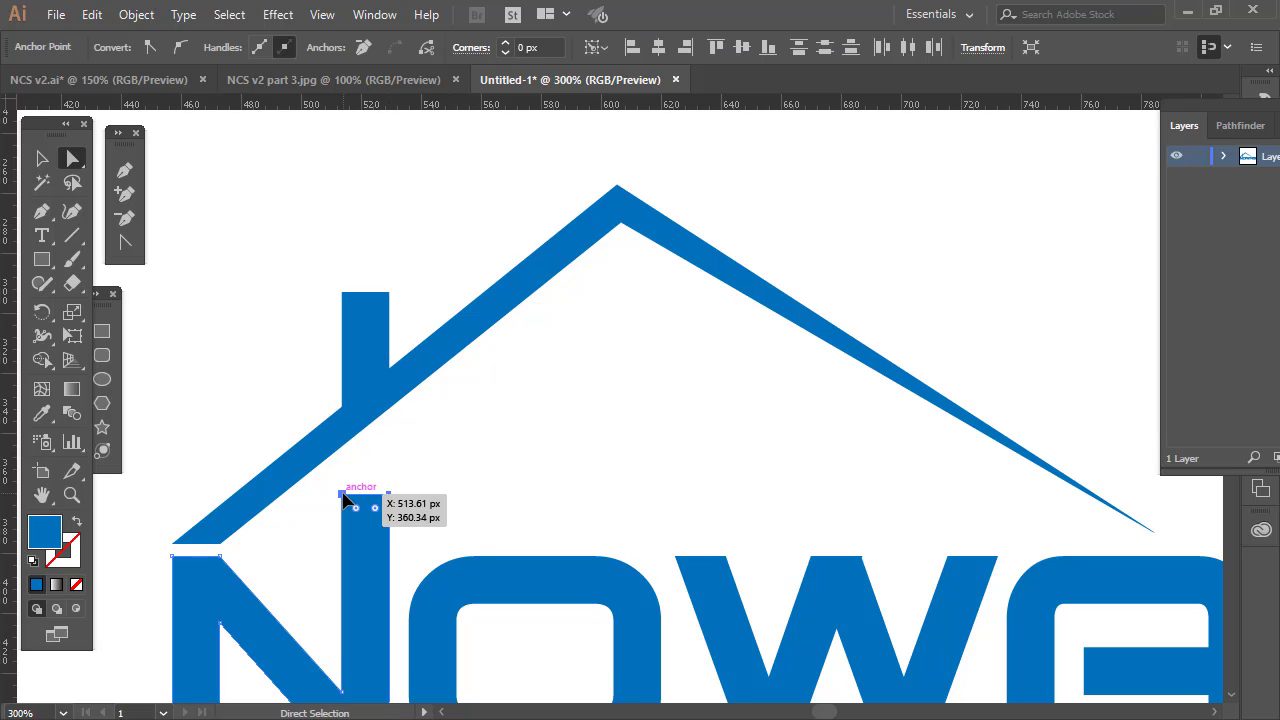
left_click_drag(343, 495, 387, 424)
left_click(389, 461)
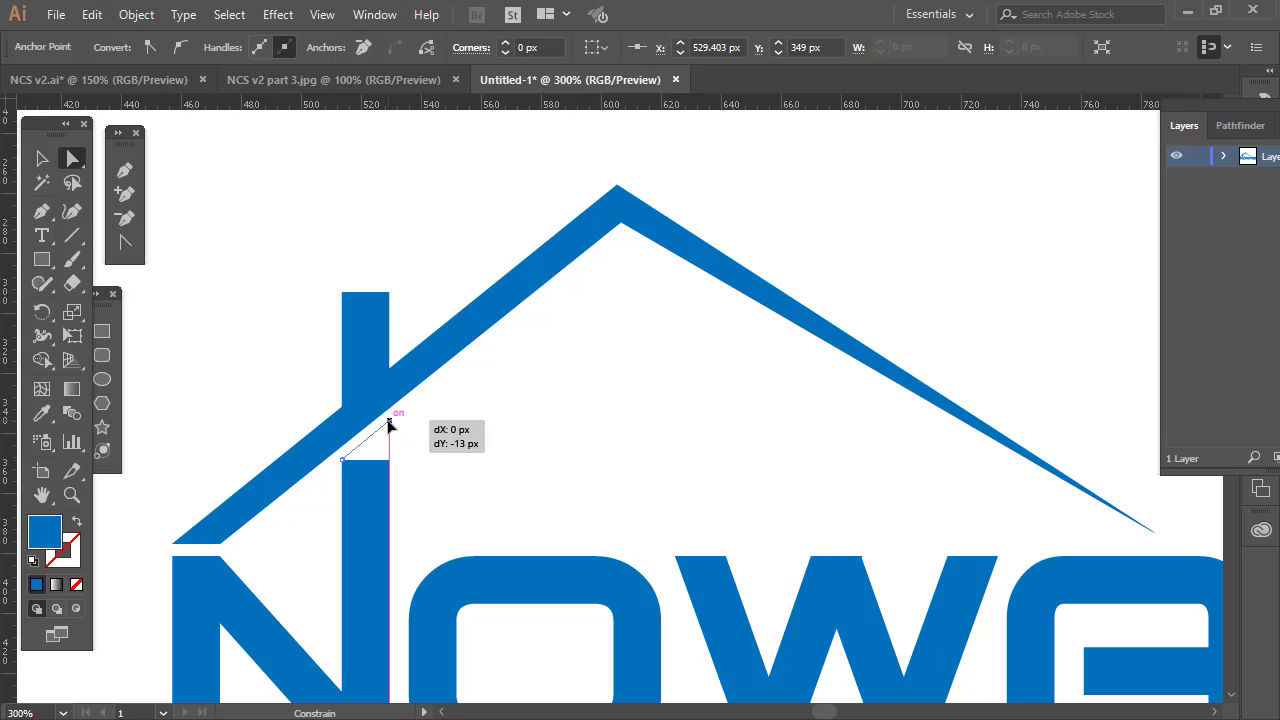
left_click(551, 451)
key("z")
left_click(683, 430, "alt")
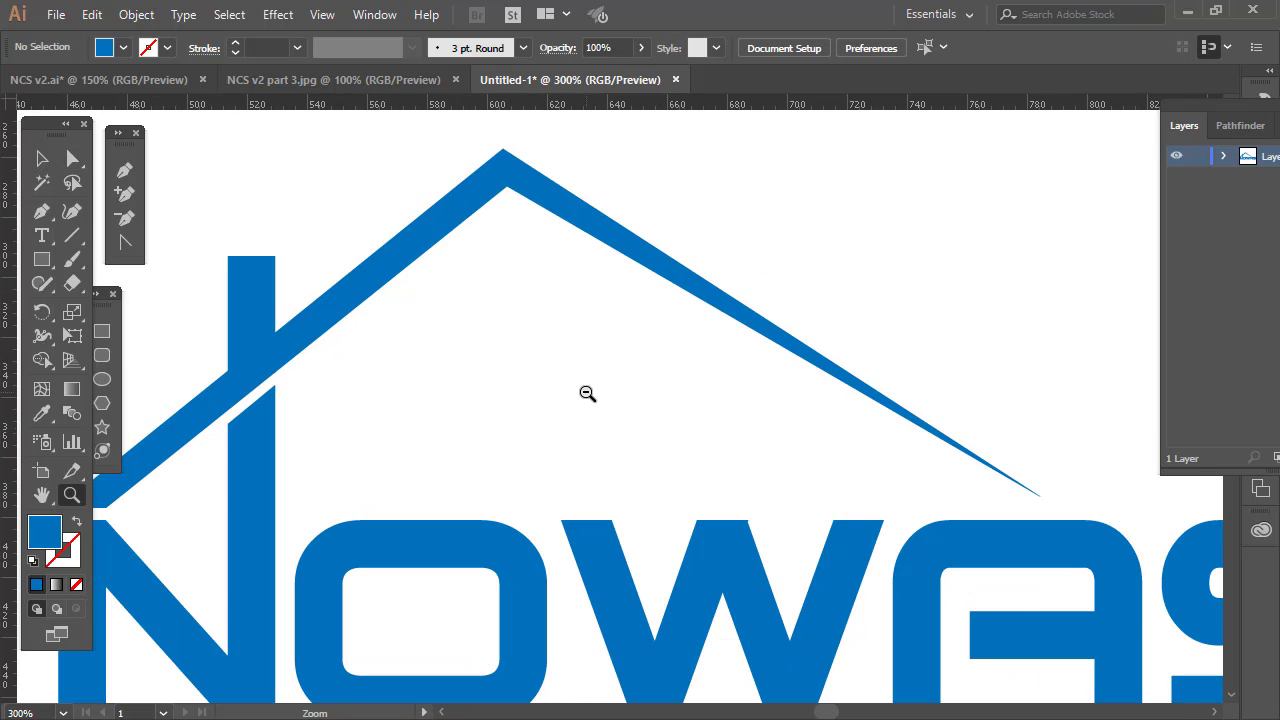
Undo the gap cut and corner reshaping on the N's extended stem.
left_click(586, 394, "alt")
left_click(735, 437)
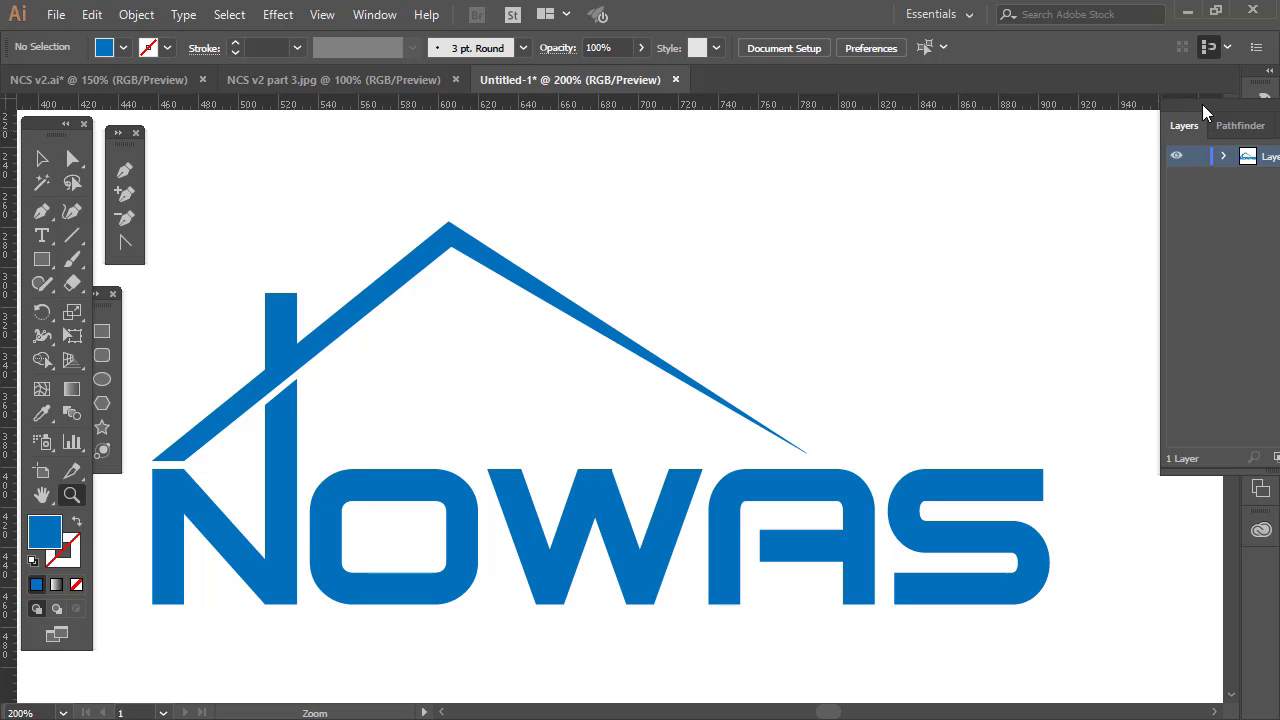
left_click_drag(1203, 113, 1025, 131)
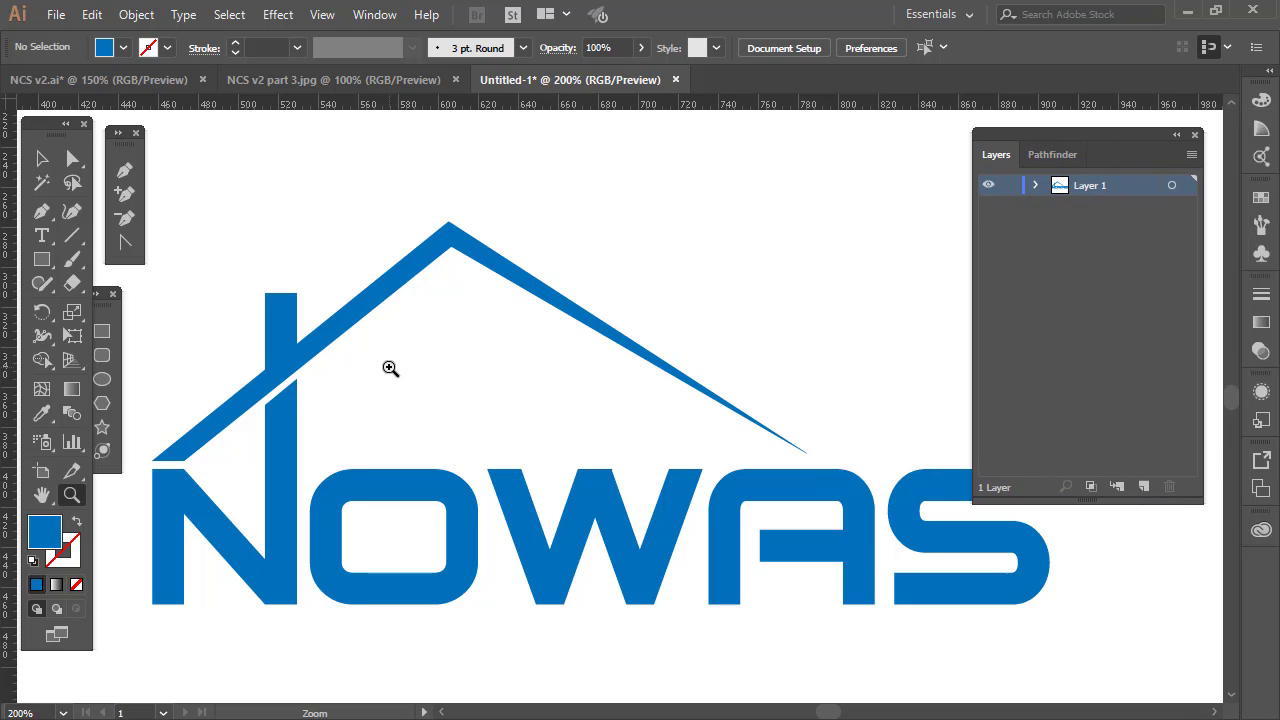
key("a")
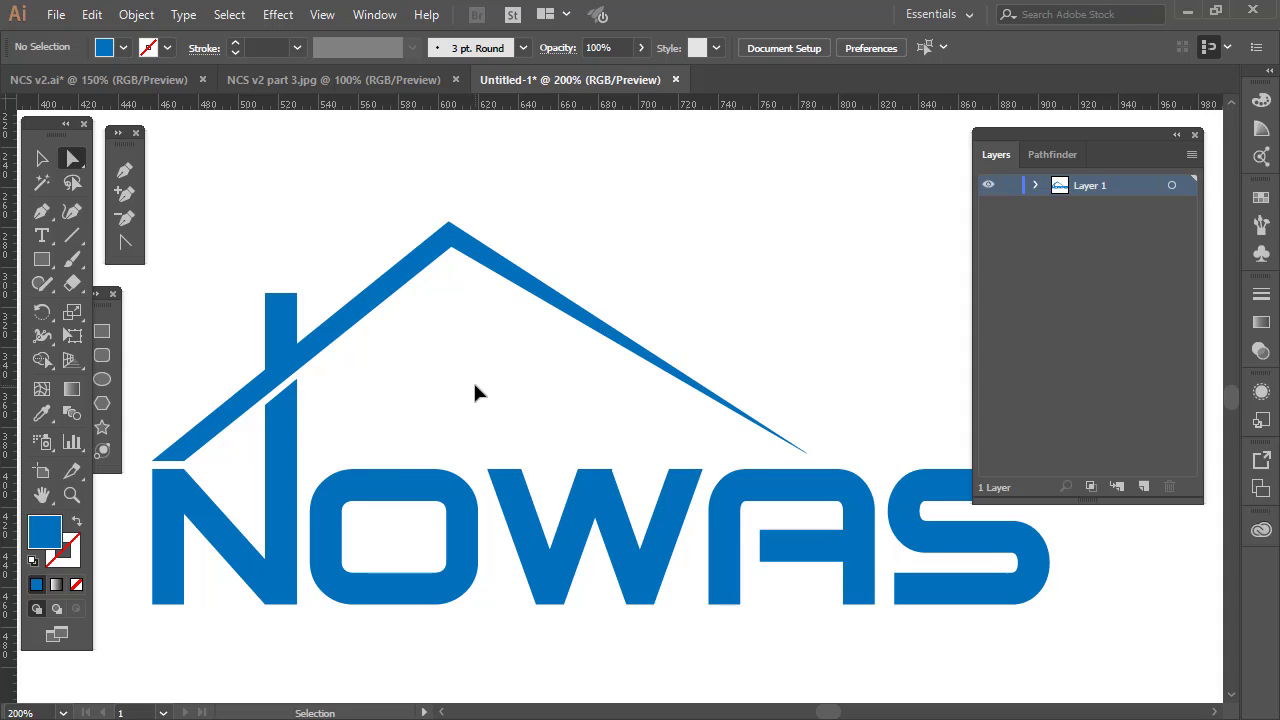
key("ctrl+z")
key("ctrl+z")
Split the N with its extended stem and the roof where they overlap, using the Pathfinder Divide operation.
left_click(282, 415)
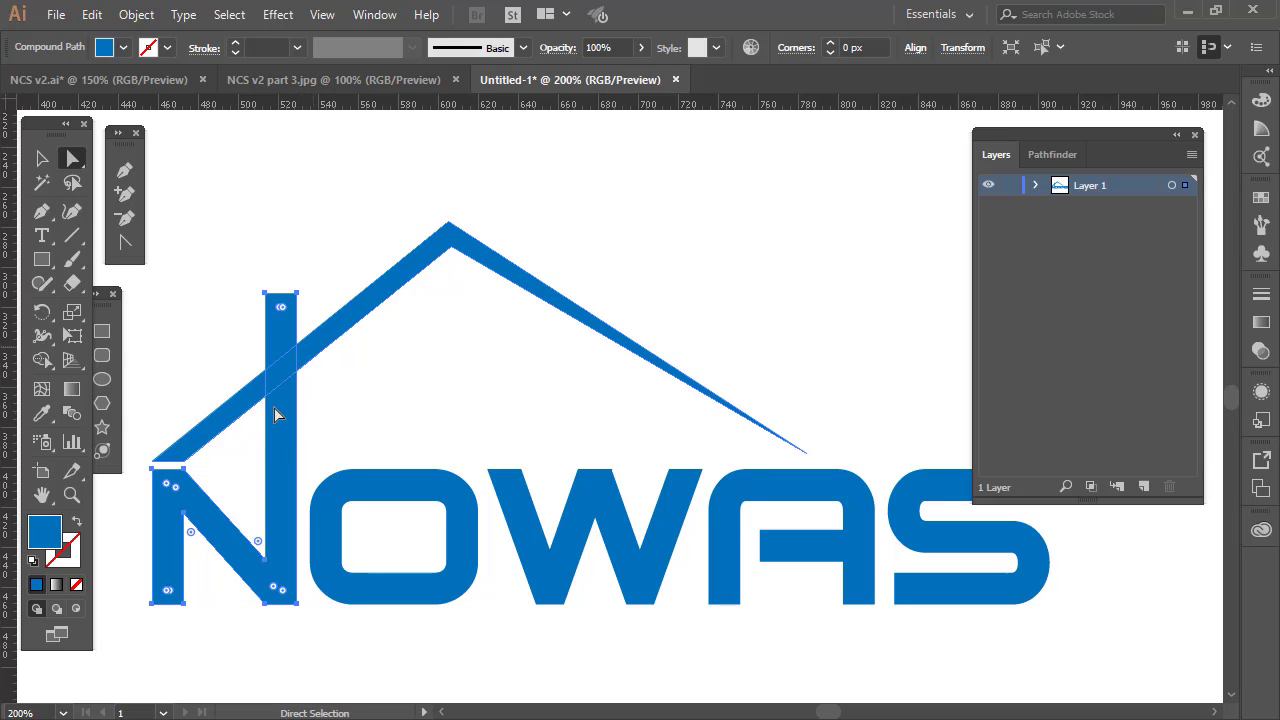
key("ctrl+shift+bracketright")
left_click(329, 339, "shift")
left_click(1050, 156)
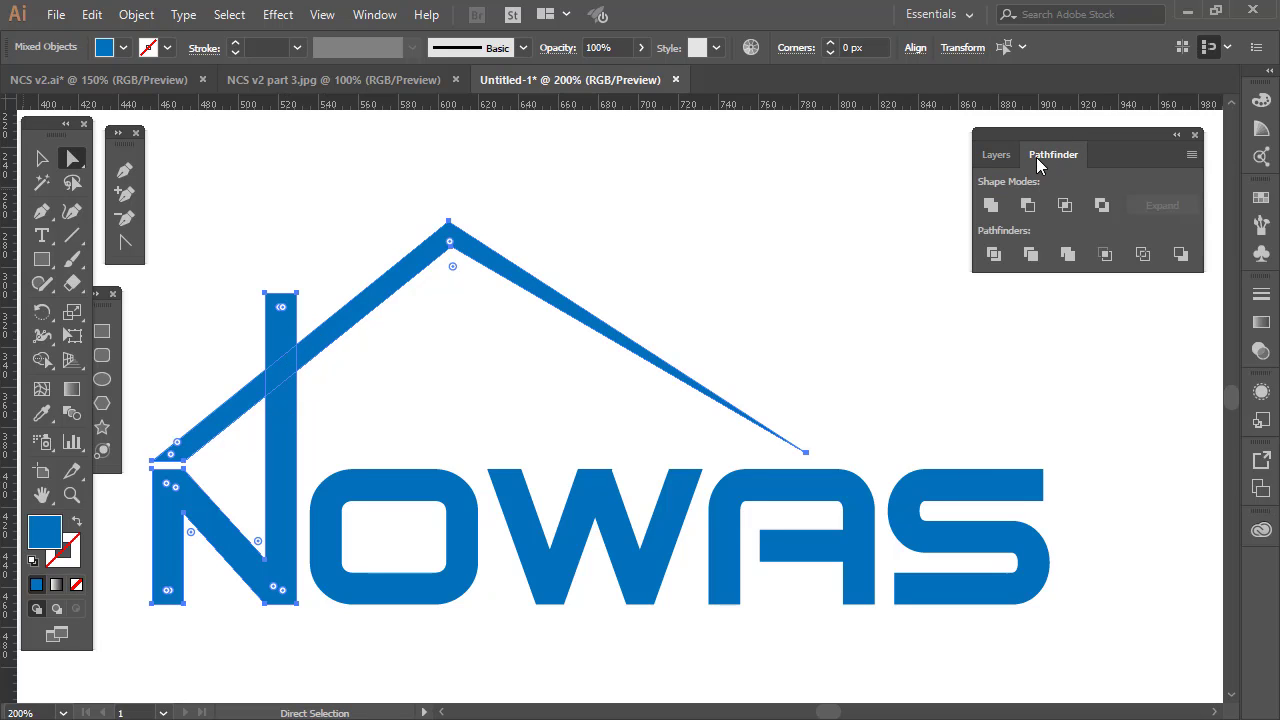
left_click(386, 18)
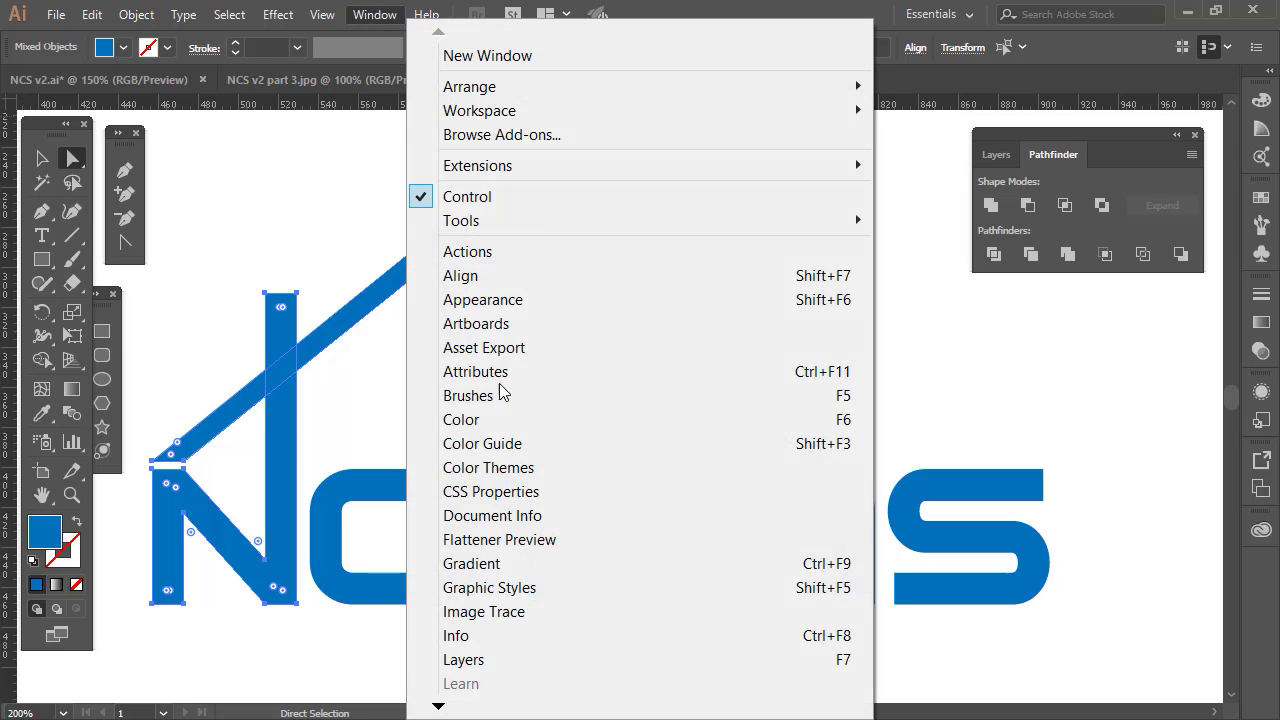
mouse_move(438, 706)
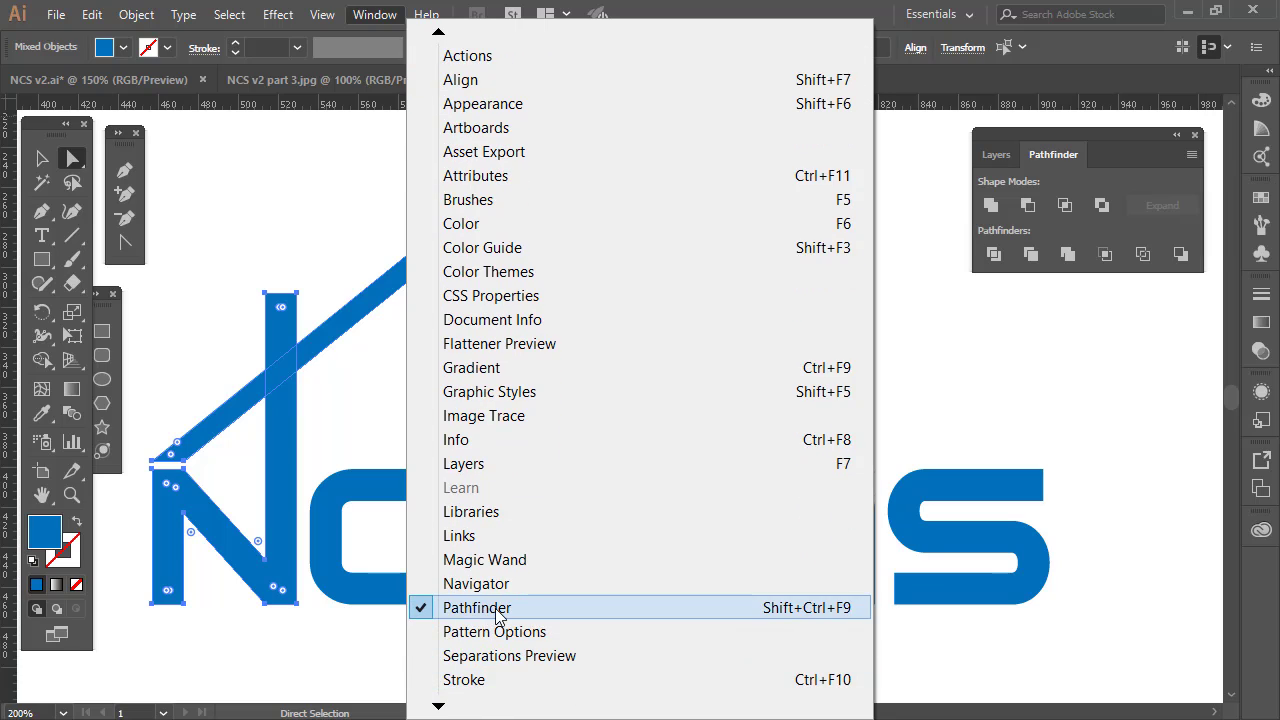
left_click(1120, 140)
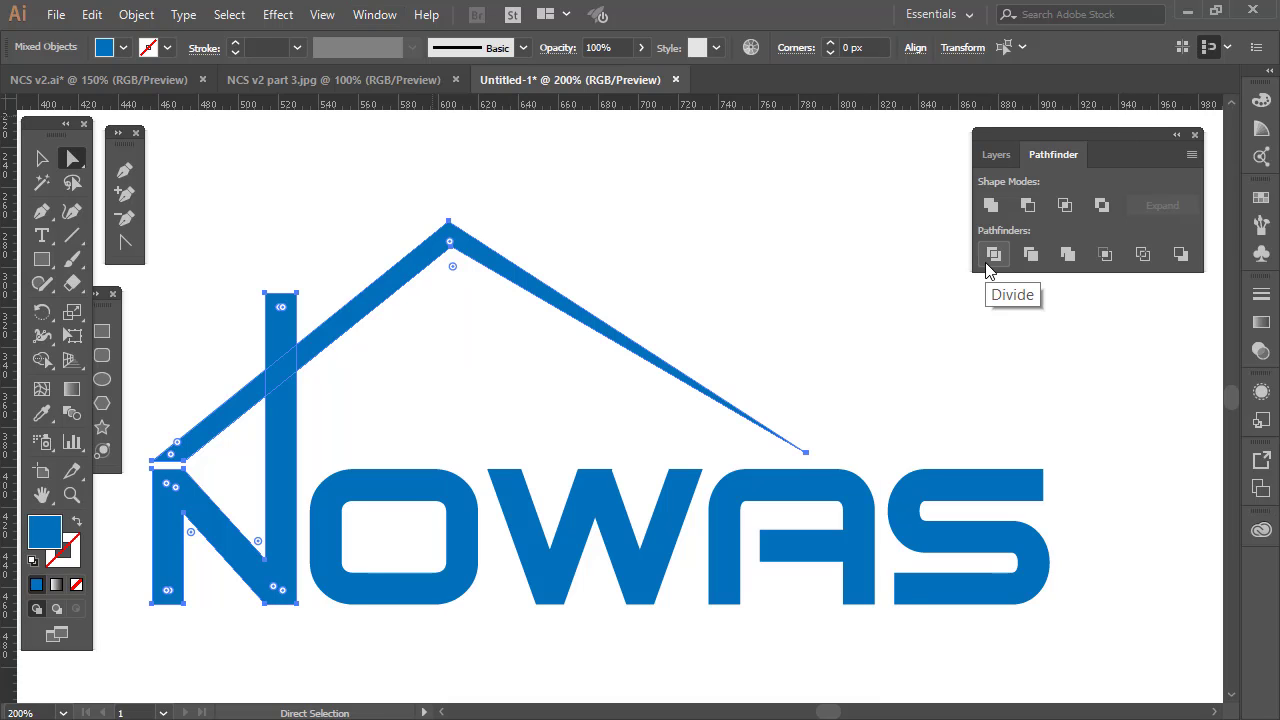
left_click(993, 255)
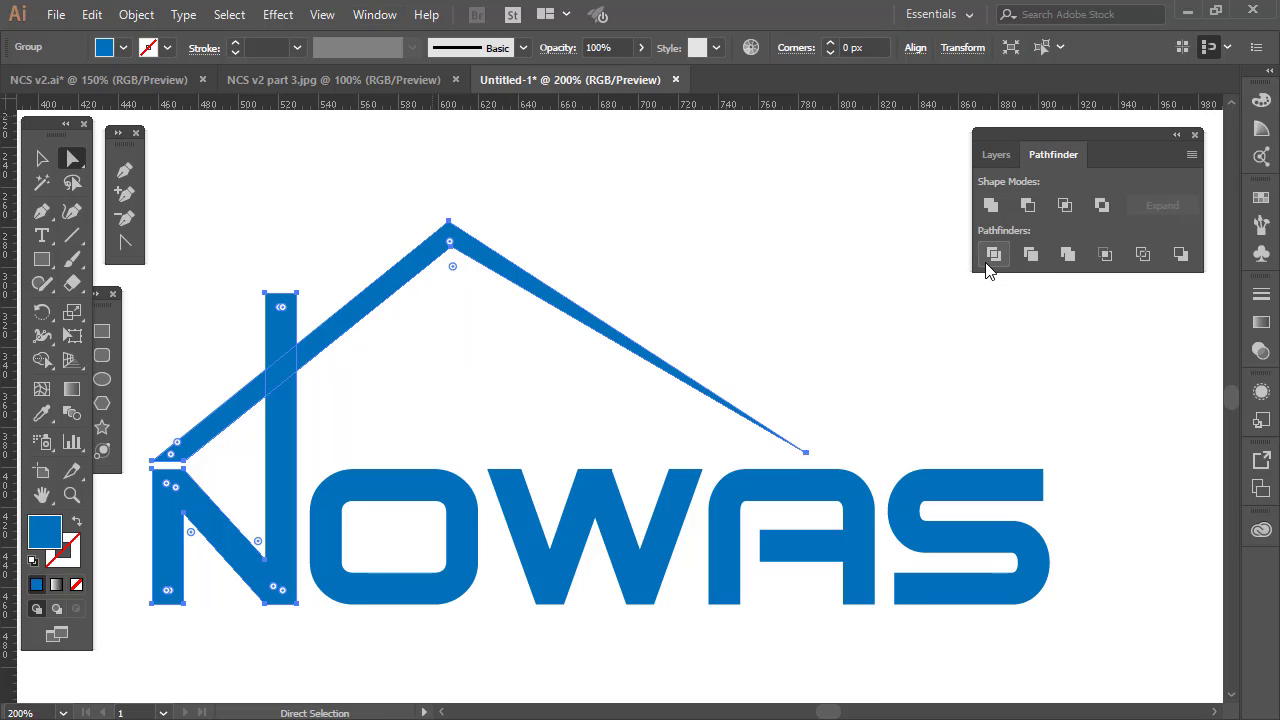
Lower the slanted top corners of the N's right stem to leave a narrow gap parallel to the roof's underside.
left_click(306, 420)
left_click(290, 408)
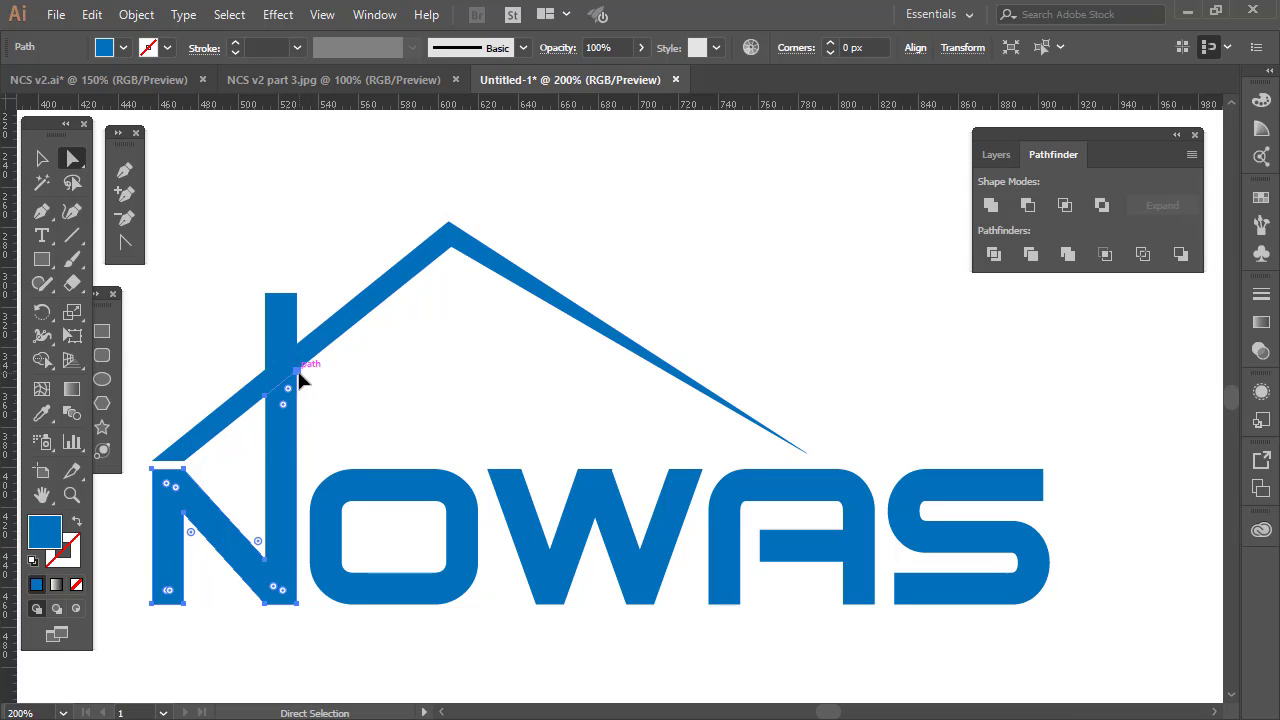
left_click(298, 372)
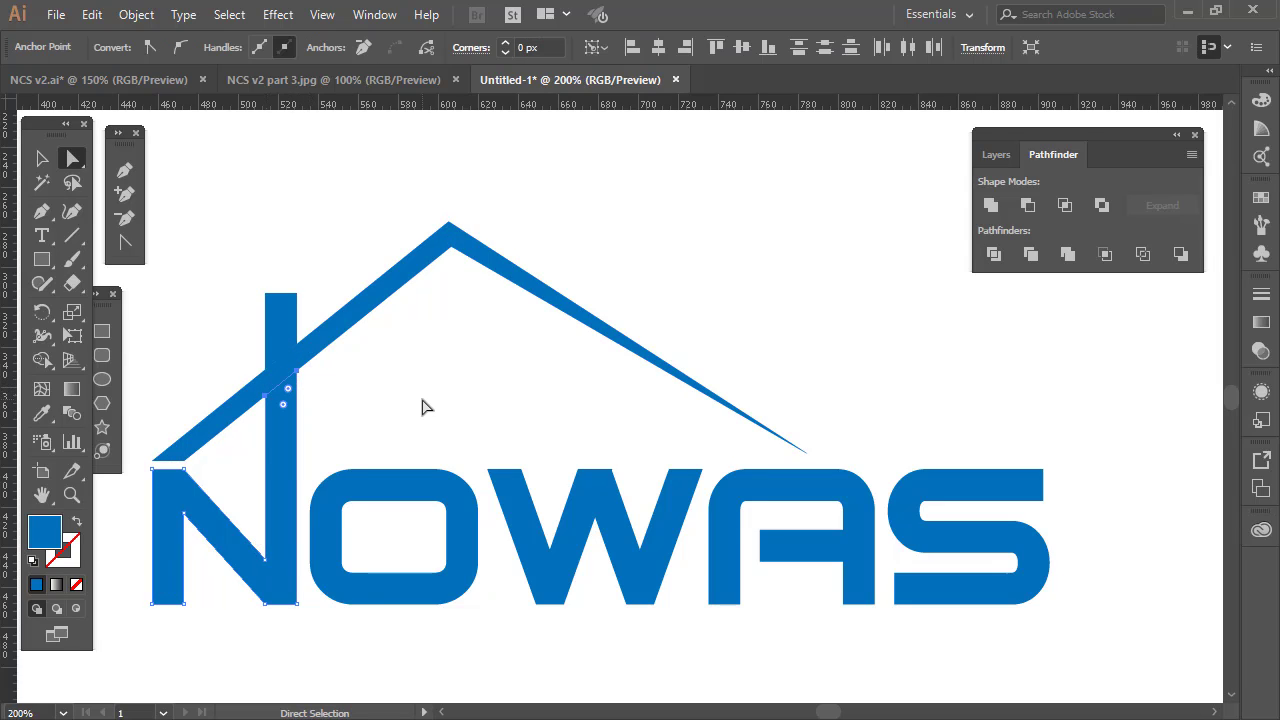
key("Down")
key("Down")
key("Down")
key("Down")
key("Down")
key("Down")
left_click(379, 397)
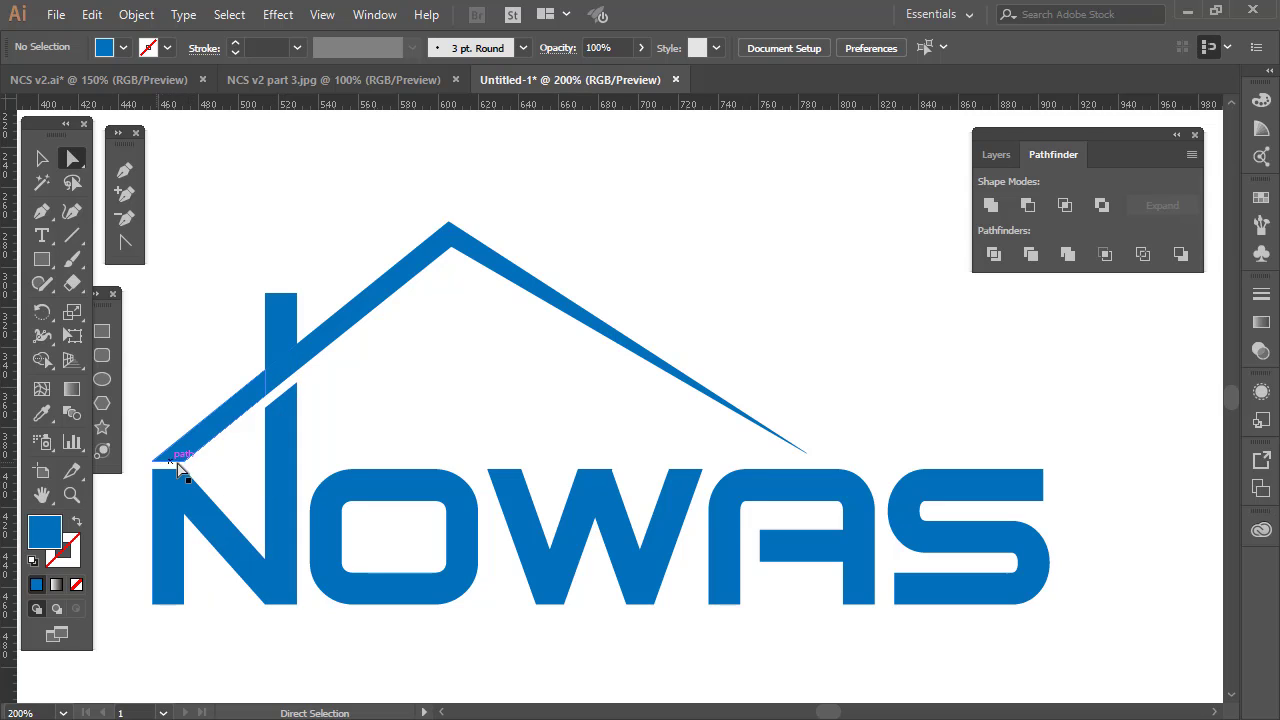
key("z")
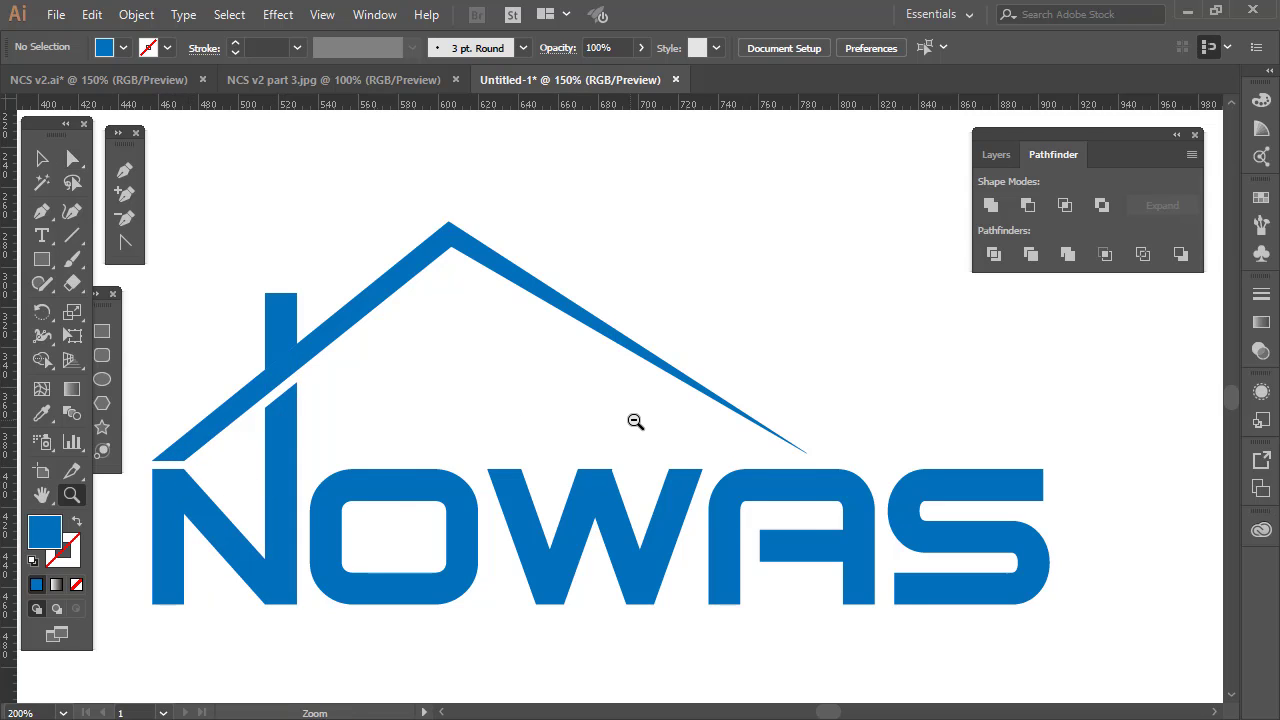
left_click(634, 420, "alt")
left_click(640, 418, "alt")
left_click(581, 400)
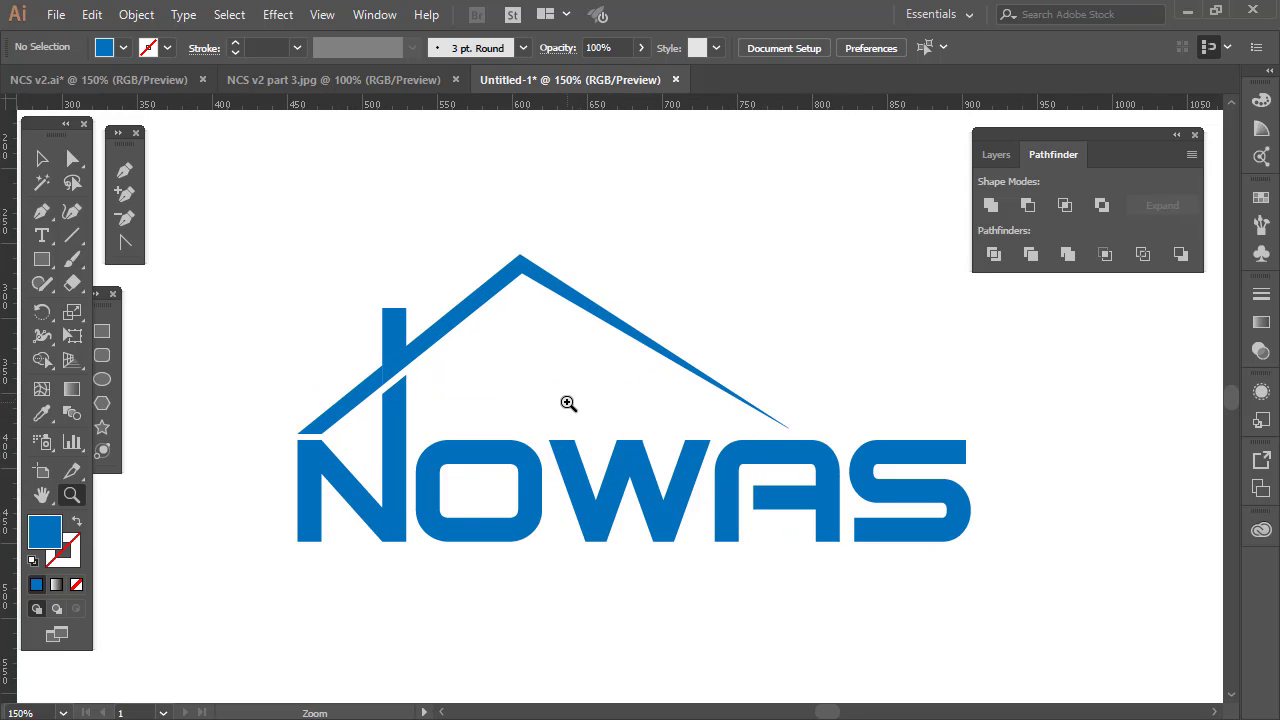
left_click(566, 403)
Unite the chimney piece, the overlap piece and the roof into a single shape with Pathfinder.
key("a")
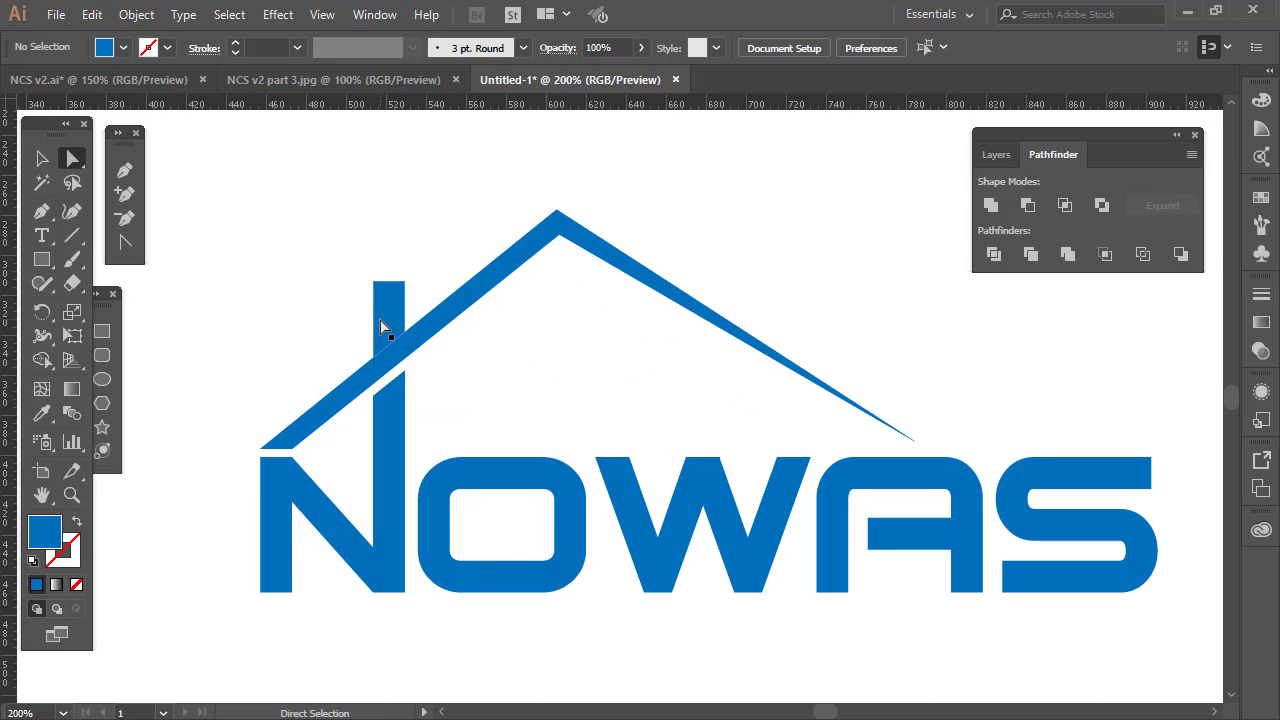
mouse_move(380, 323)
left_mouse_down()
mouse_move(380, 276)
mouse_move(379, 321)
left_mouse_up()
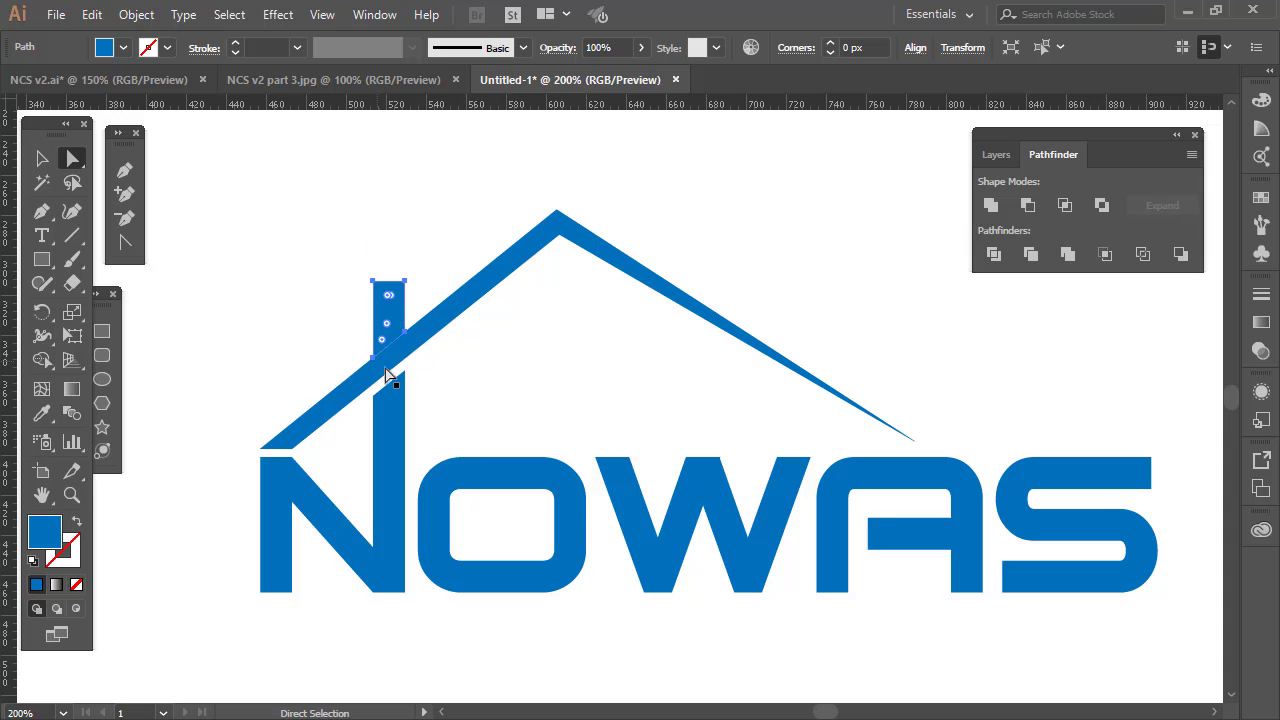
key("z")
left_click(491, 366)
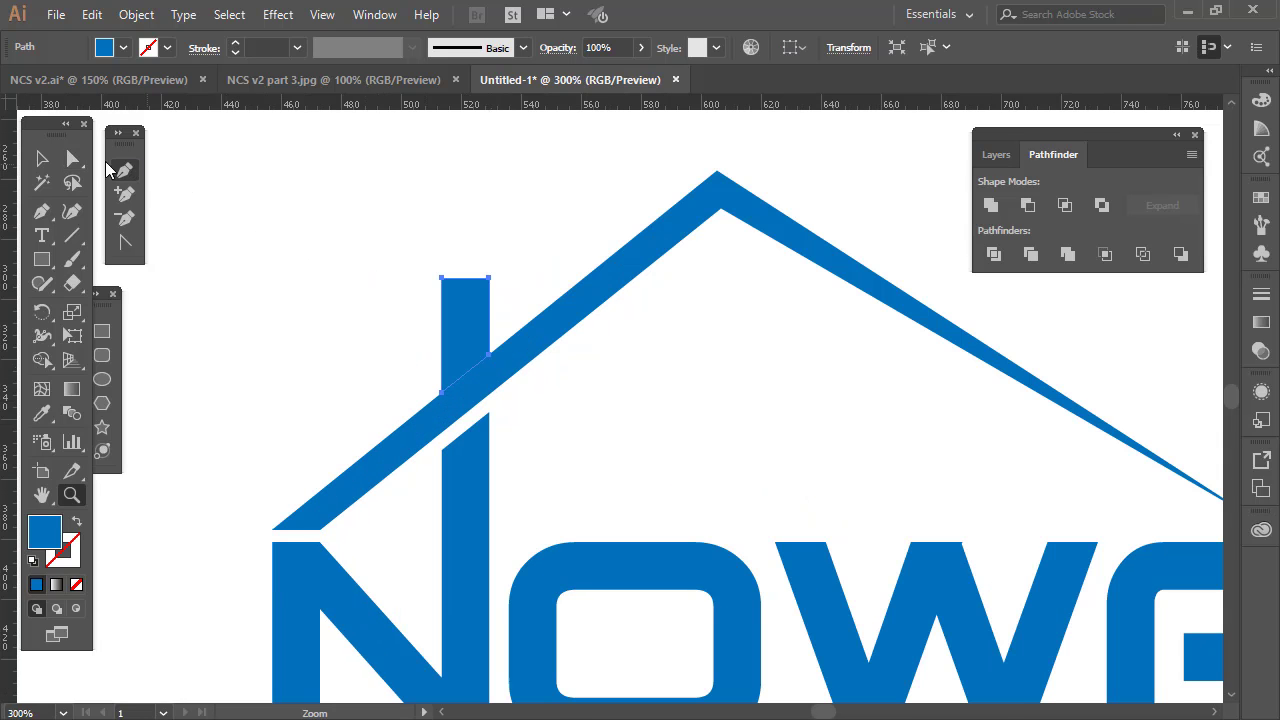
left_click(72, 158)
left_click_drag(453, 289, 486, 320)
key("ctrl+z")
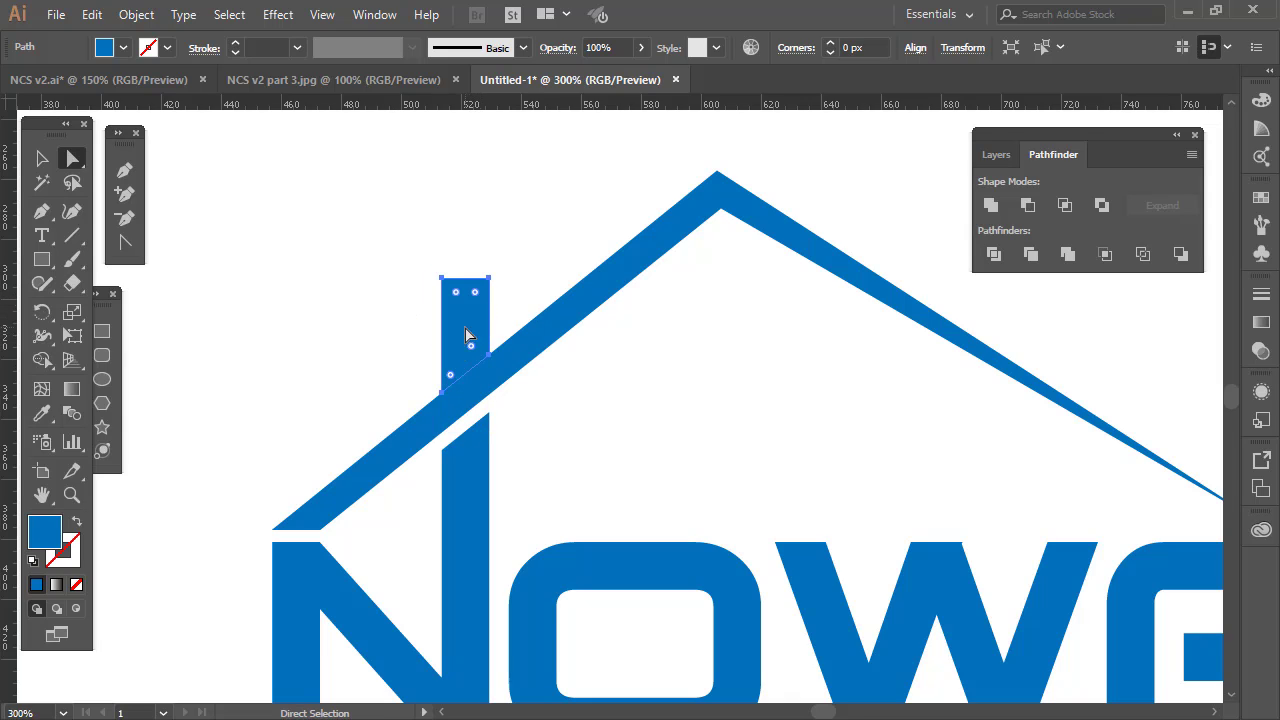
left_click(526, 357, "shift")
left_click(414, 450, "shift")
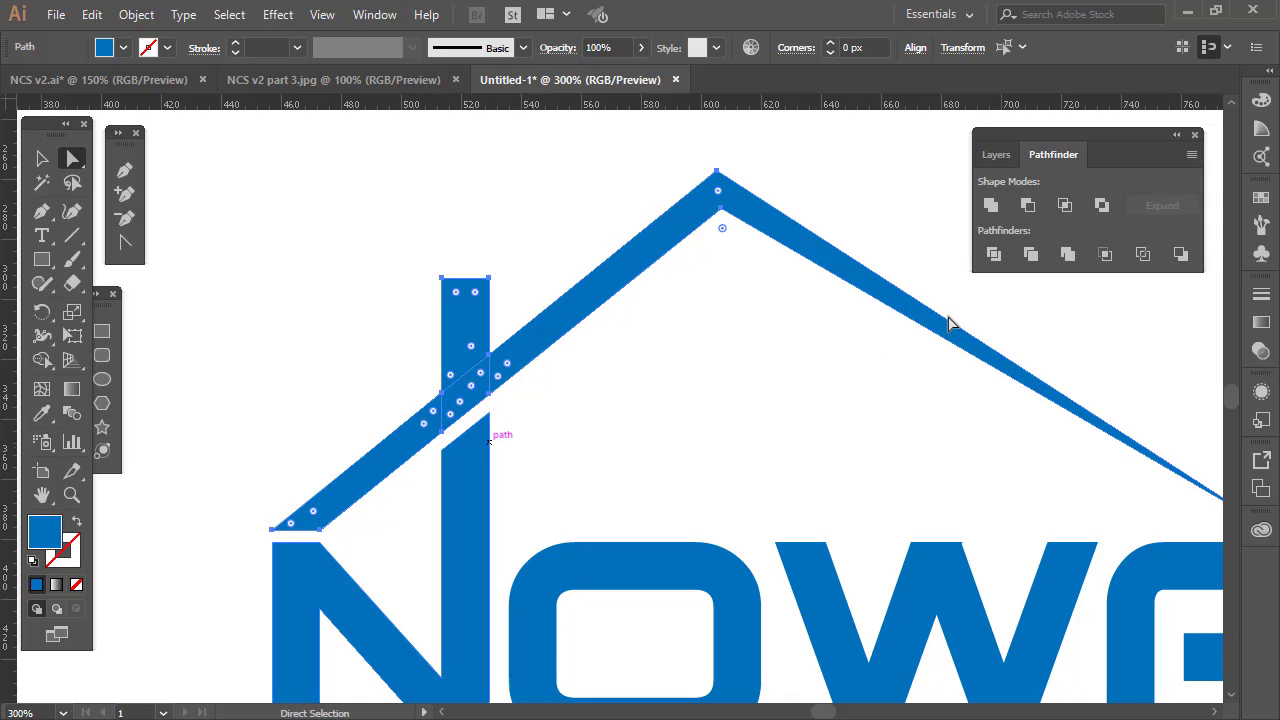
left_click(989, 205)
key("z")
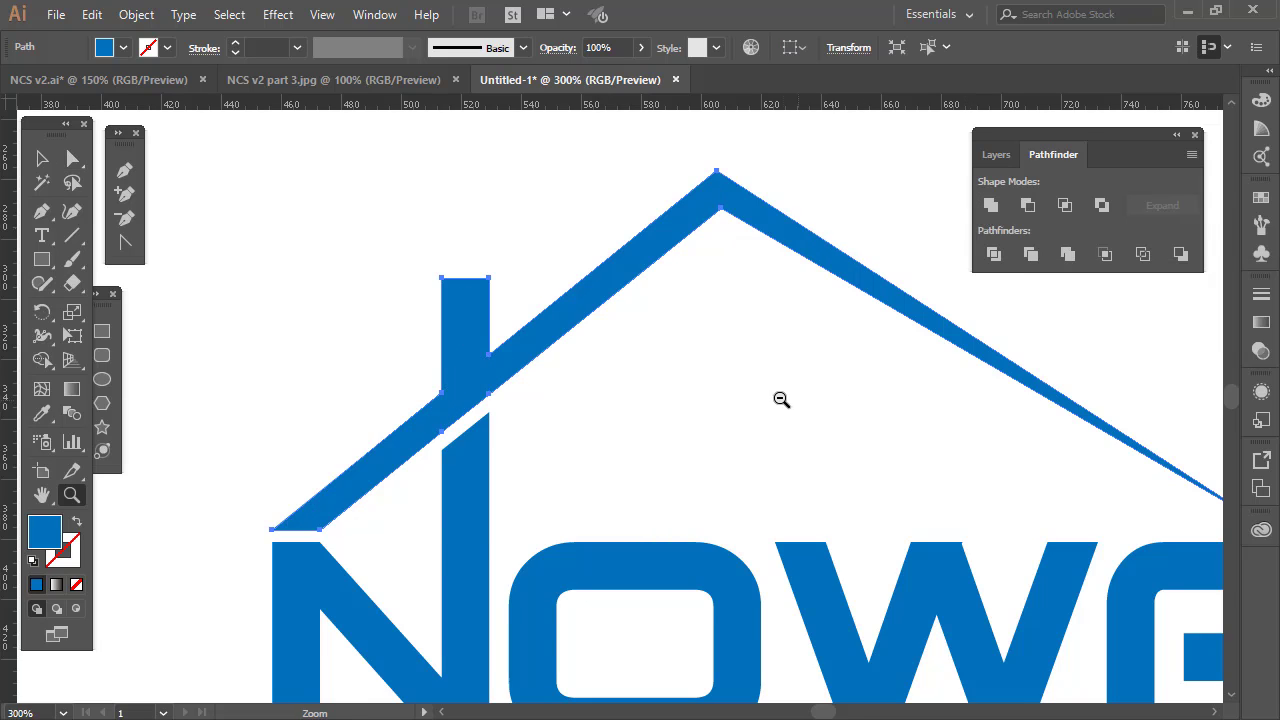
left_click(780, 396, "alt")
left_click(76, 160)
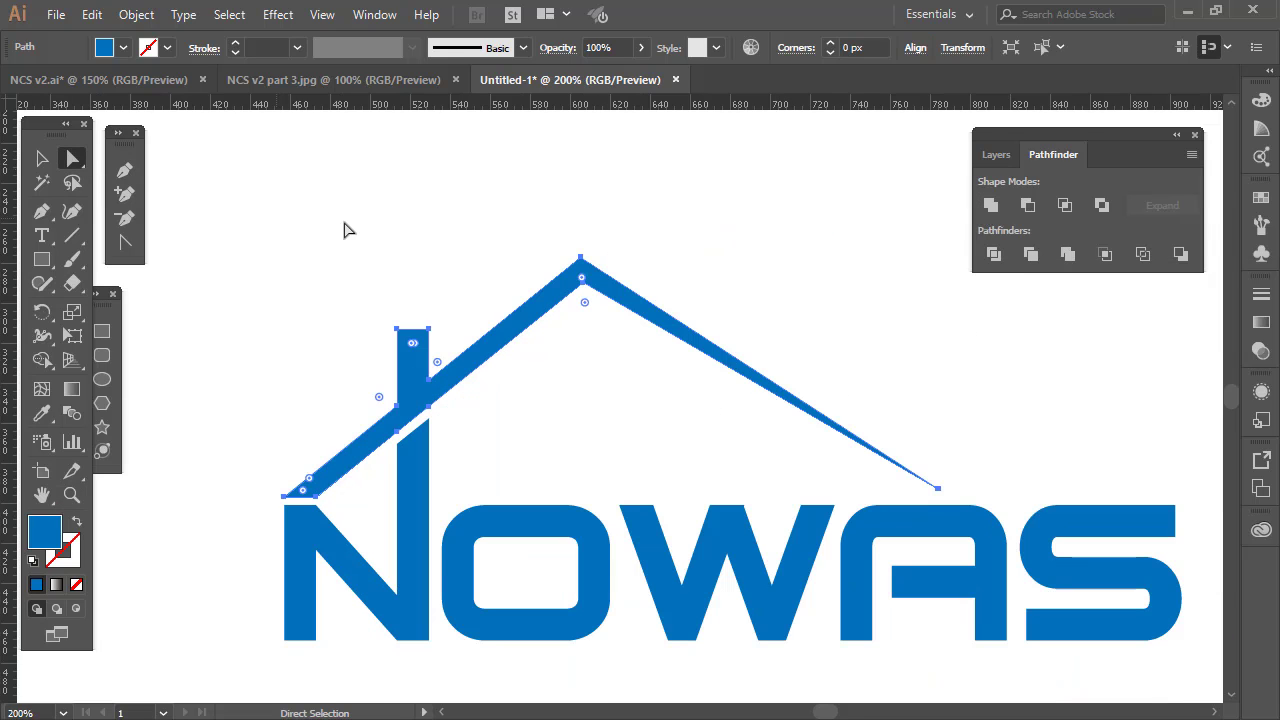
left_click(524, 419)
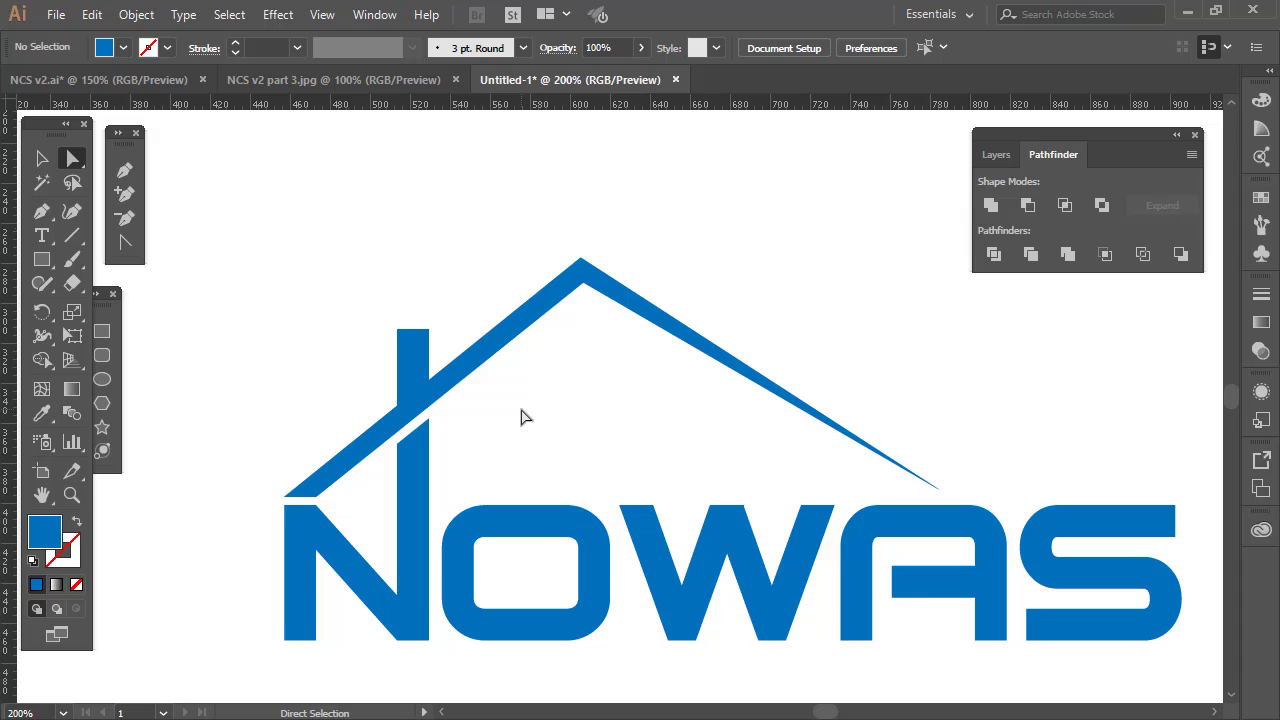
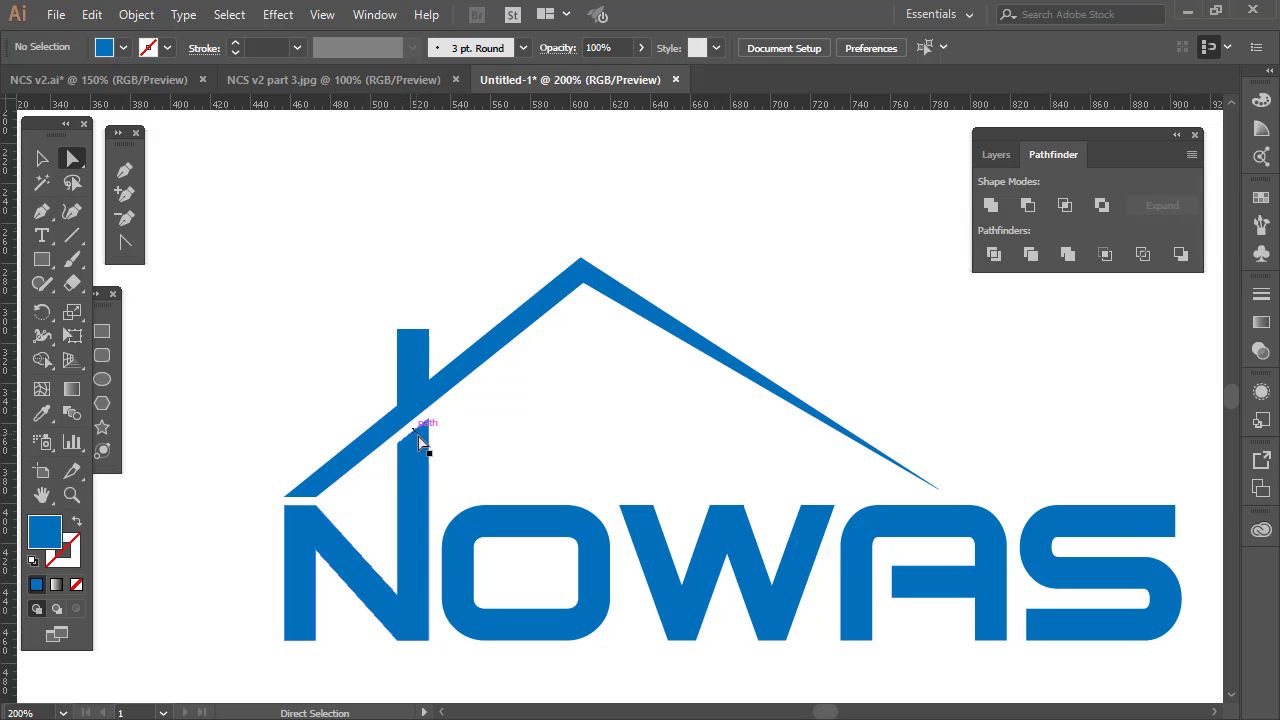
Draw a small blue square inside the house under the roof, between the chimney and the peak.
key("z")
left_click(708, 459, "alt")
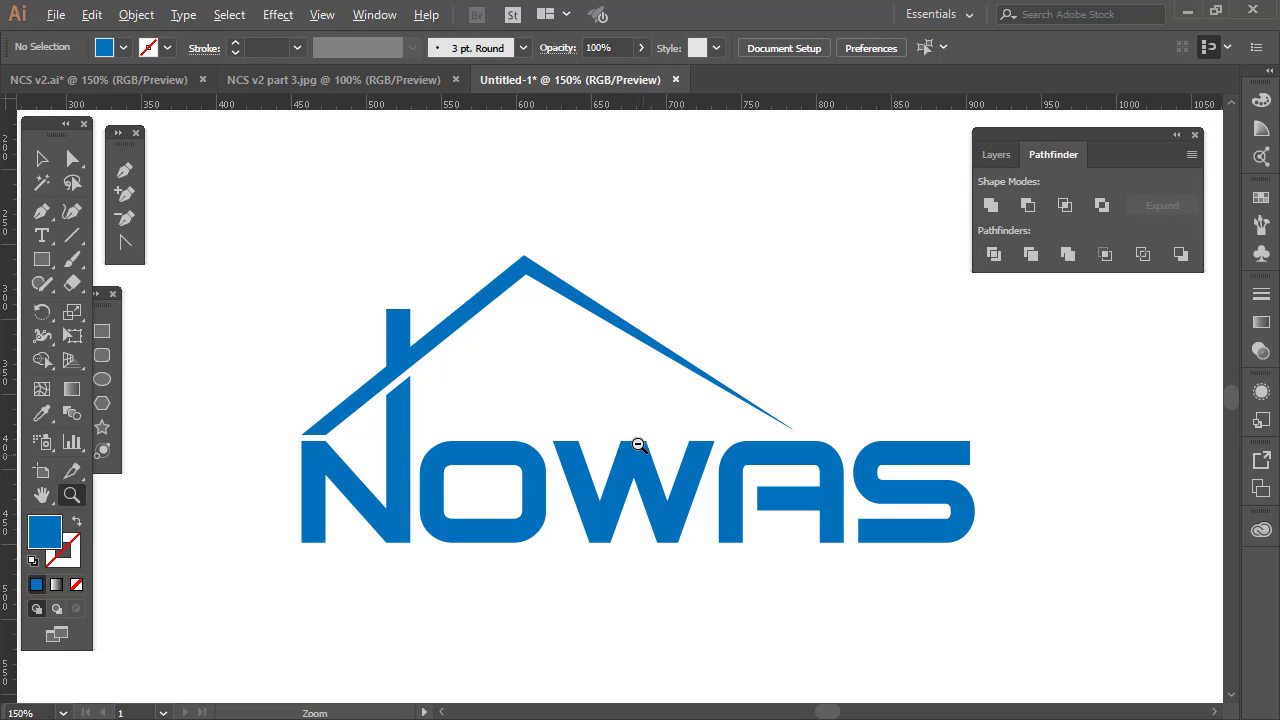
left_click(592, 408)
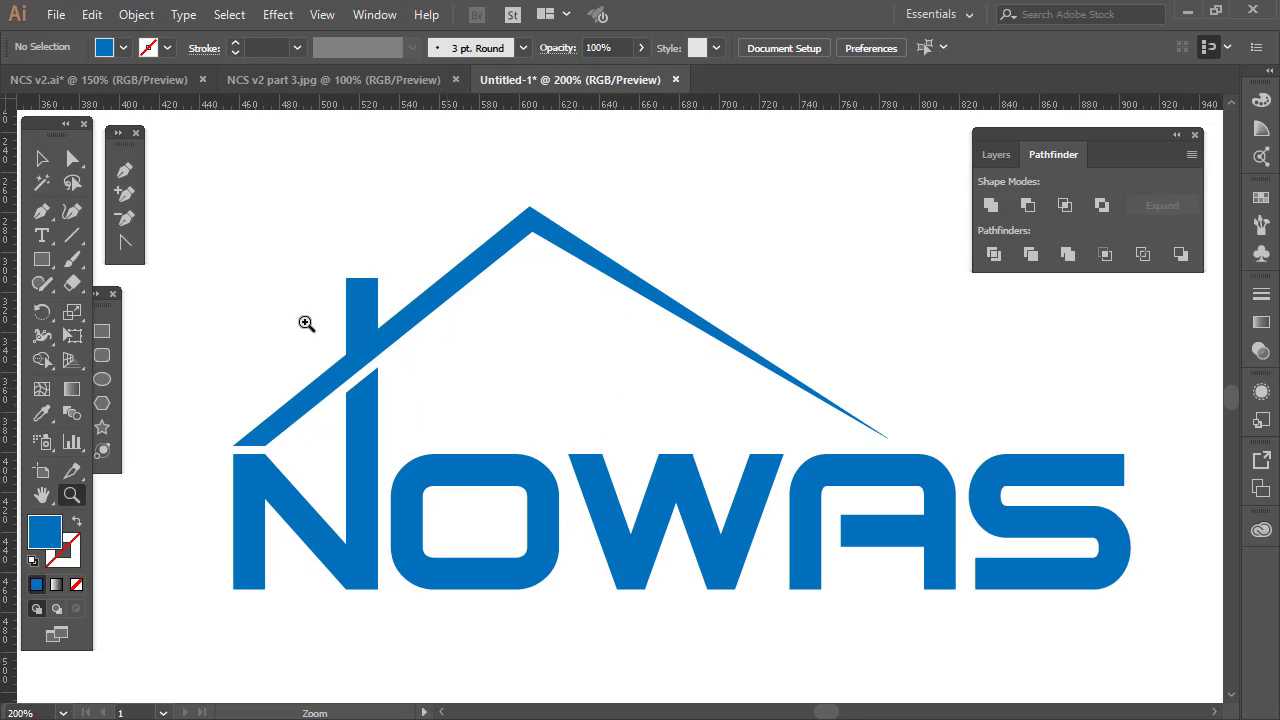
left_click(44, 261)
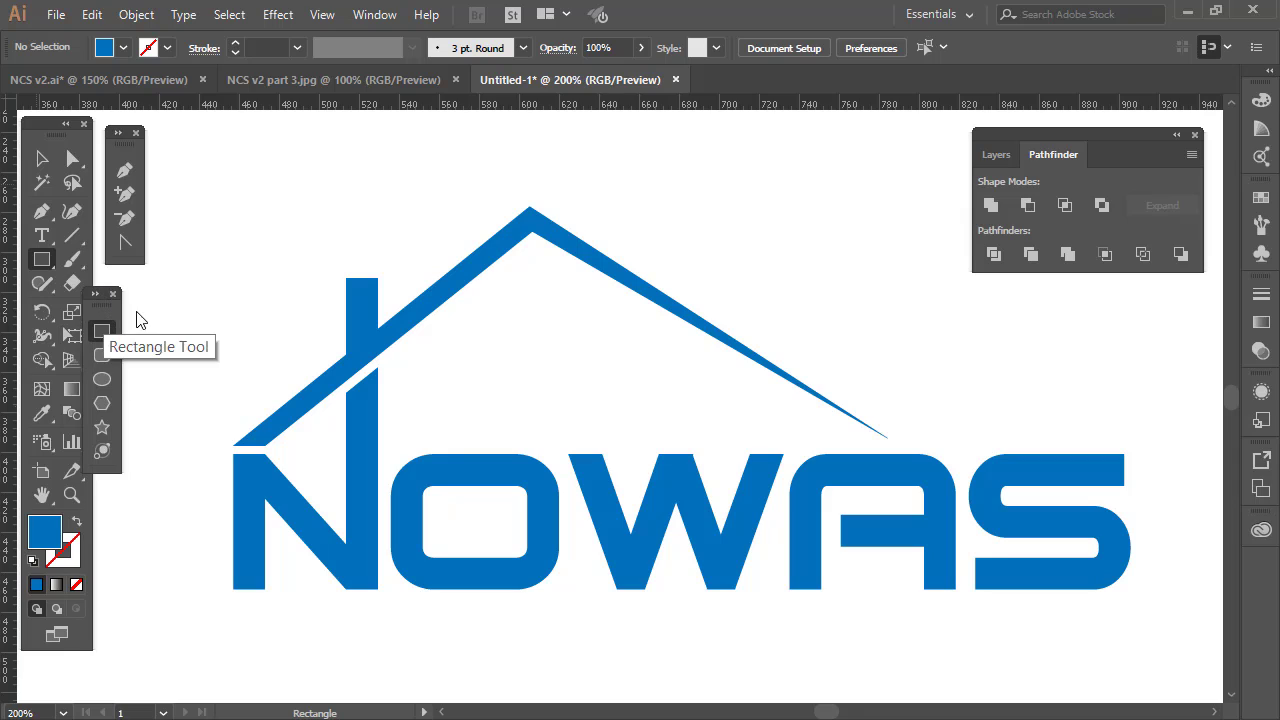
left_click_drag(116, 310, 156, 298)
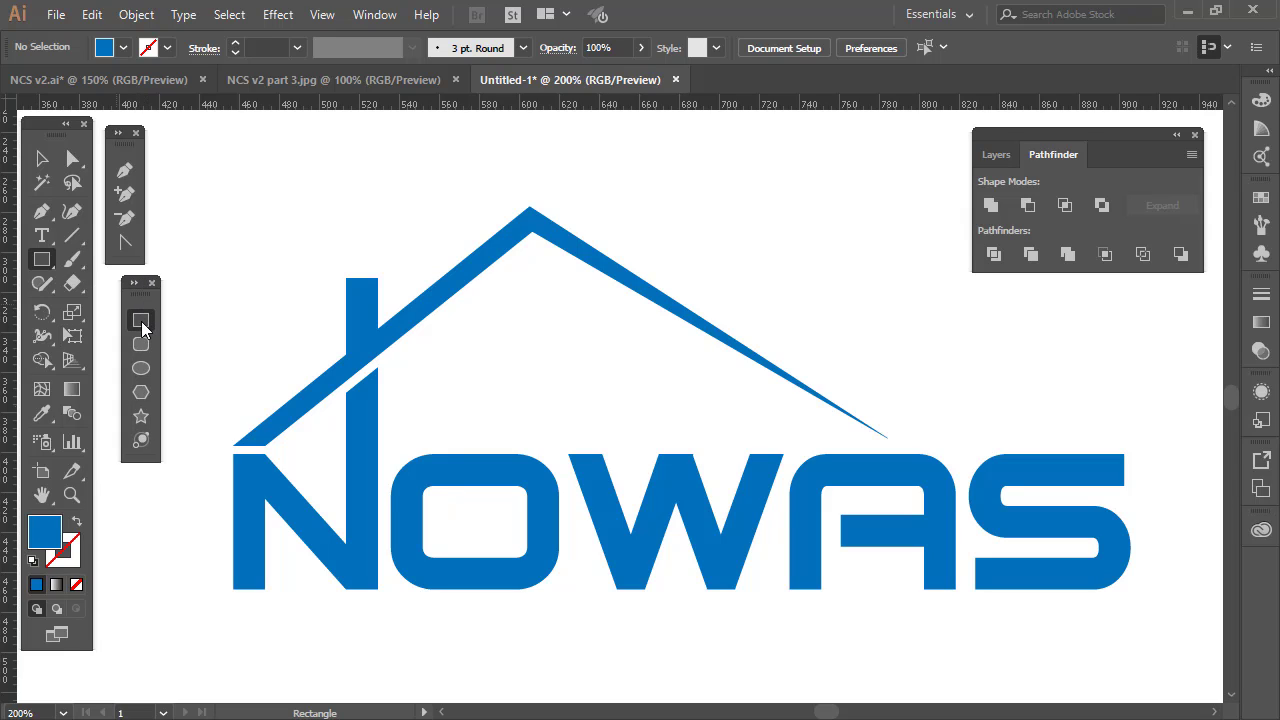
left_click(140, 322)
left_click_drag(482, 330, 506, 352)
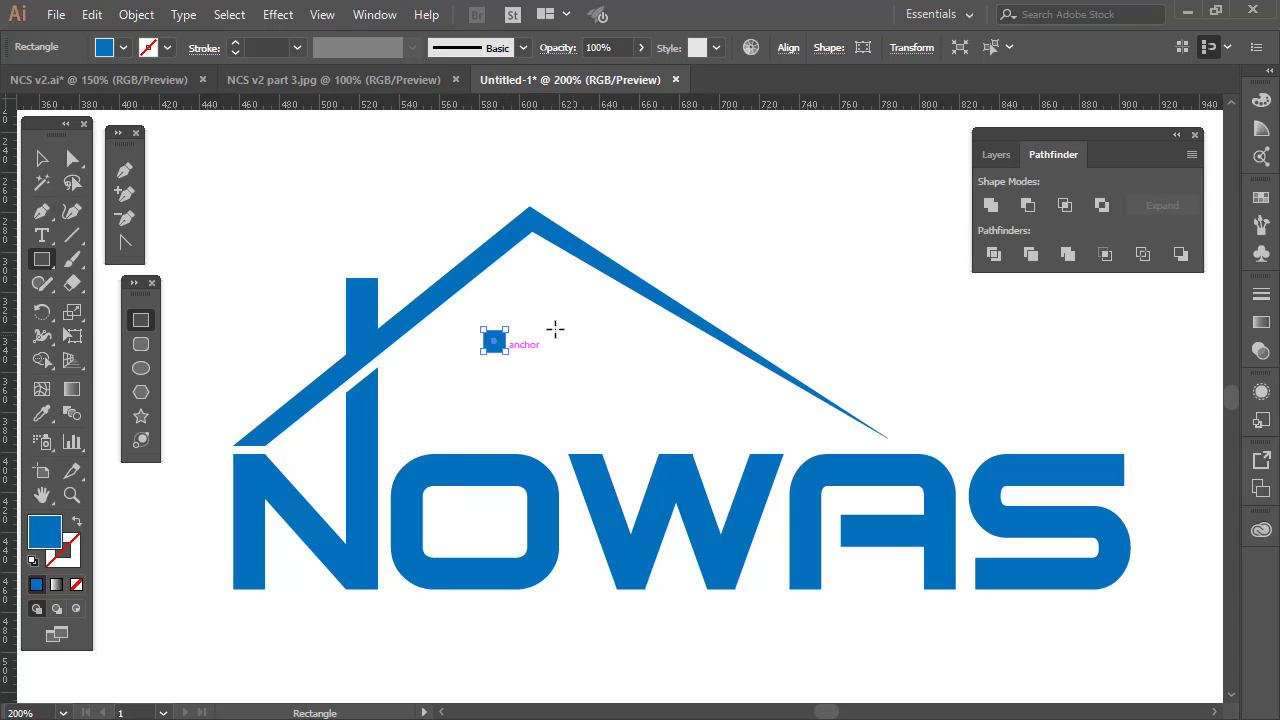
Duplicate the small square sideways and copy the pair below it, with narrow gaps, to form a four-pane window.
left_click(41, 158)
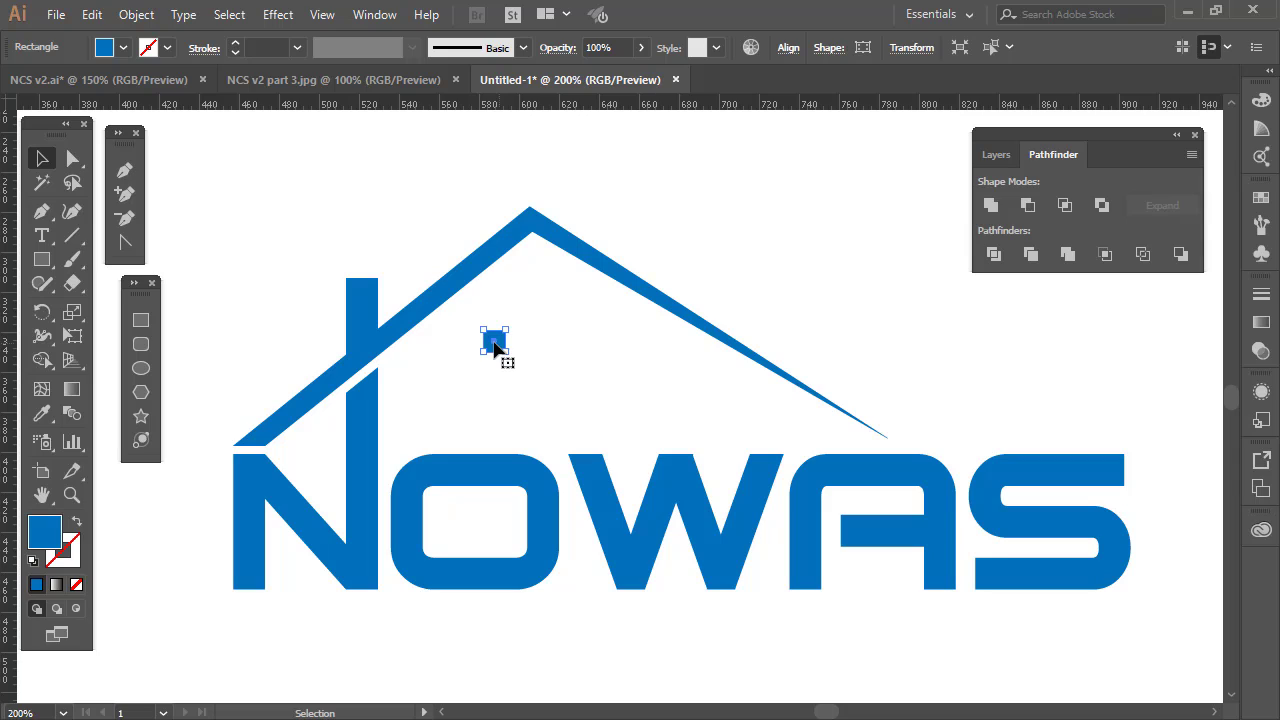
left_click_drag(494, 345, 554, 328)
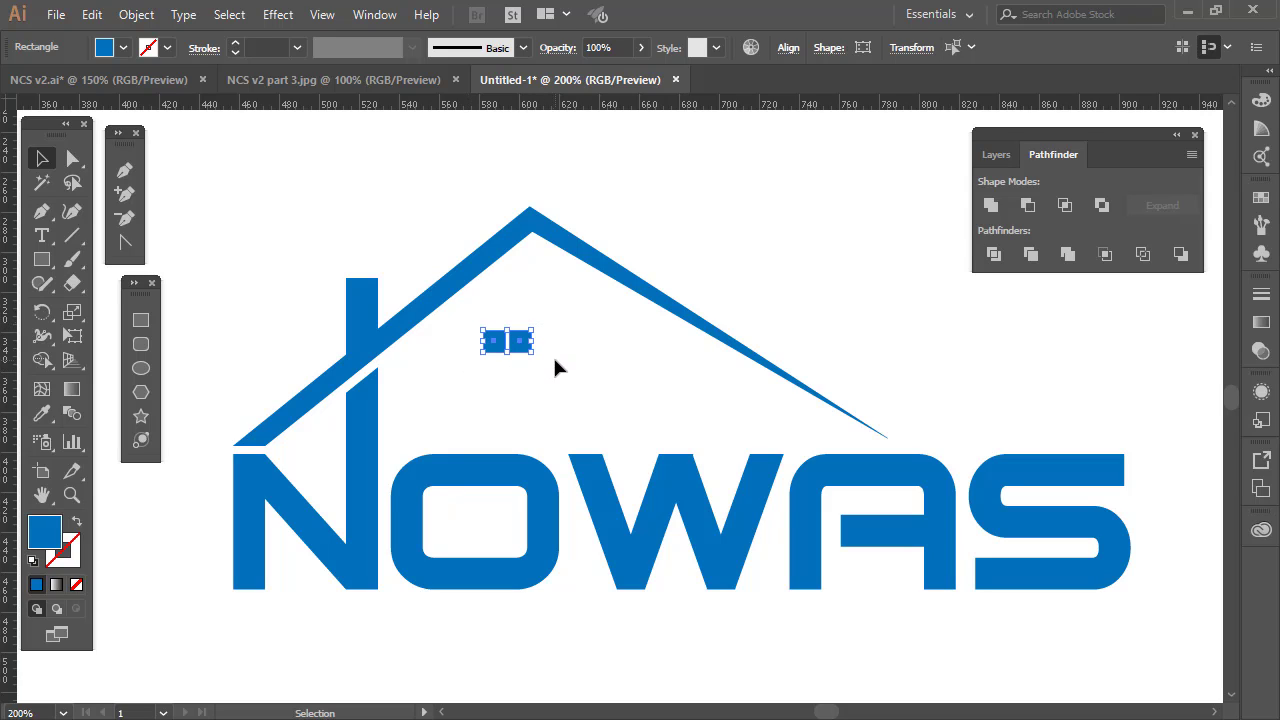
left_click_drag(505, 355, 506, 373)
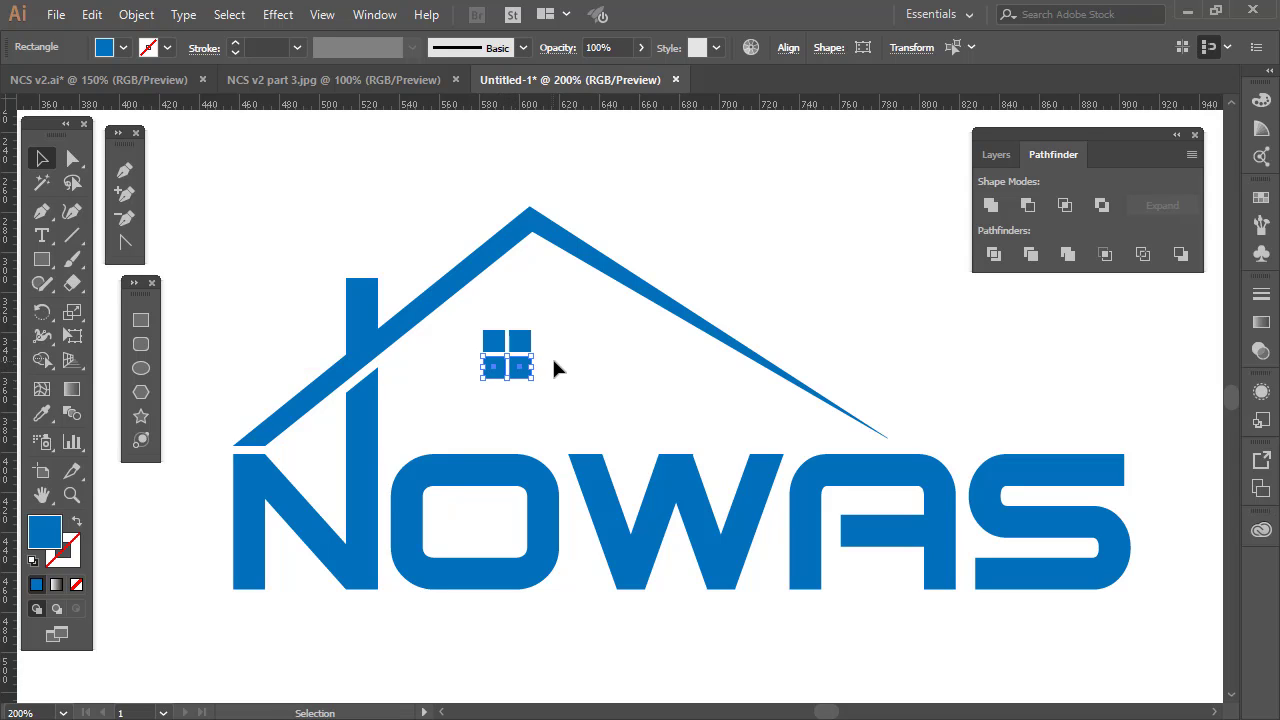
left_click(556, 383)
Try to unite the four window squares with Pathfinder.
left_click_drag(474, 320, 546, 384)
left_click(516, 370)
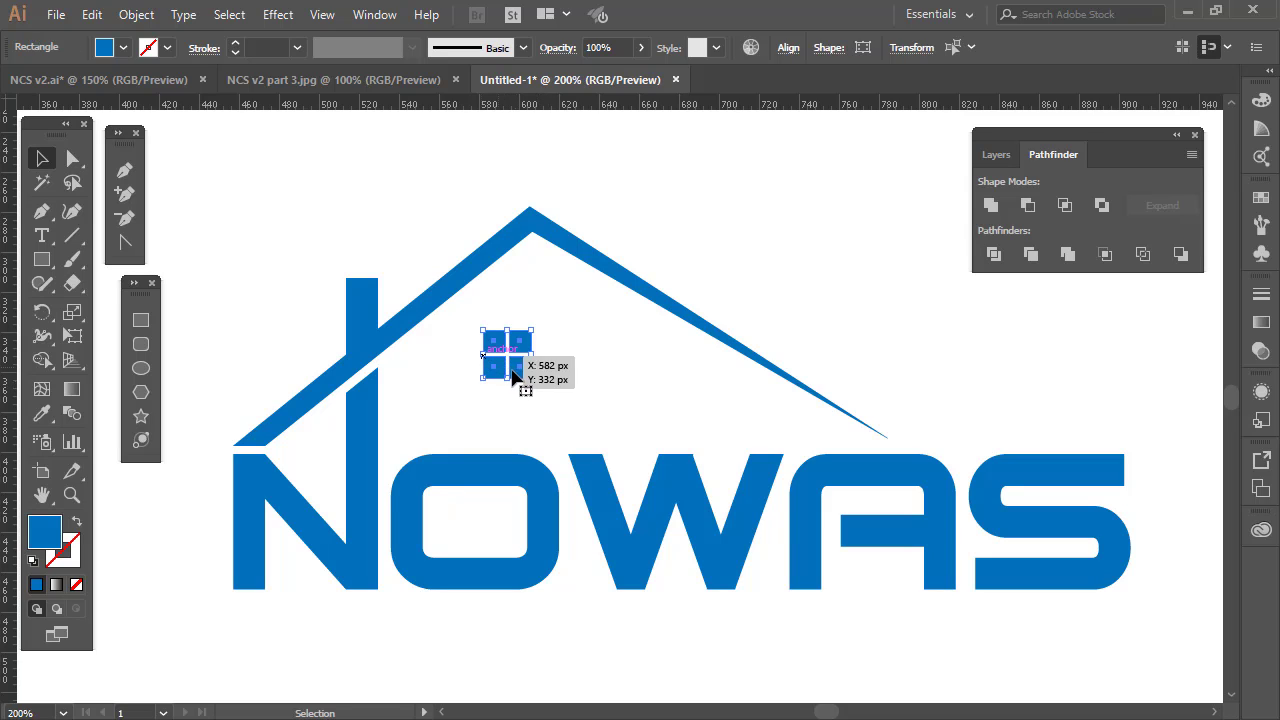
left_click_drag(475, 320, 477, 389)
key("ctrl+z")
left_click(544, 337)
key("ctrl+z")
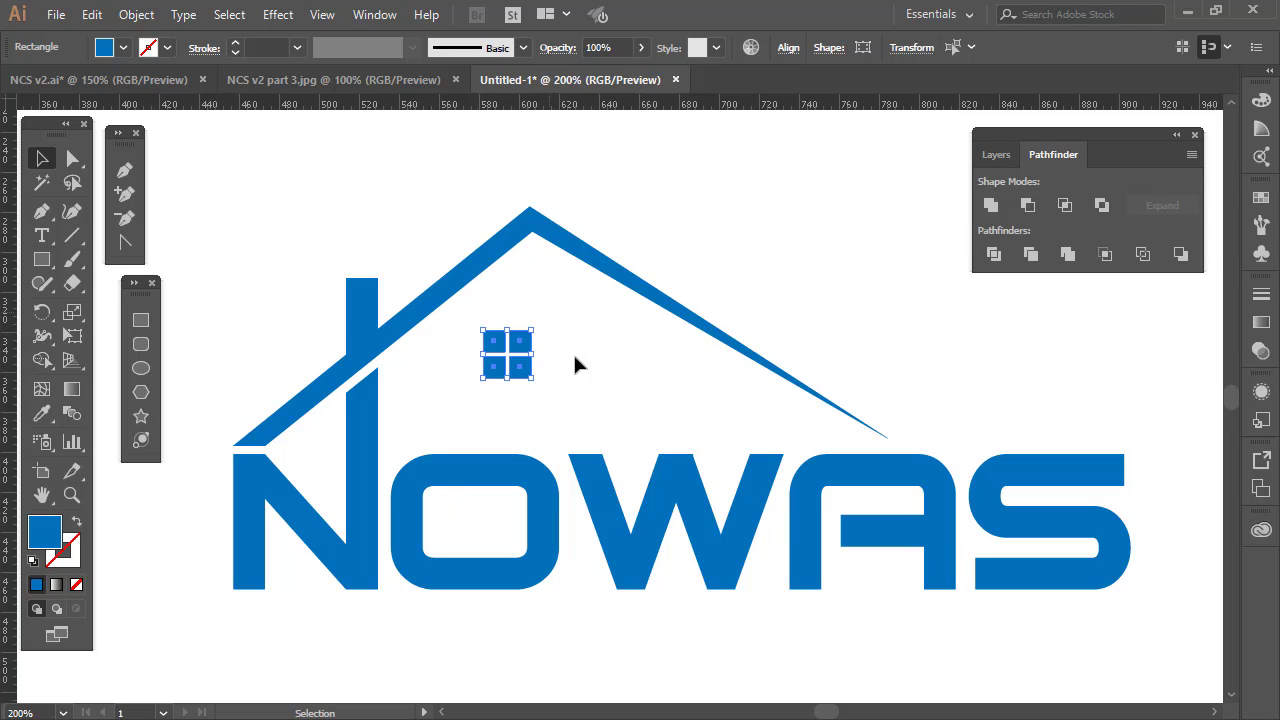
left_click(990, 205)
left_click(590, 407)
key("ctrl+z")
key("ctrl+z")
key("ctrl+z")
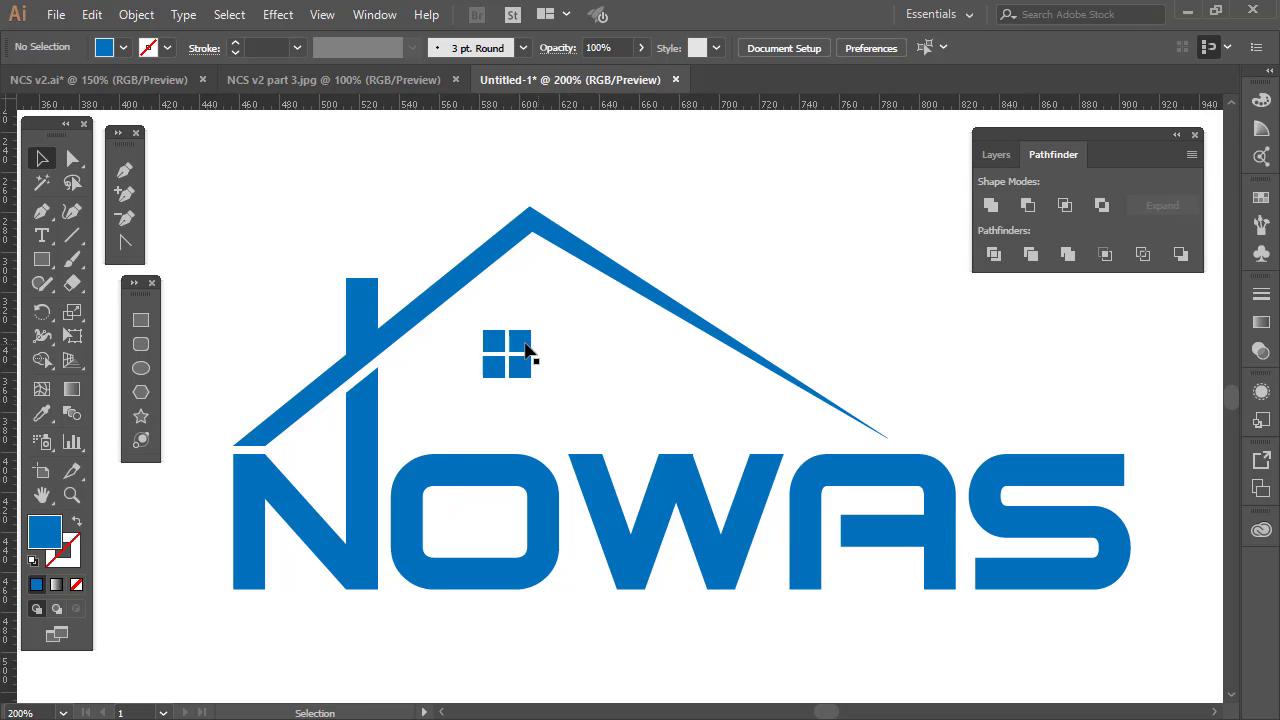
Select the four window squares and group them into one object.
left_click(533, 337)
left_click_drag(563, 320, 478, 385)
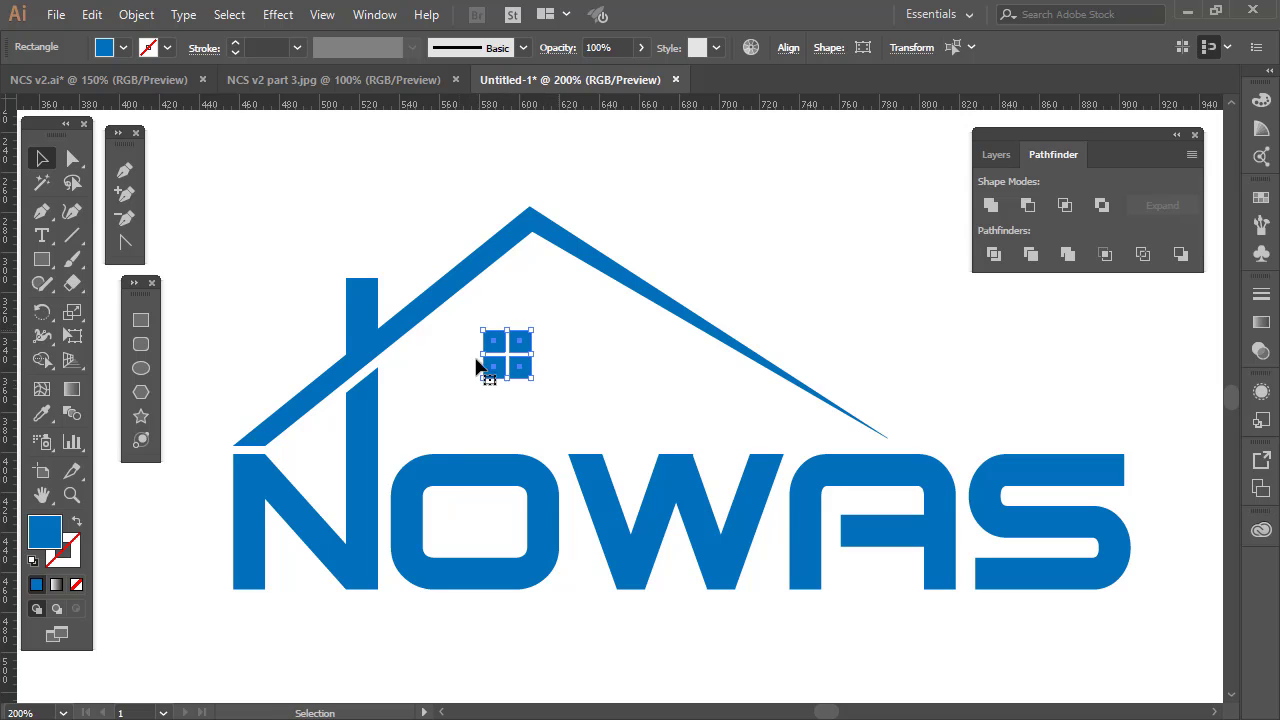
right_click(503, 350)
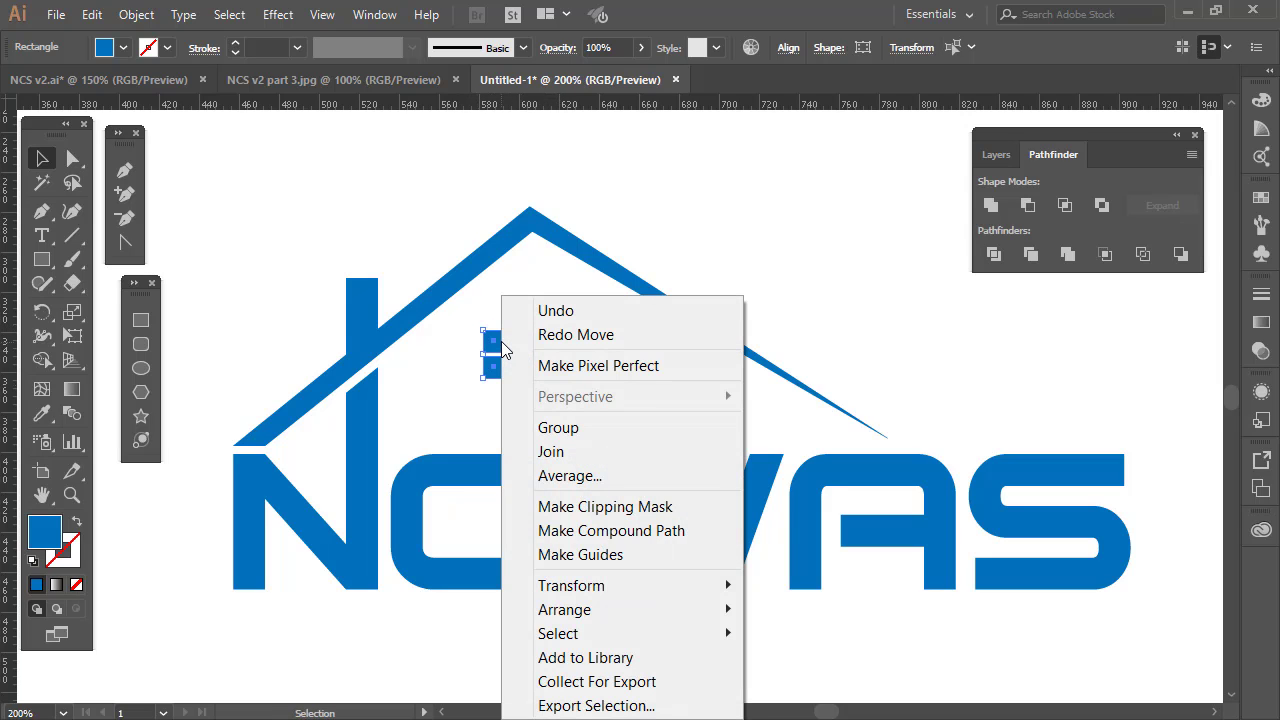
left_click(558, 428)
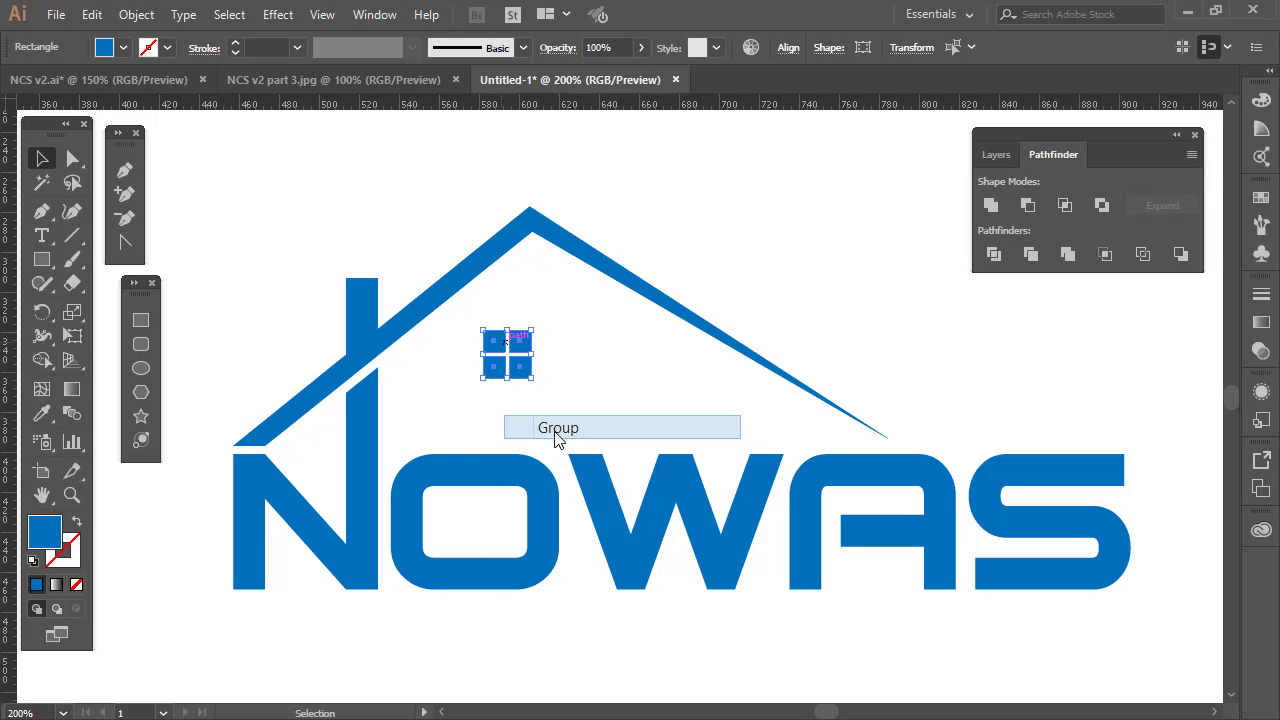
Scale the window group down slightly and move it beneath the roof's peak.
left_click_drag(527, 375, 544, 390)
left_click(600, 393)
left_click_drag(470, 320, 551, 352)
left_click(580, 348)
left_click(543, 364)
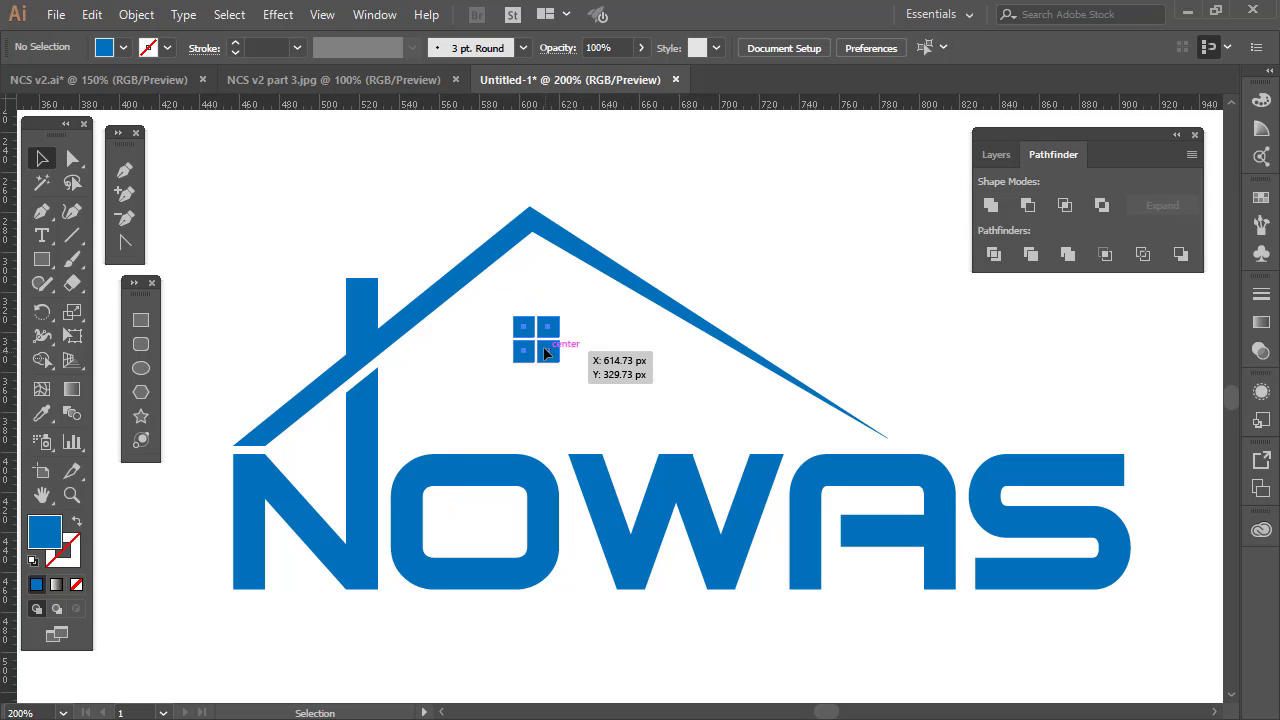
left_click(545, 352)
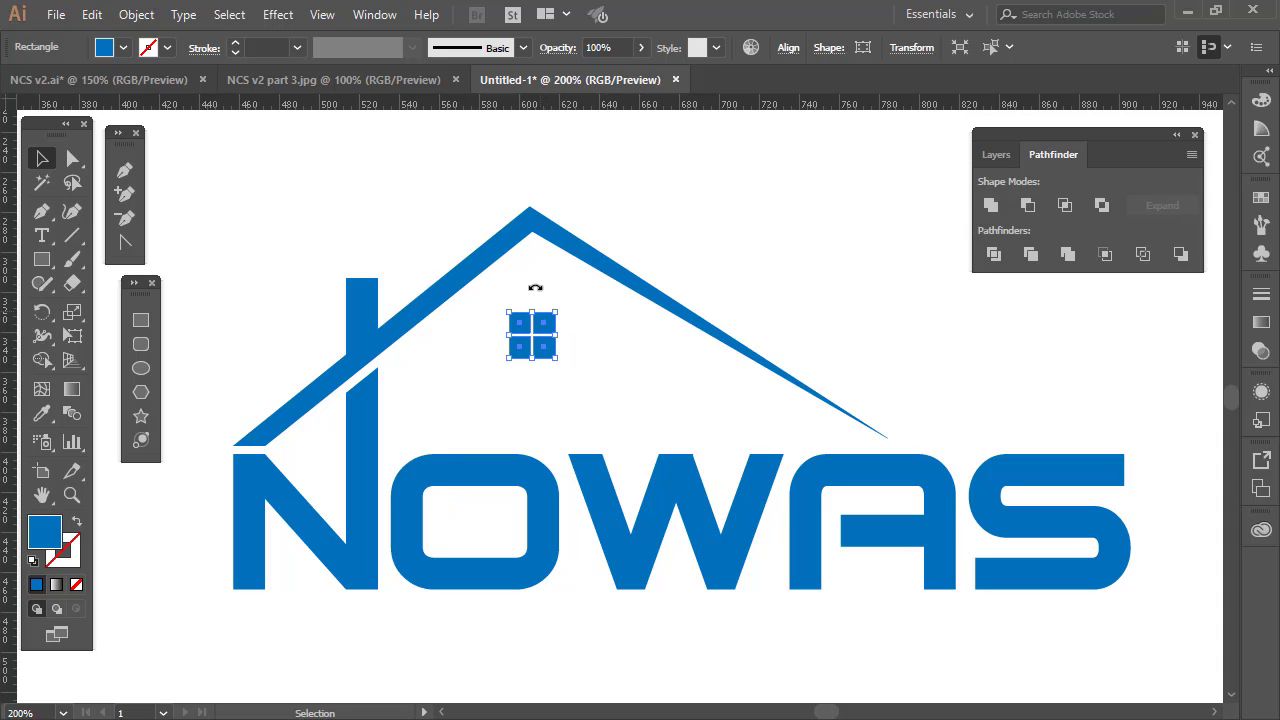
Centre the window group under the roof's peak using a temporary vertical guide, and remove the guide.
left_click_drag(505, 310, 548, 364)
left_click(648, 398)
left_click_drag(577, 300, 631, 374)
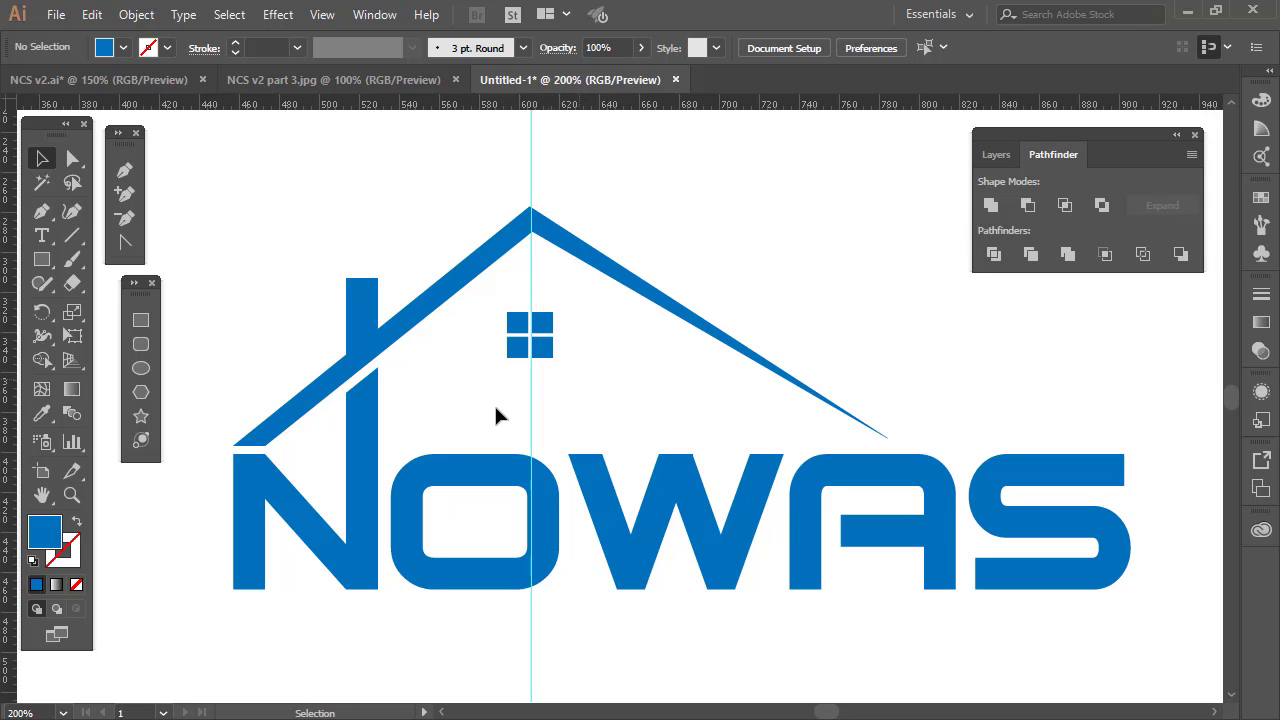
key("ctrl+z")
key("ctrl+z")
Add the black point text "Construction Servies" below the NOWAS lettering with the Type tool.
key("z")
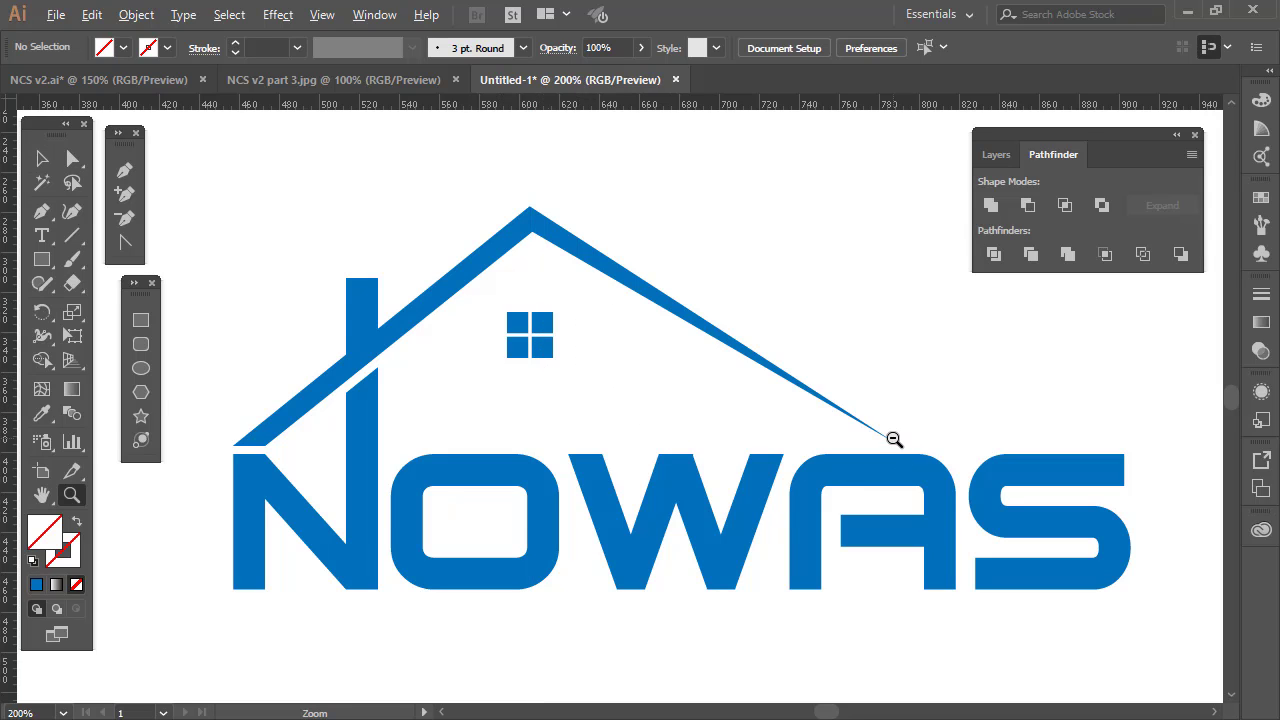
left_click(885, 438, "alt")
left_click(458, 412, "alt")
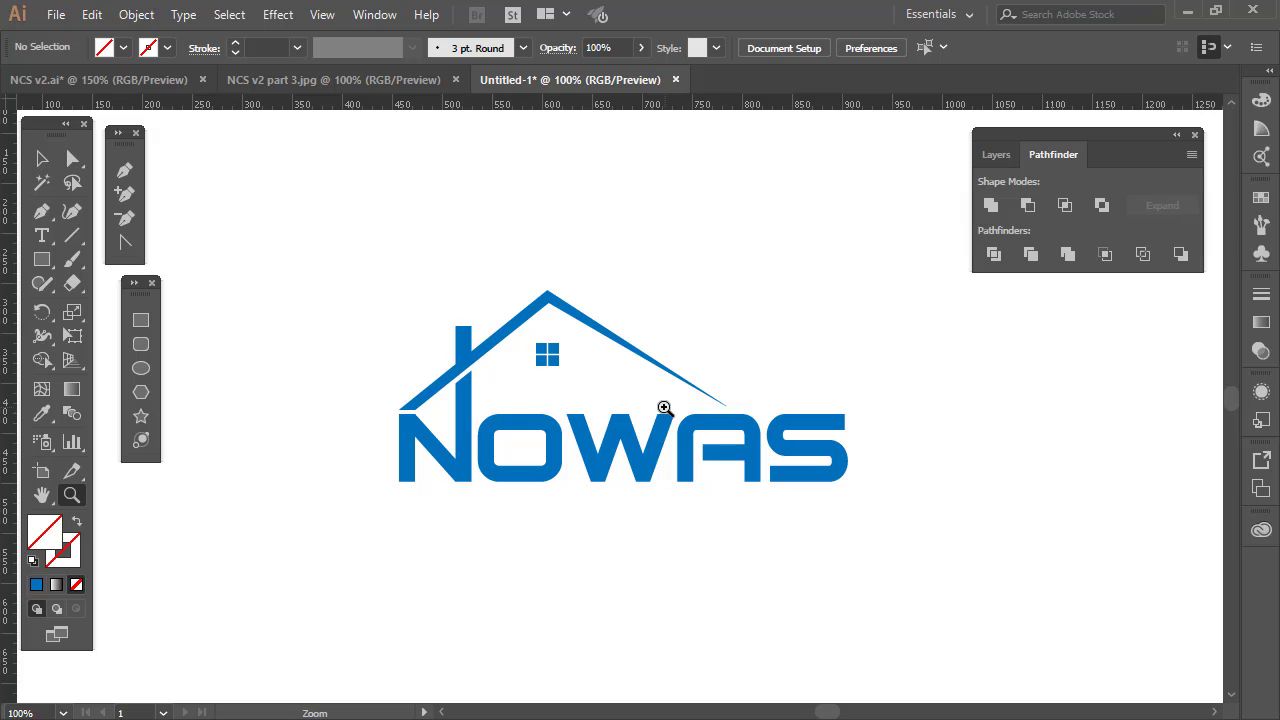
left_click(42, 235)
left_click(541, 543)
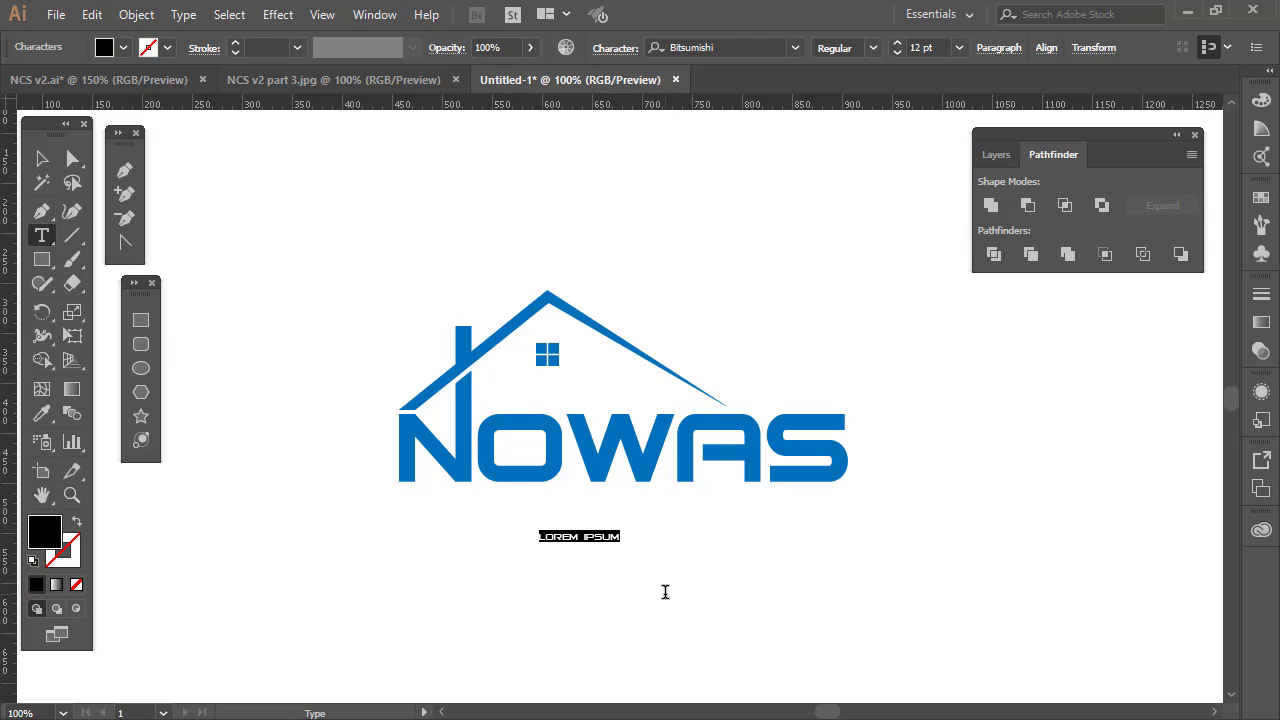
type("c")
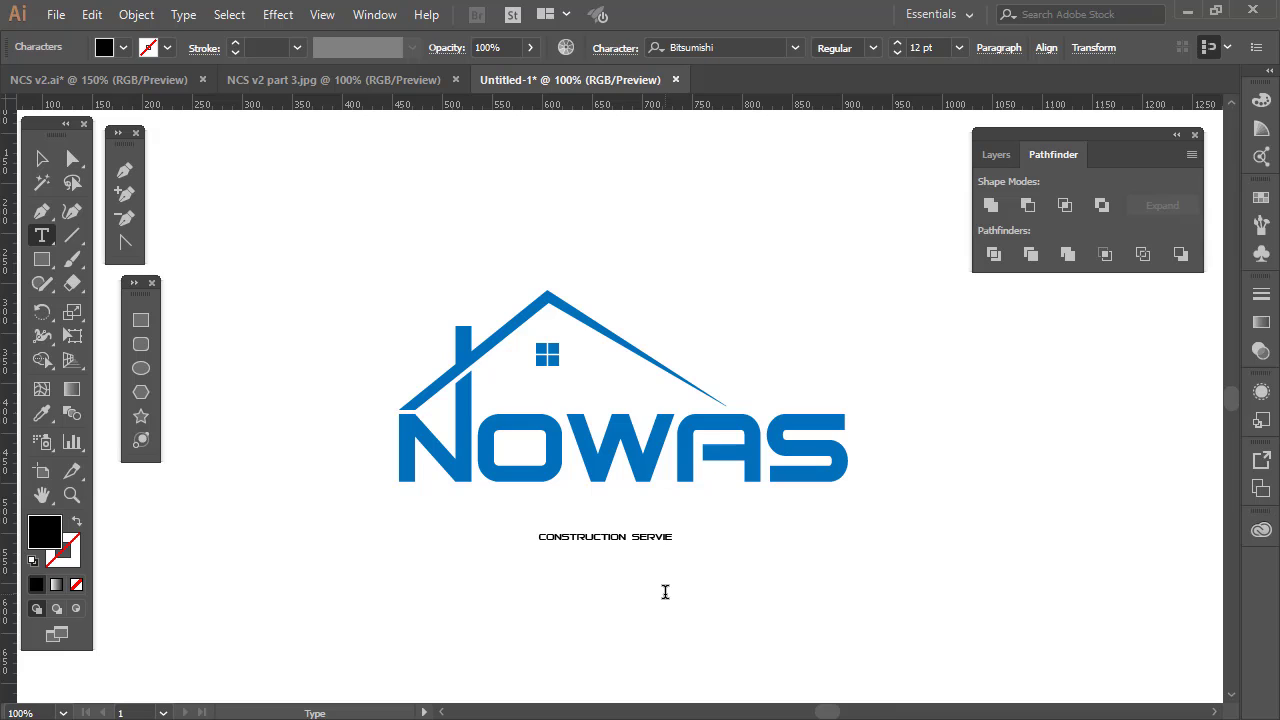
left_click(42, 158)
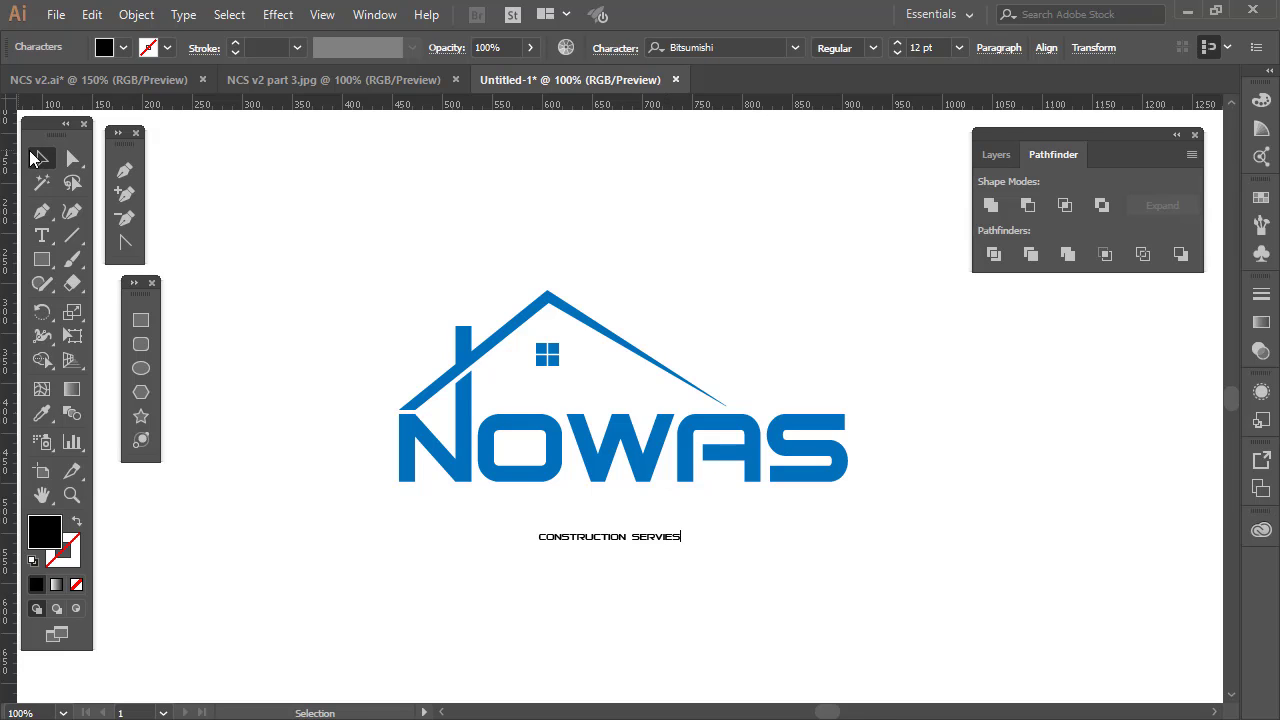
Enlarge the tagline to the full width of NOWAS, about 38 pt, and place it directly below the lettering.
left_click_drag(681, 541, 955, 567)
left_click_drag(872, 557, 732, 505)
left_click_drag(816, 514, 886, 545)
left_click(895, 550)
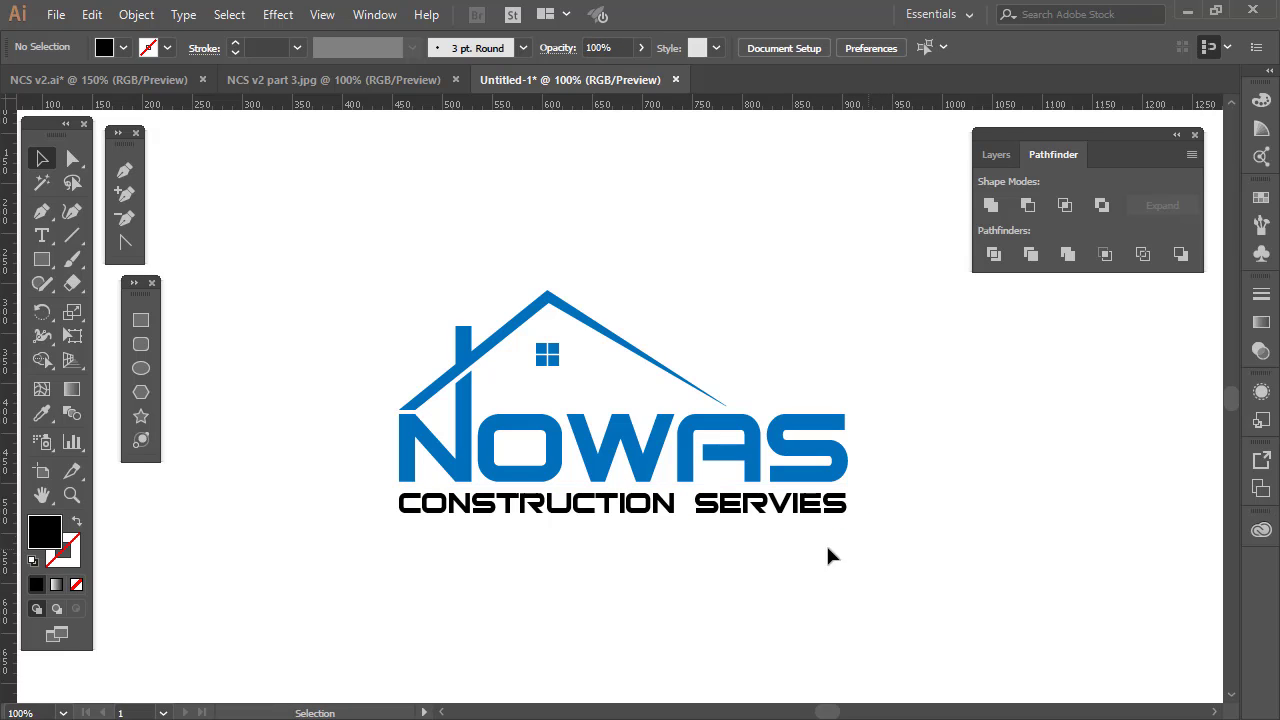
Change the tagline's font to Myriad Pro in the Regular style.
left_click(497, 510)
left_click(745, 47)
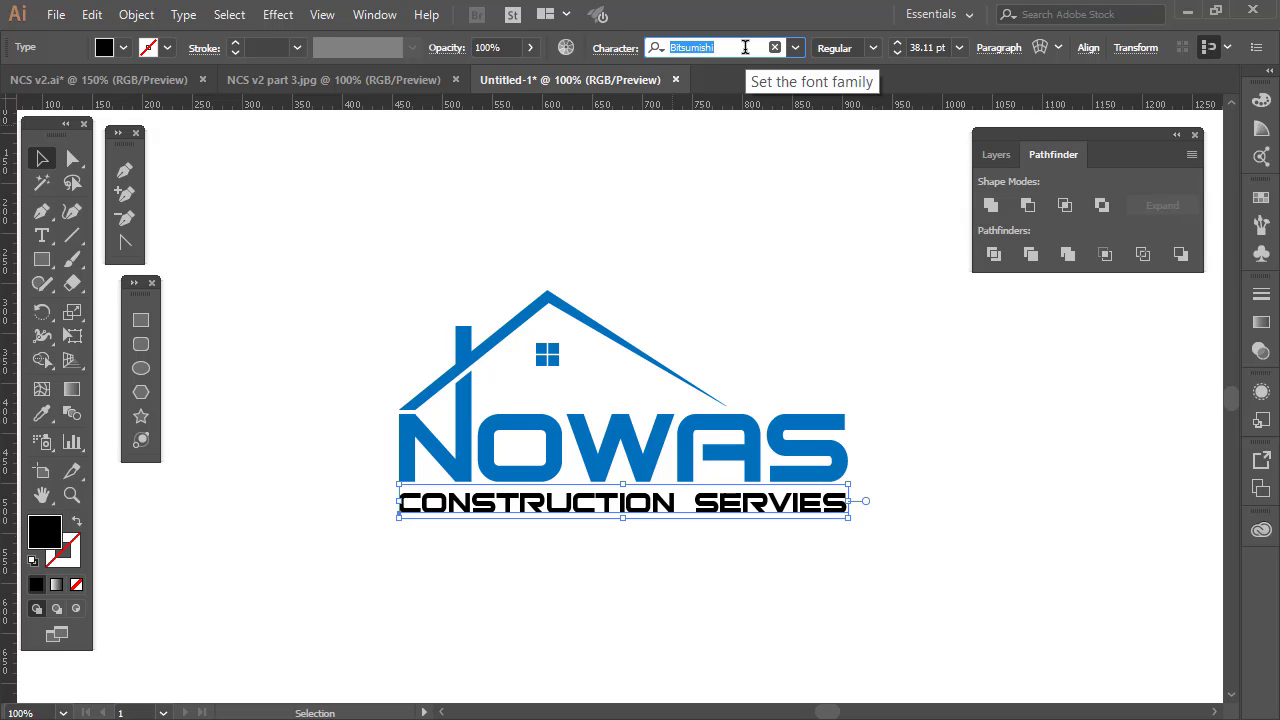
type("myric")
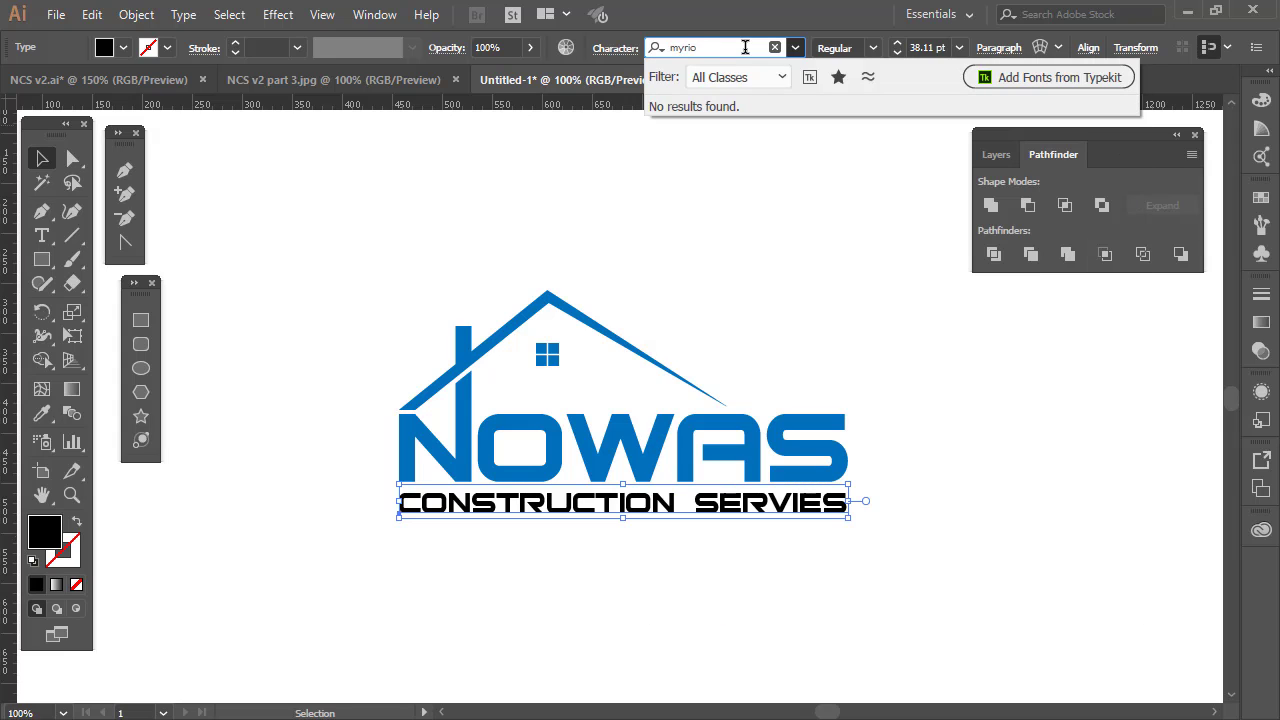
key("BackSpace")
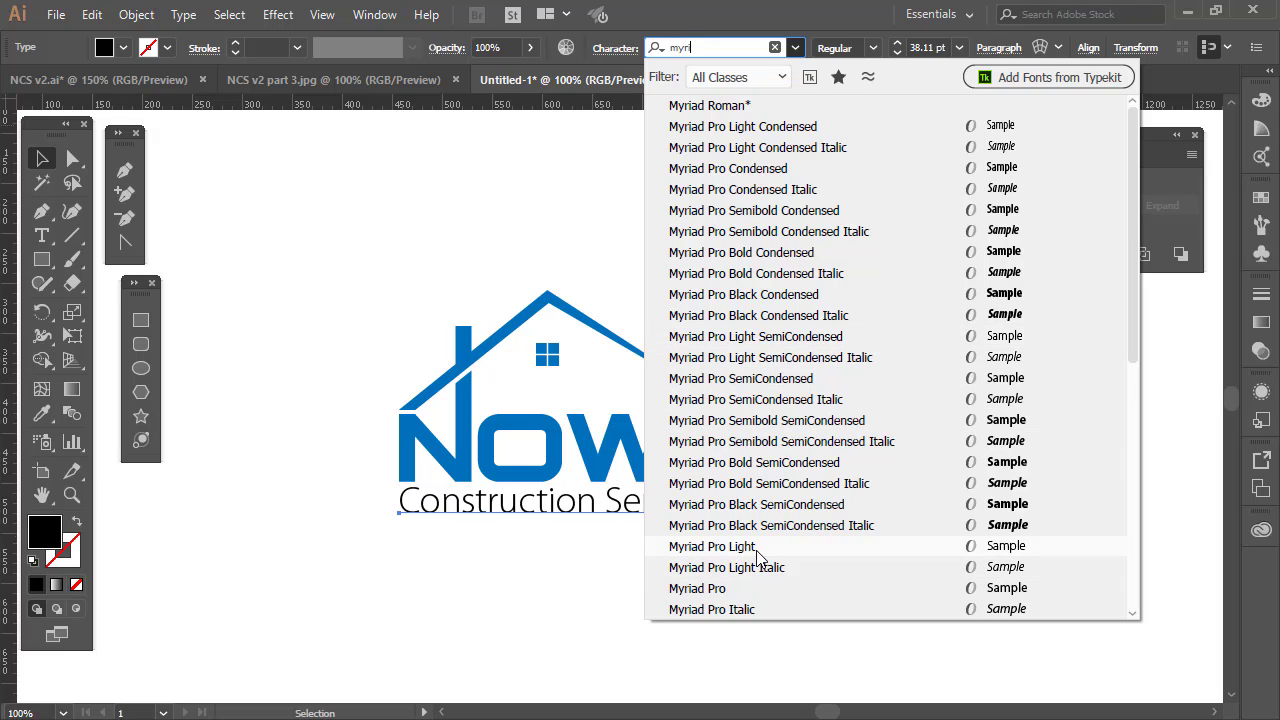
left_click(739, 128)
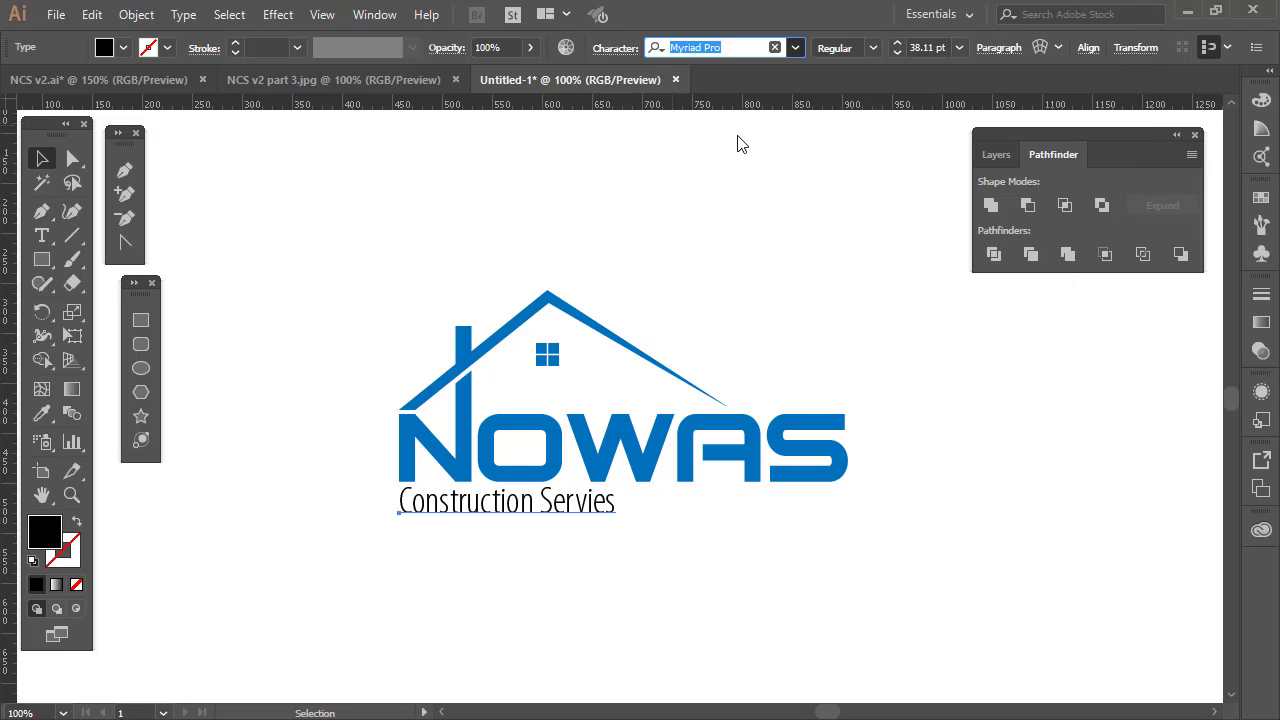
left_click(873, 47)
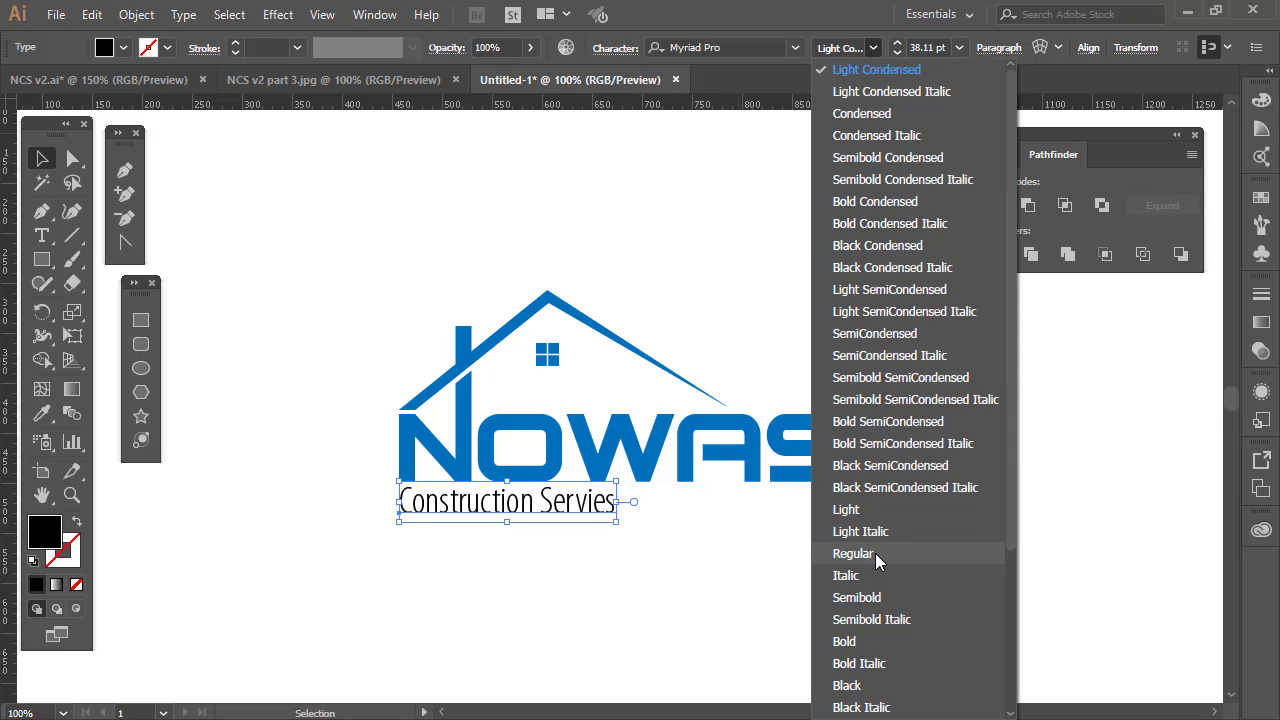
key("Escape")
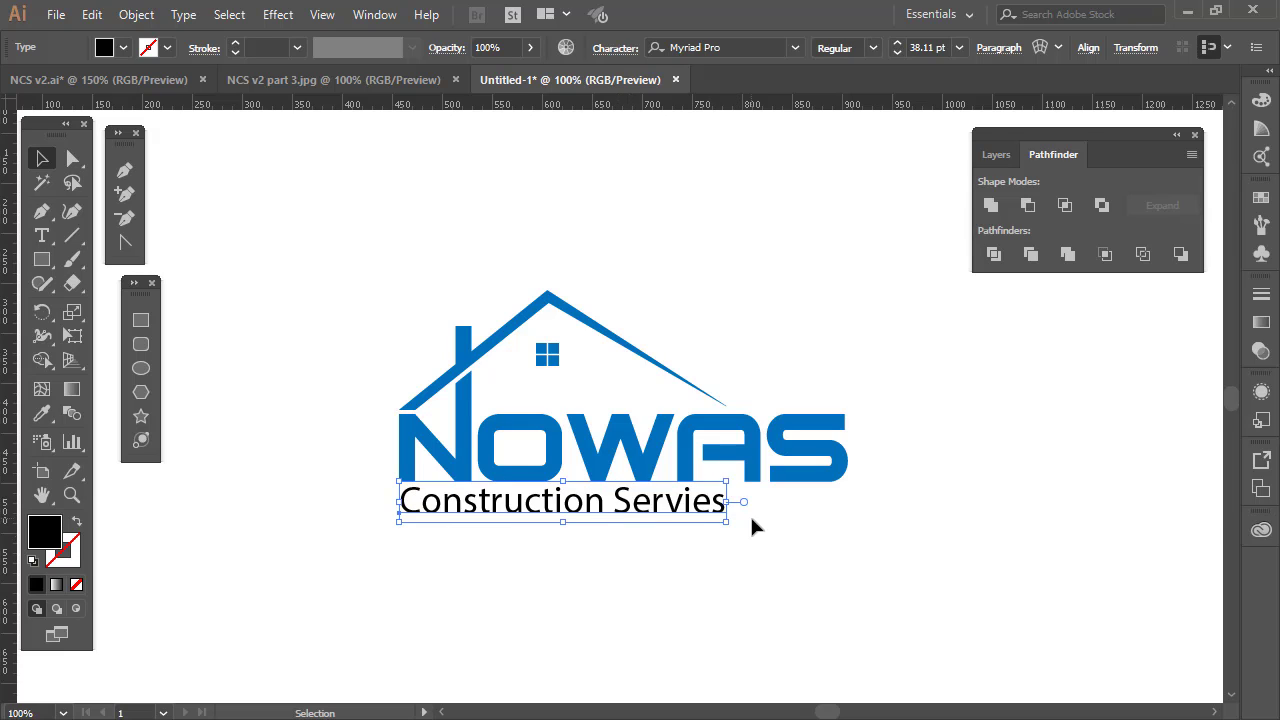
Scale the tagline down slightly to about 36.87 pt and set its tracking to 200.
left_click(697, 530)
left_click(700, 515)
left_click_drag(726, 517, 719, 523)
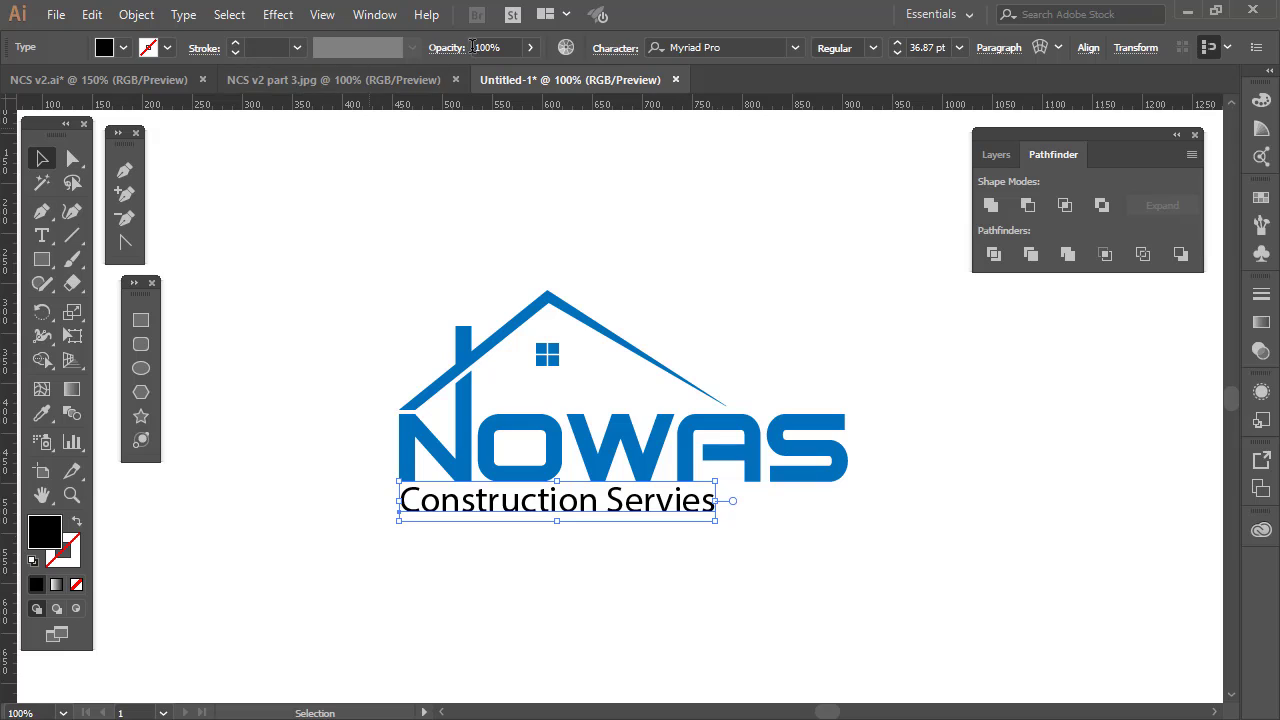
left_click(615, 50)
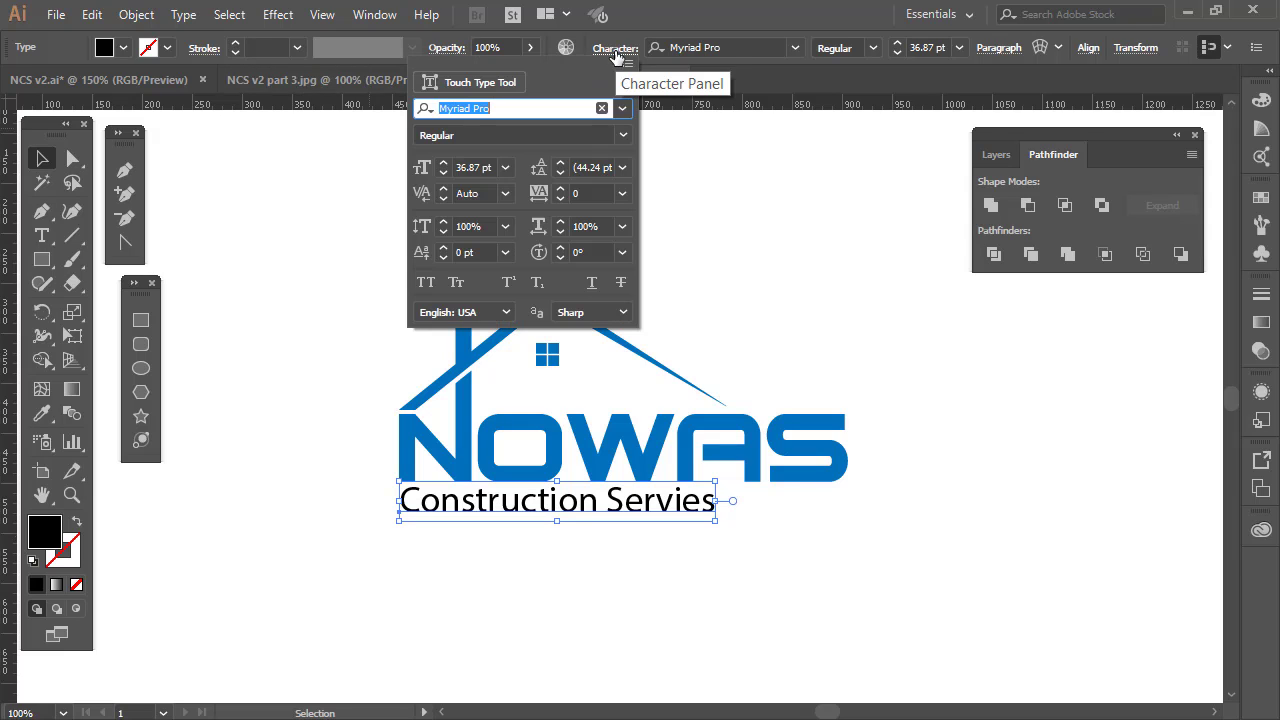
left_click(621, 194)
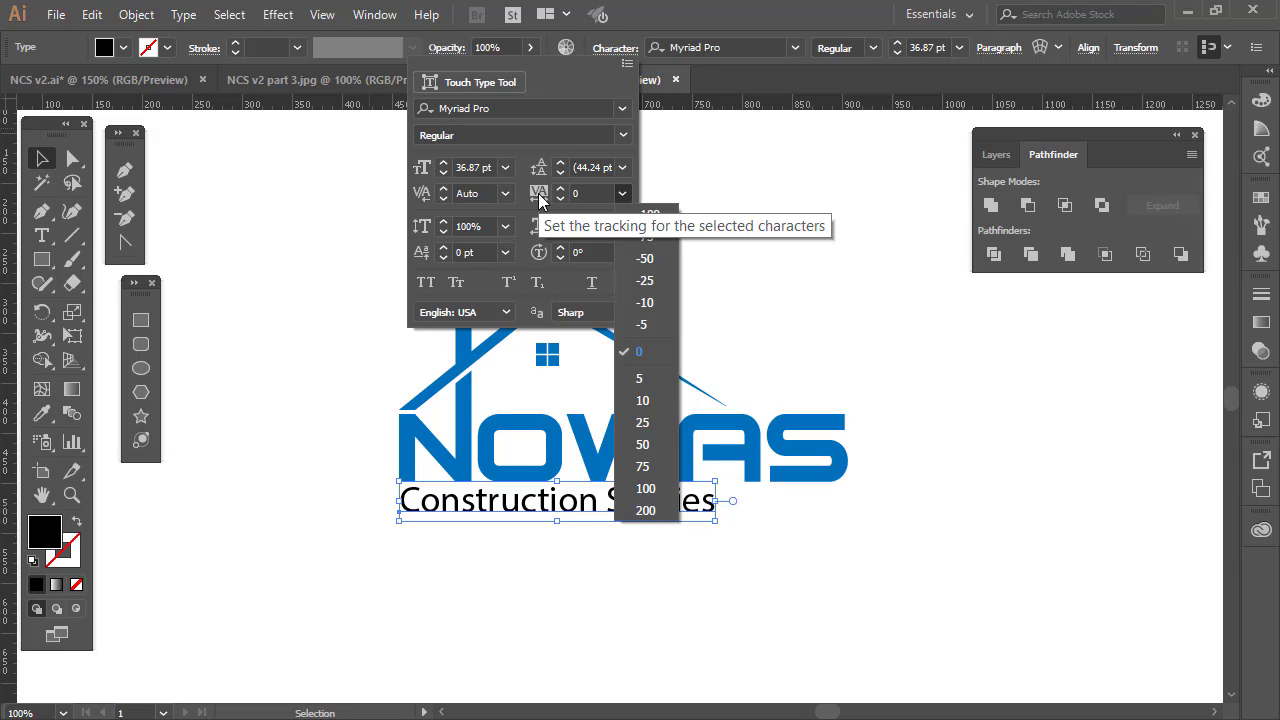
left_click(645, 510)
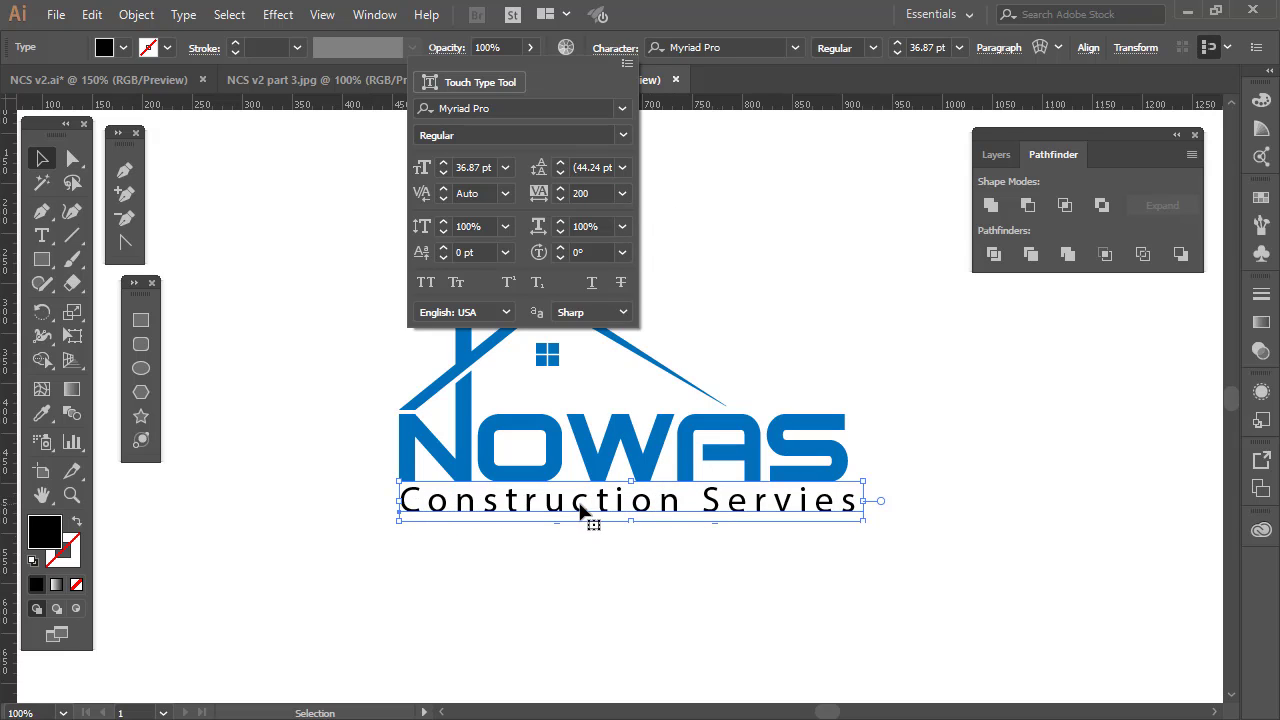
left_click(862, 523)
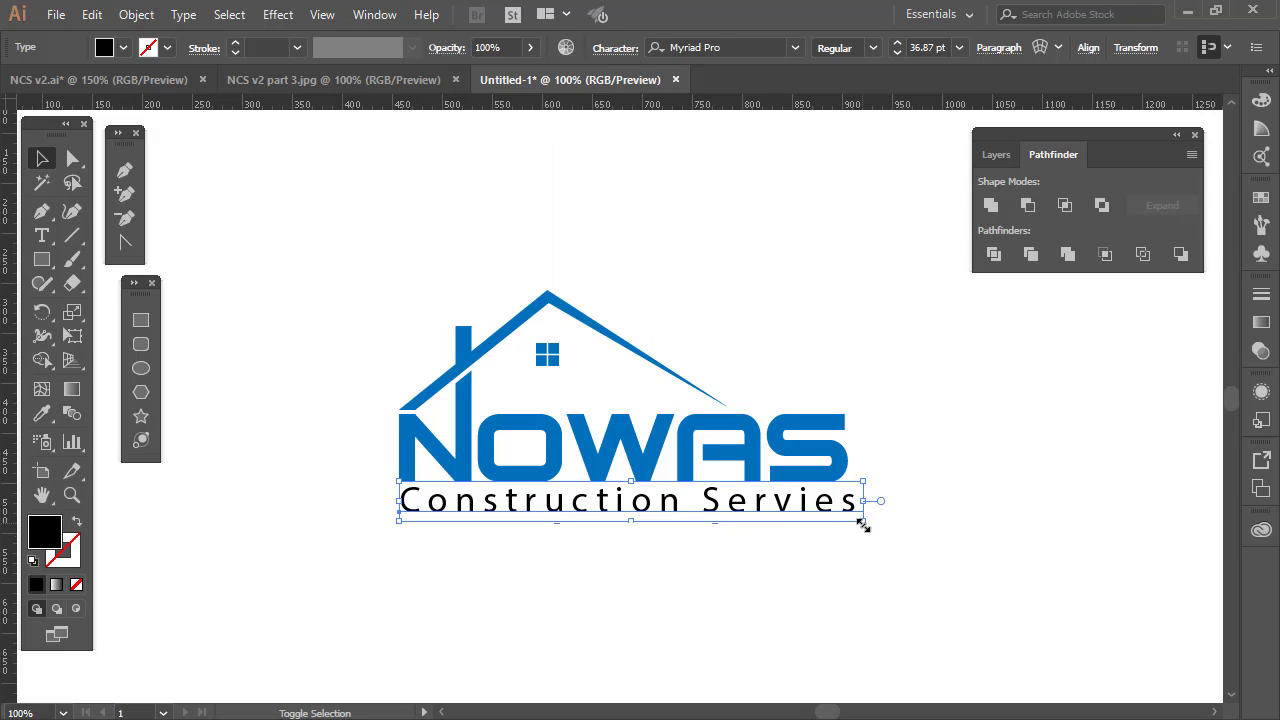
left_click(955, 530)
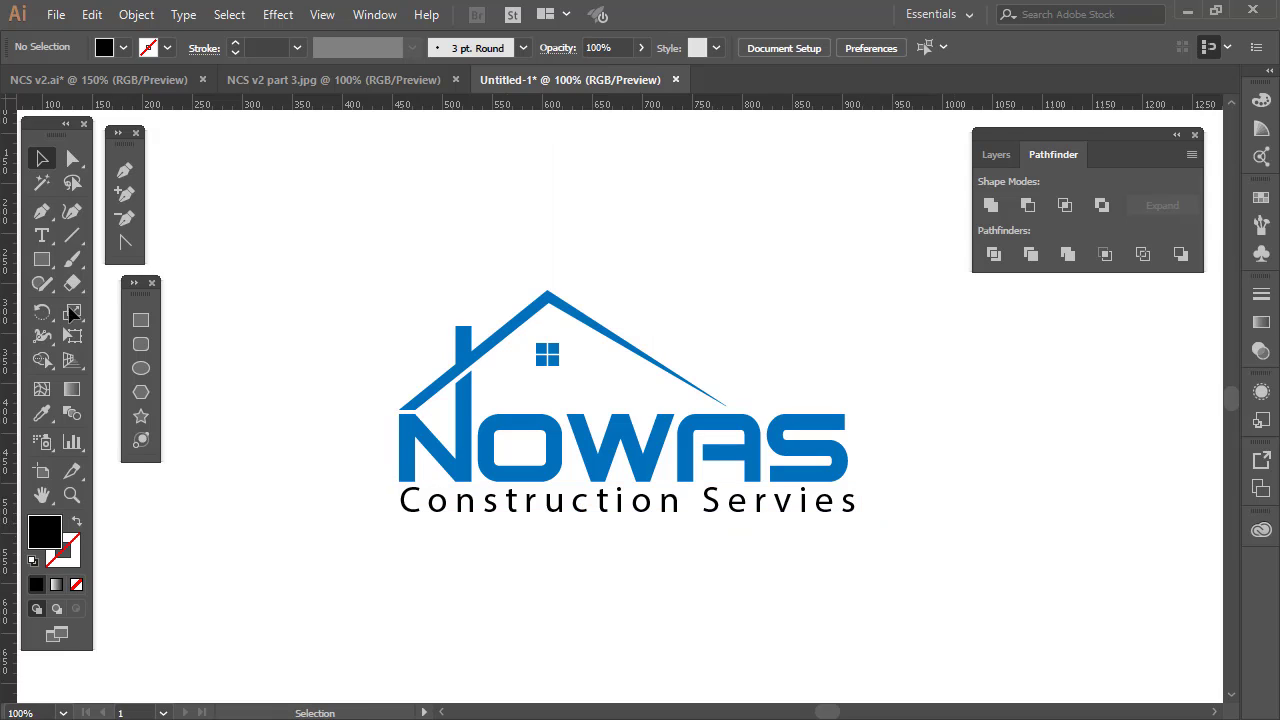
Scale the tagline to end at the S's outer edge using a temporary vertical guide, and delete the guide.
left_click_drag(10, 400, 845, 432)
left_click(857, 514)
left_click_drag(857, 514, 760, 603)
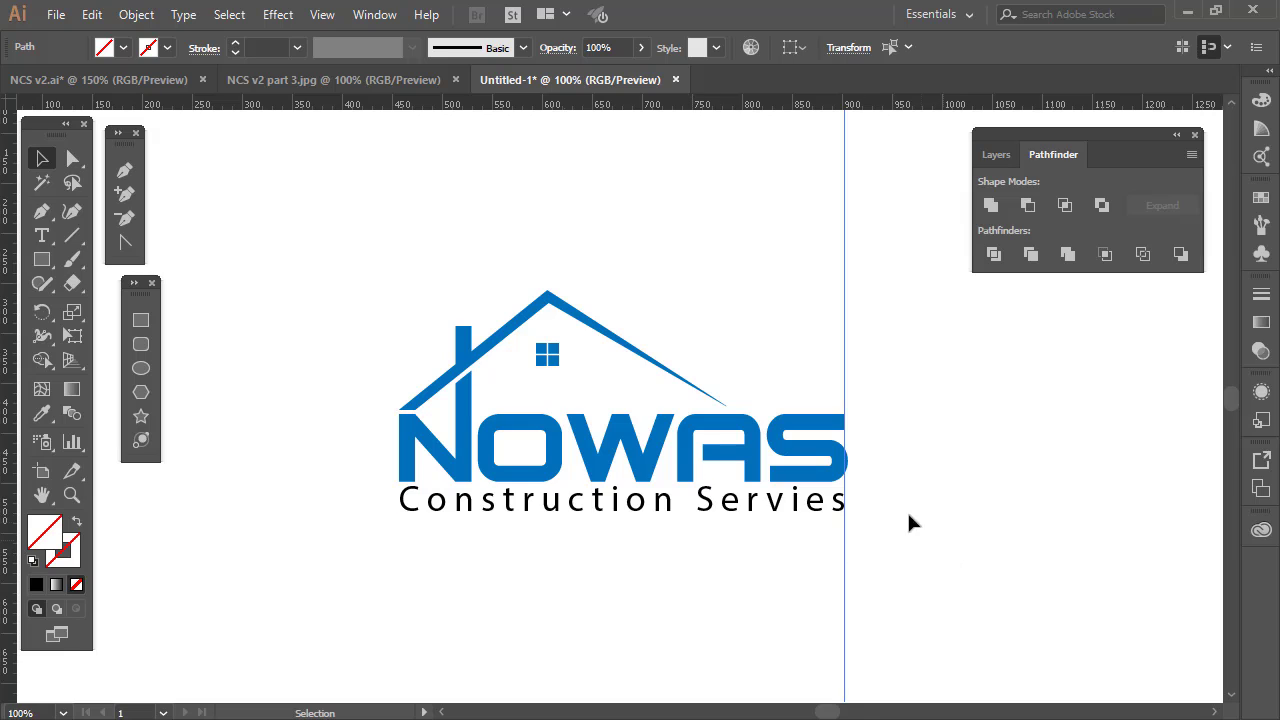
key("Delete")
Nudge the tagline down a few steps to widen the gap below NOWAS.
left_click(614, 493)
key("Down")
key("Down")
key("Down")
key("Down")
key("Down")
left_click(584, 588)
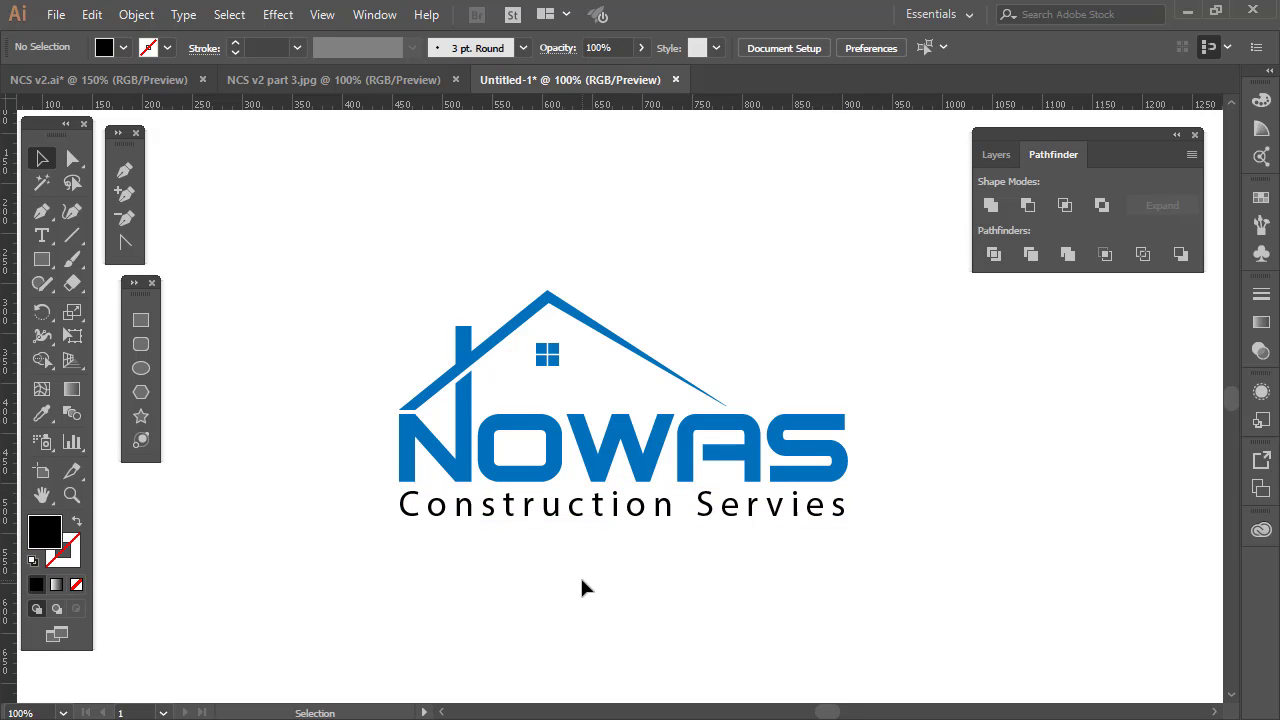
Draw a straight horizontal line as wide as NOWAS with the Pen tool and move it below the tagline.
left_click(125, 171)
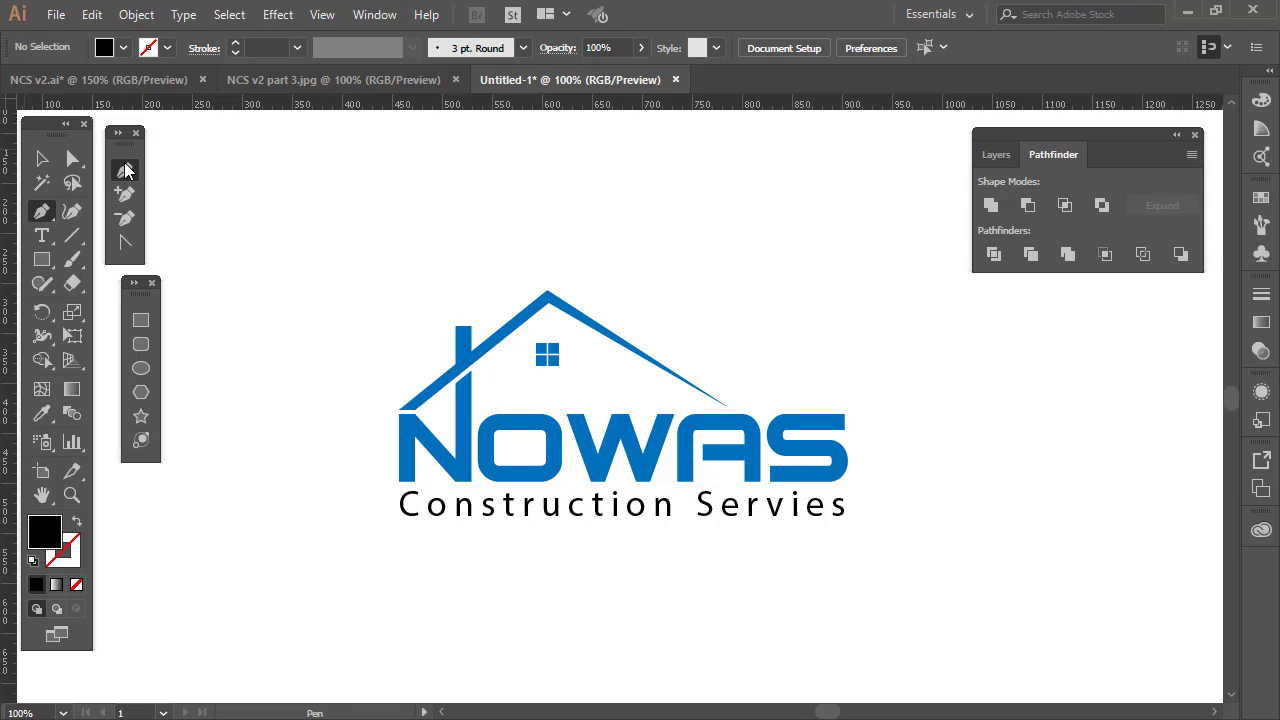
left_click(399, 482)
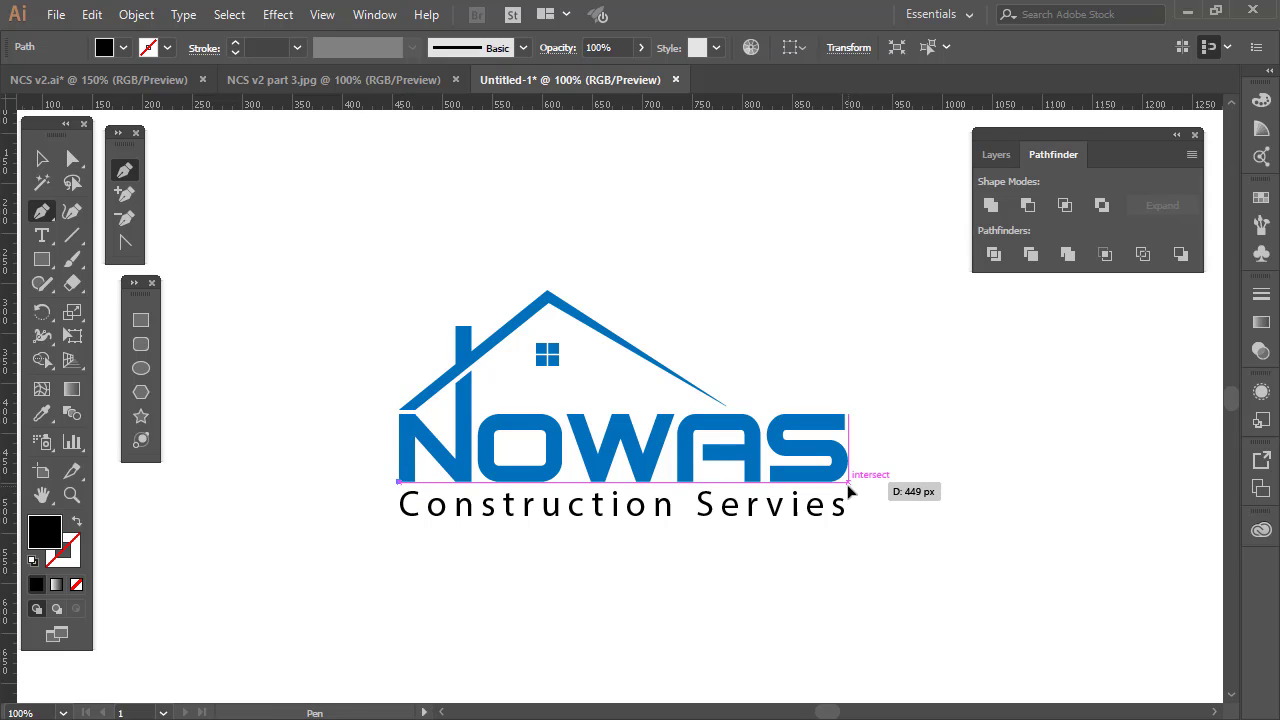
left_click(849, 482)
left_click(44, 159)
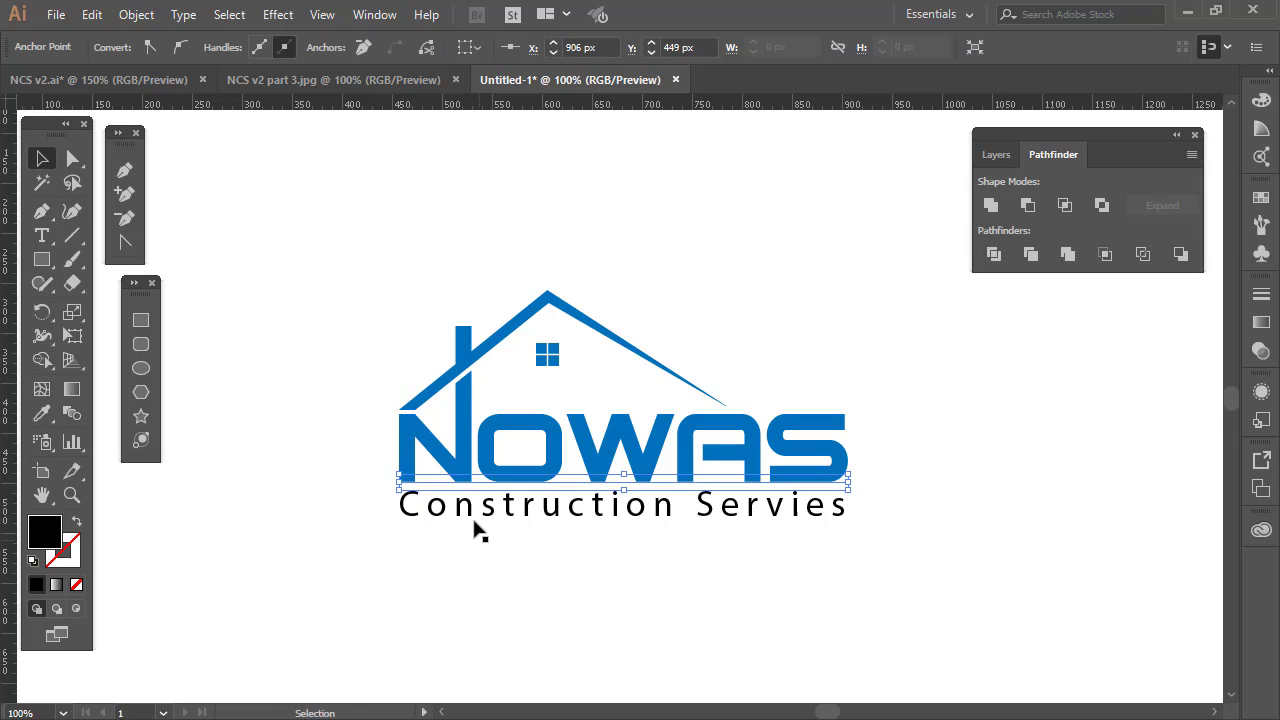
left_click_drag(444, 485, 445, 543)
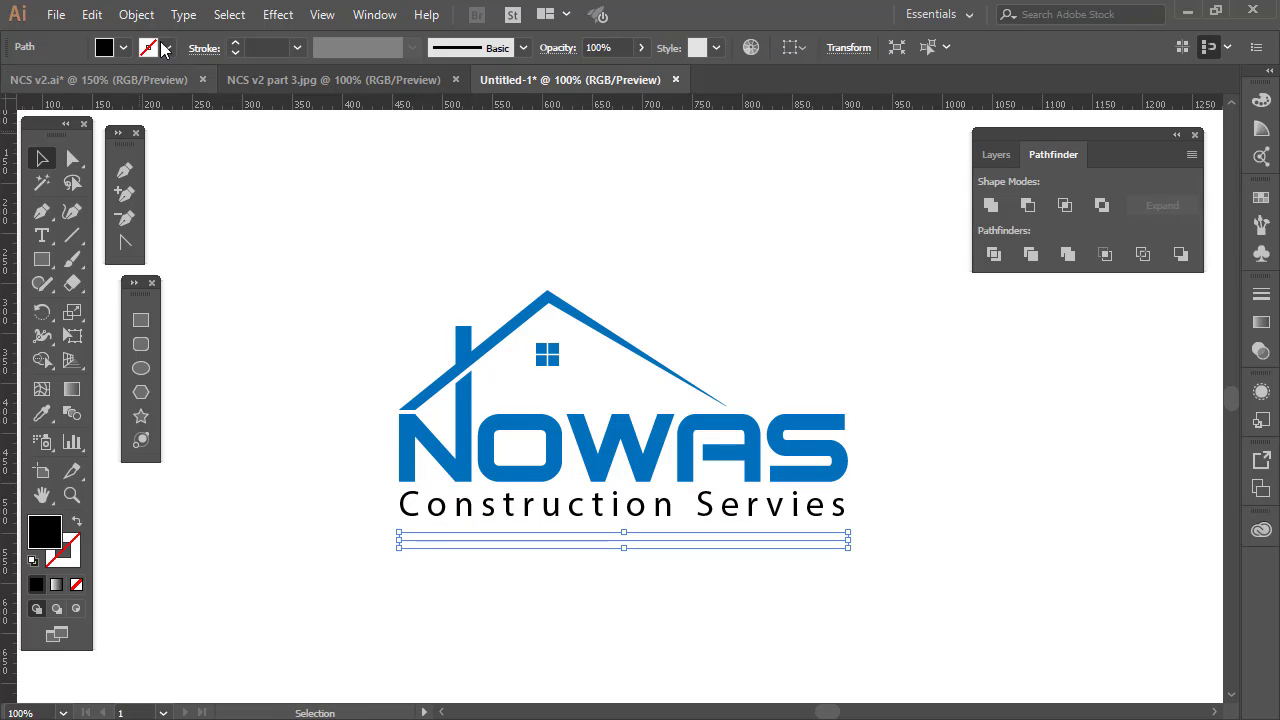
Give the line below the tagline a 3 pt blue stroke and convert it to a shape with Outline Stroke.
left_click(297, 48)
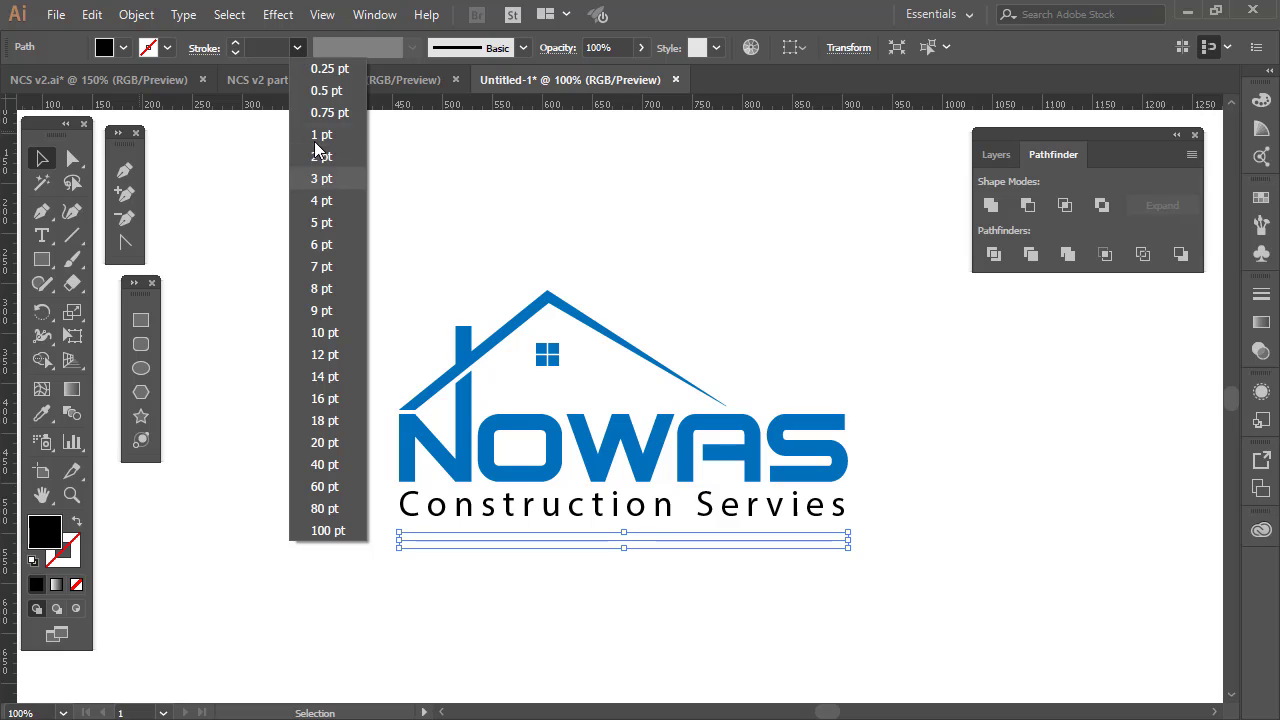
left_click(321, 178)
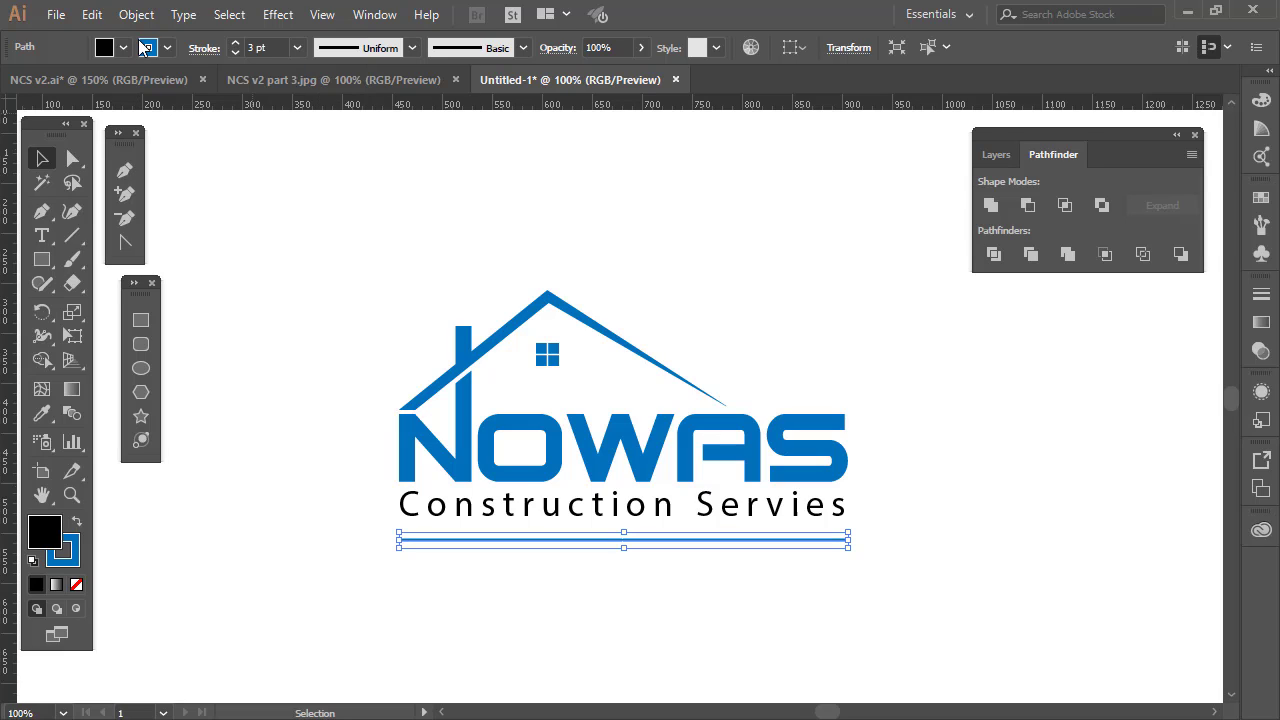
left_click(91, 14)
mouse_move(126, 10)
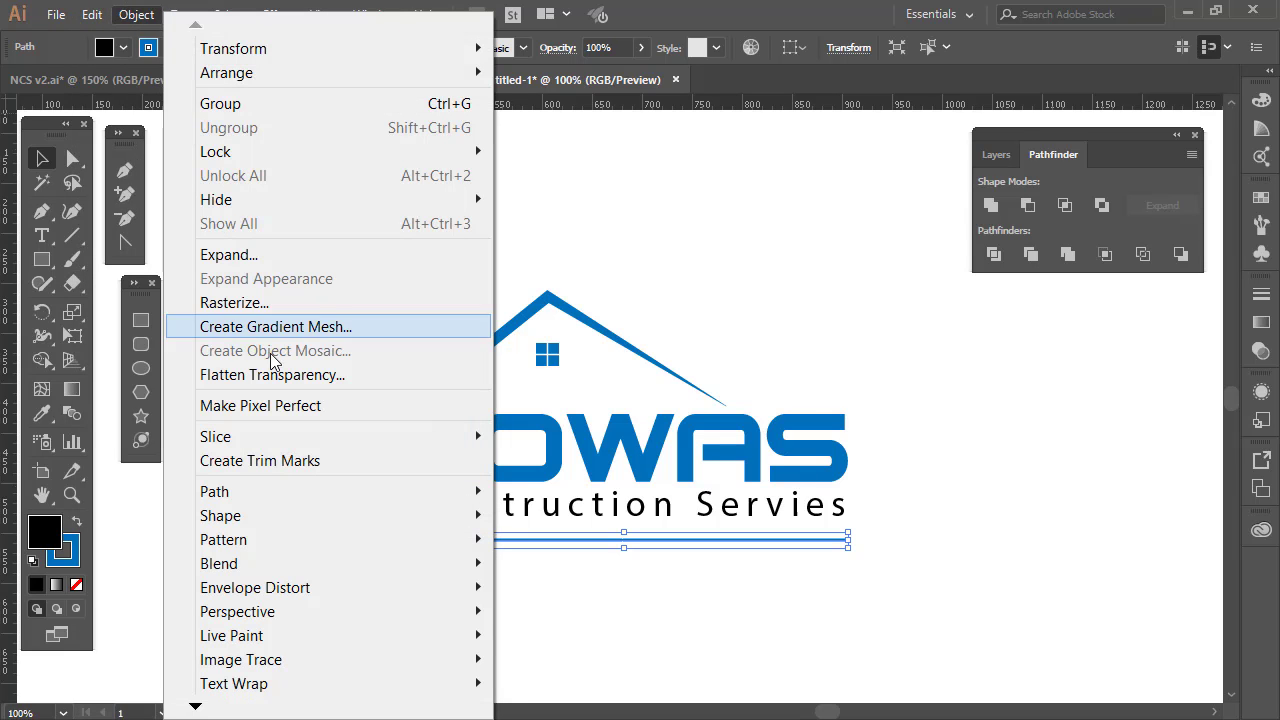
mouse_move(326, 494)
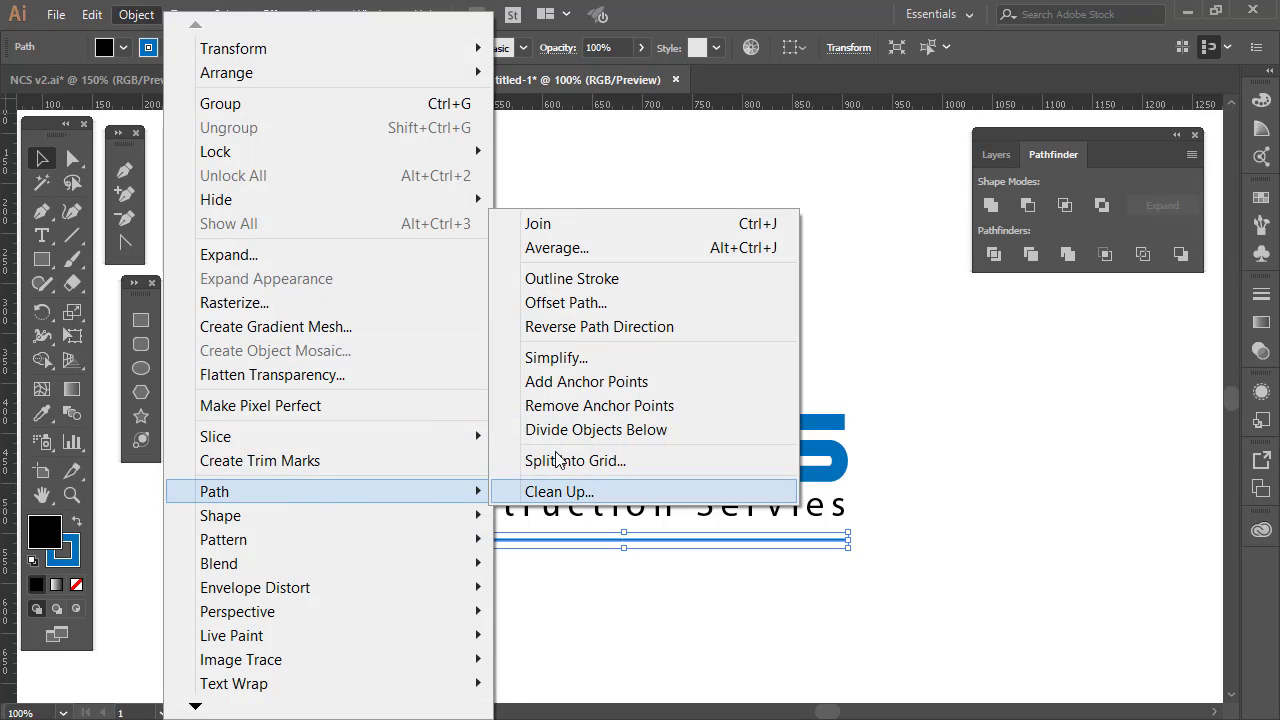
left_click(605, 281)
left_click(633, 562)
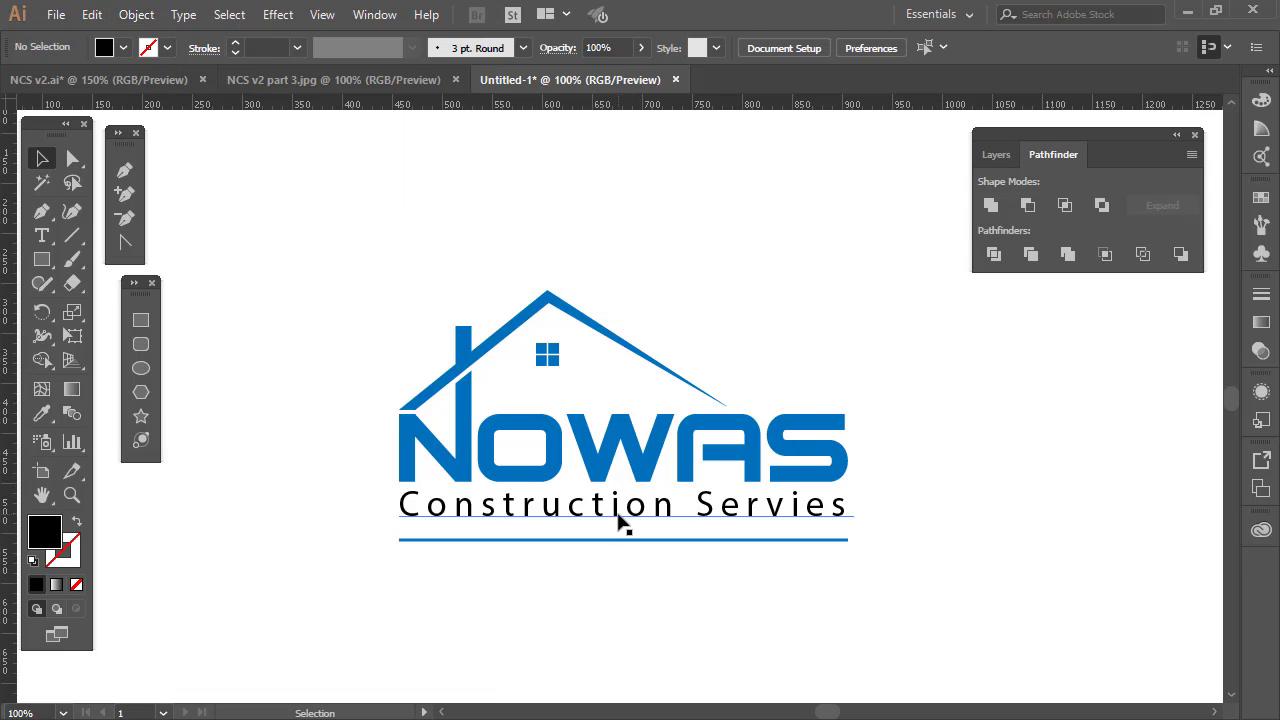
Copy the blue line into the gap between NOWAS and the tagline, shifting the tagline down to make room.
left_click_drag(620, 520, 620, 542)
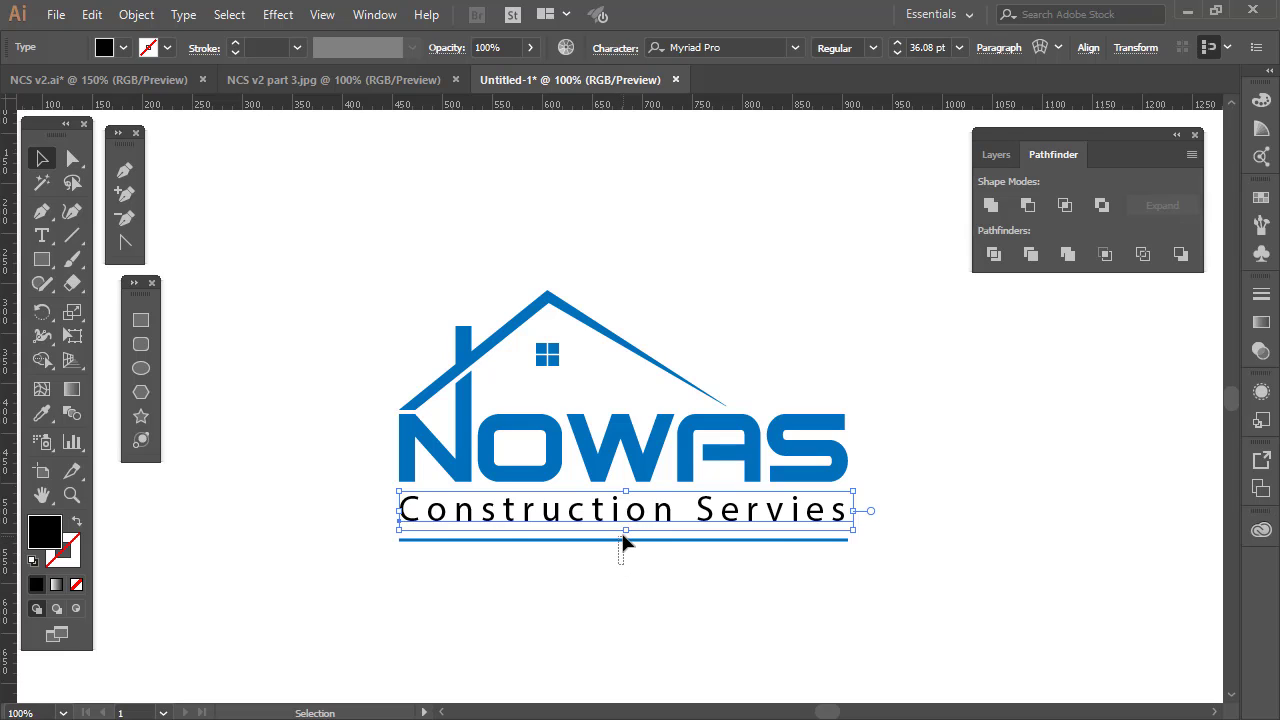
left_click(615, 540)
left_click_drag(590, 542, 593, 493)
left_click(594, 590)
left_click(580, 517)
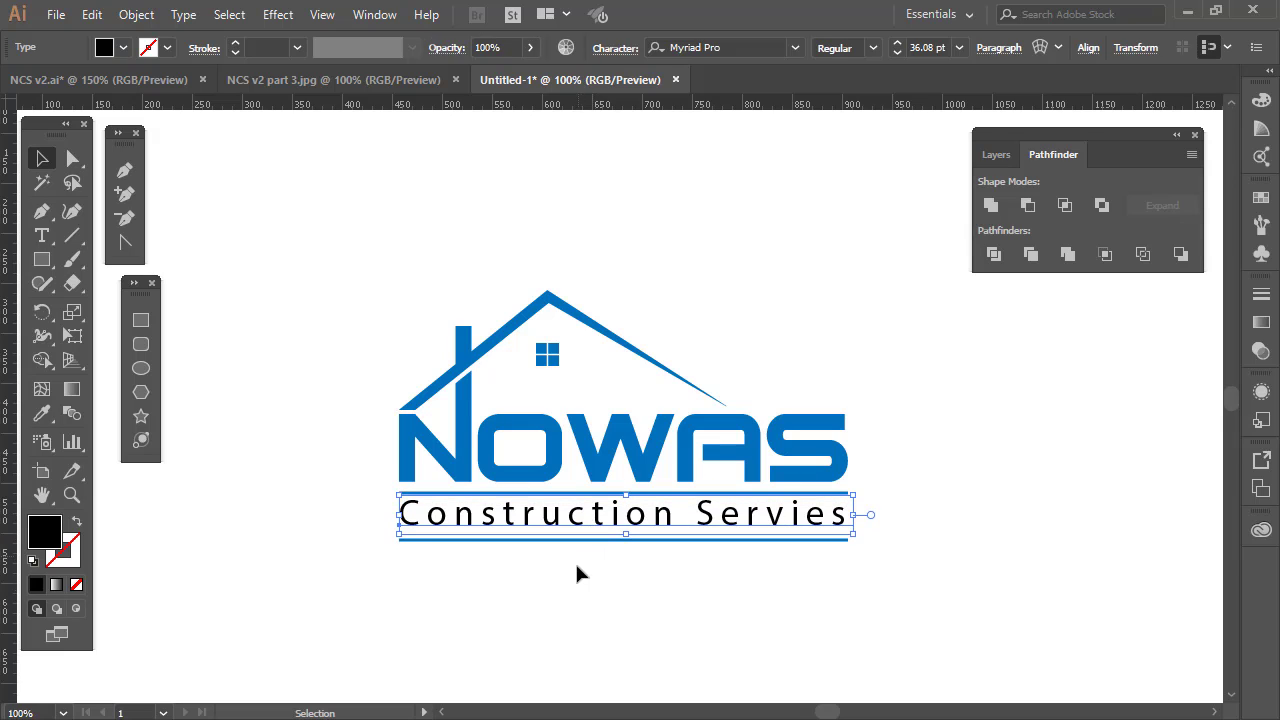
Nudge the lower blue line up slightly so the tagline sits evenly between both lines.
left_click(573, 564)
left_click(574, 541)
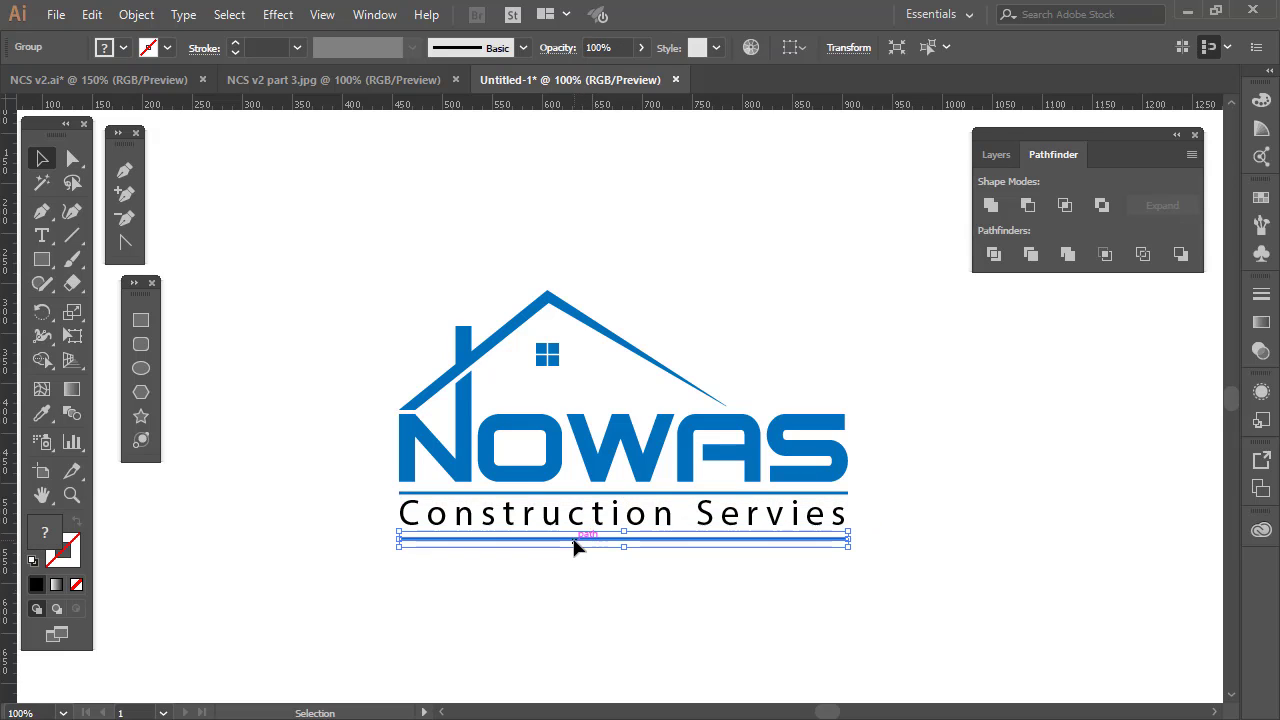
left_click(570, 567)
left_click(553, 542)
left_click(549, 569)
Examine the logo at several zoom levels and compare its colors with the finished version in NCS v2.ai.
key("z")
left_click(676, 394, "alt")
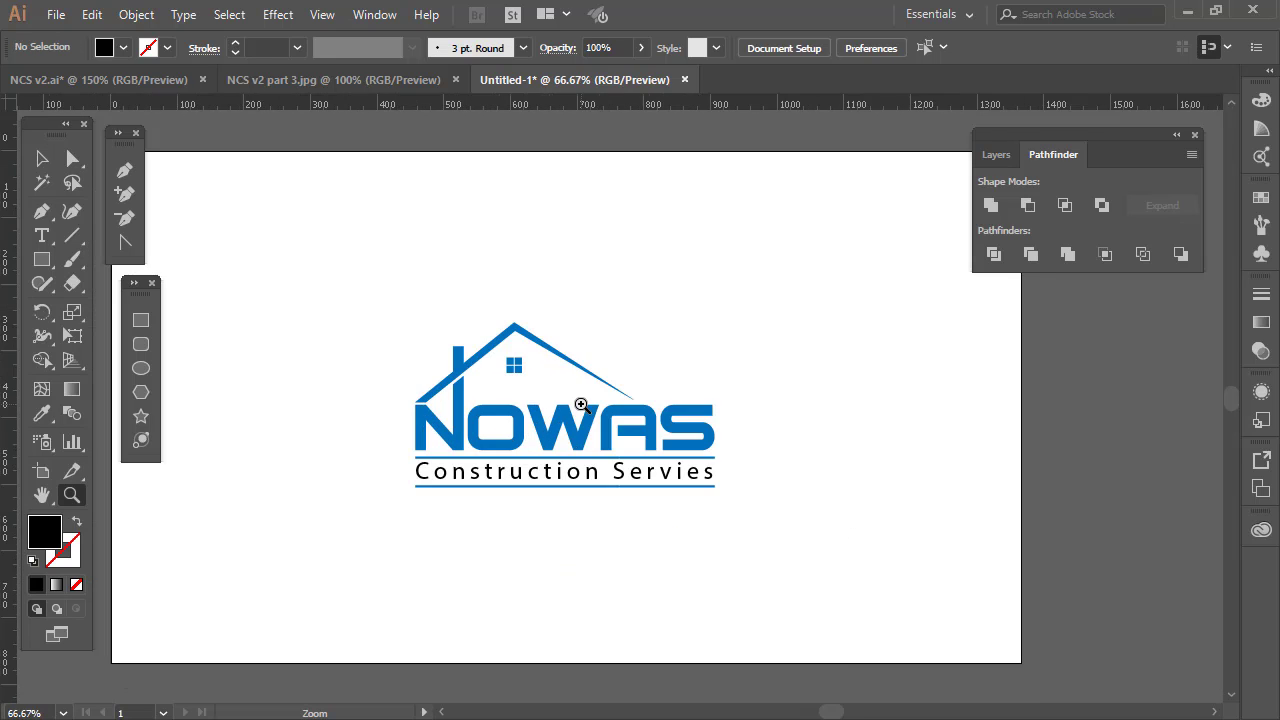
left_click(581, 410)
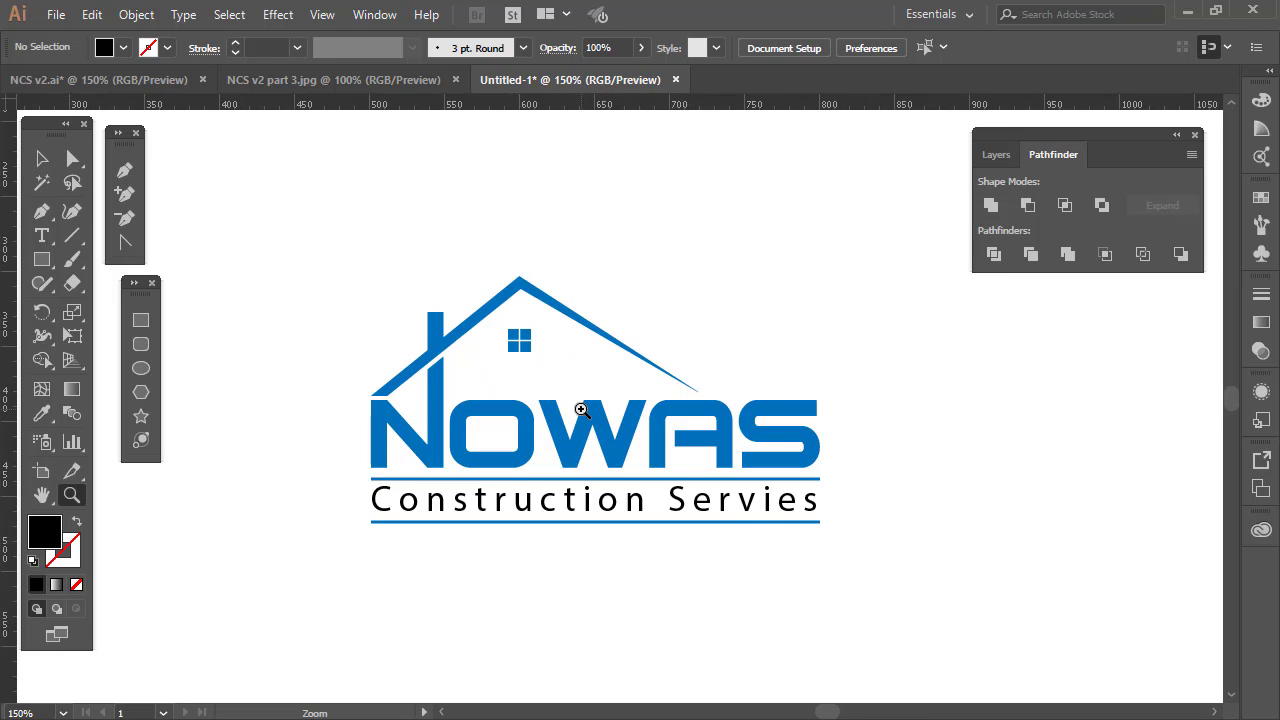
left_click(581, 410)
left_click(583, 411, "alt")
left_click(714, 401)
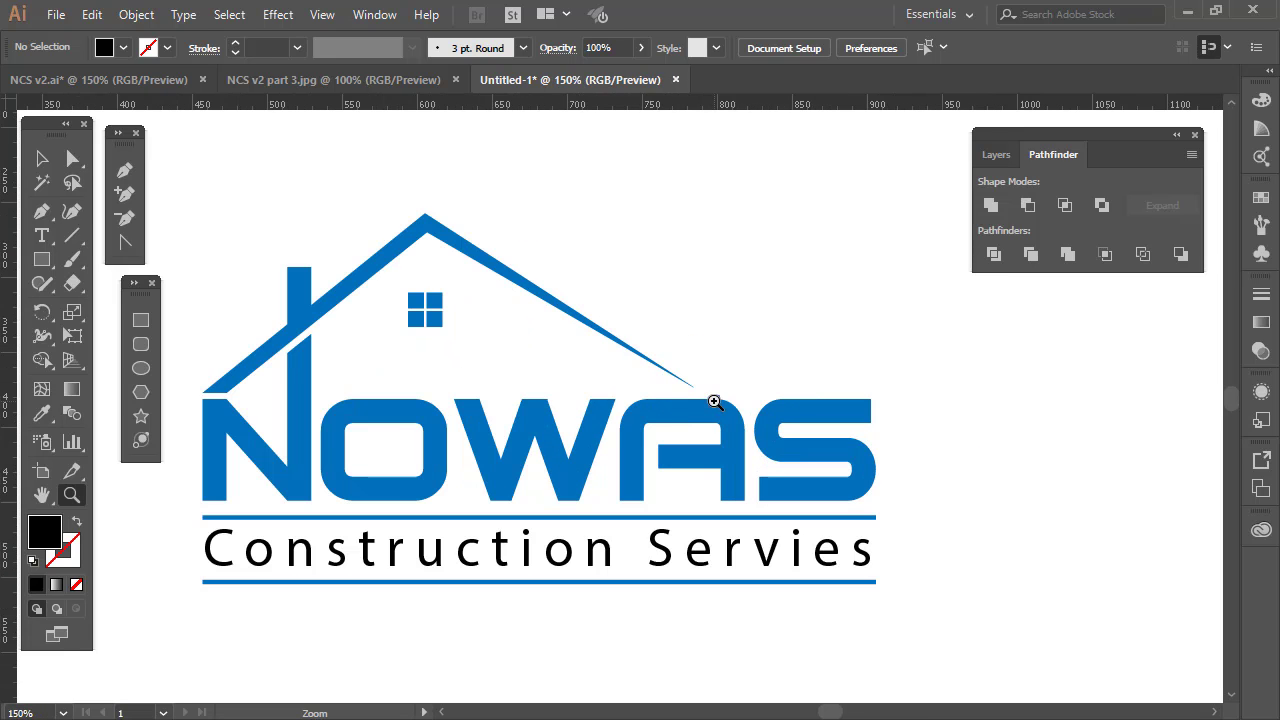
left_click(664, 402, "alt")
left_click(72, 158)
left_click(41, 160)
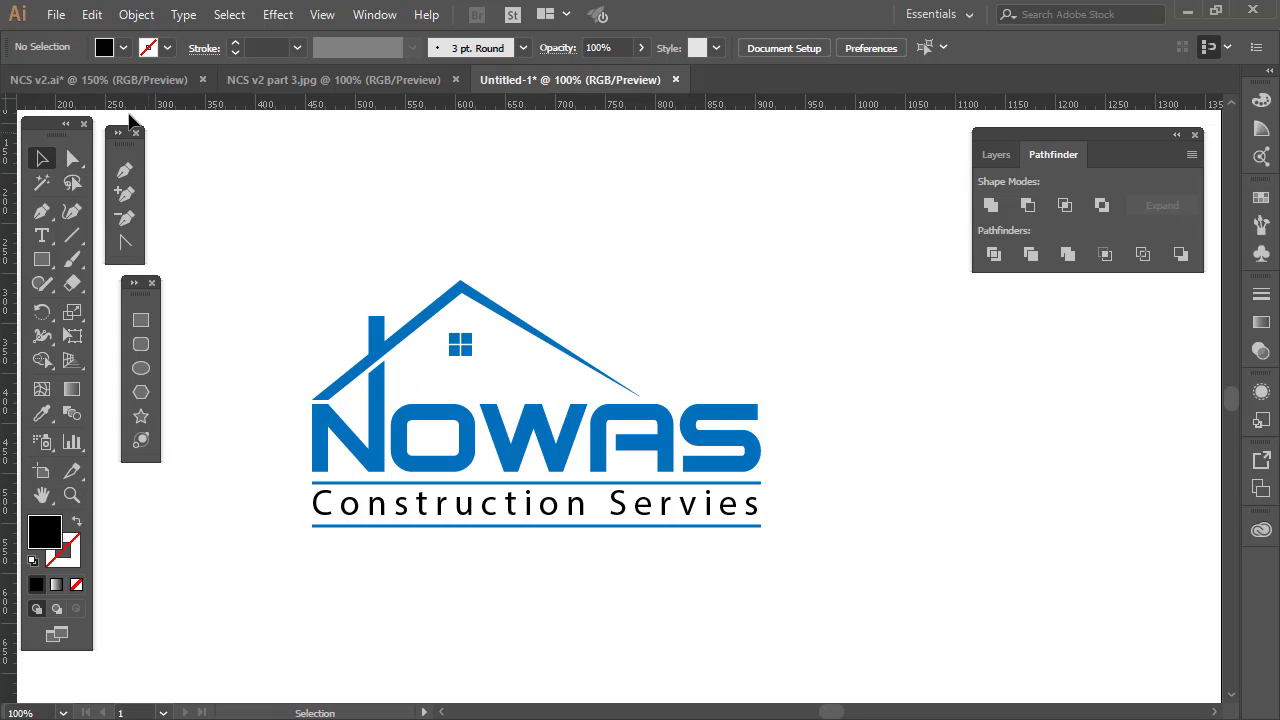
left_click(127, 87)
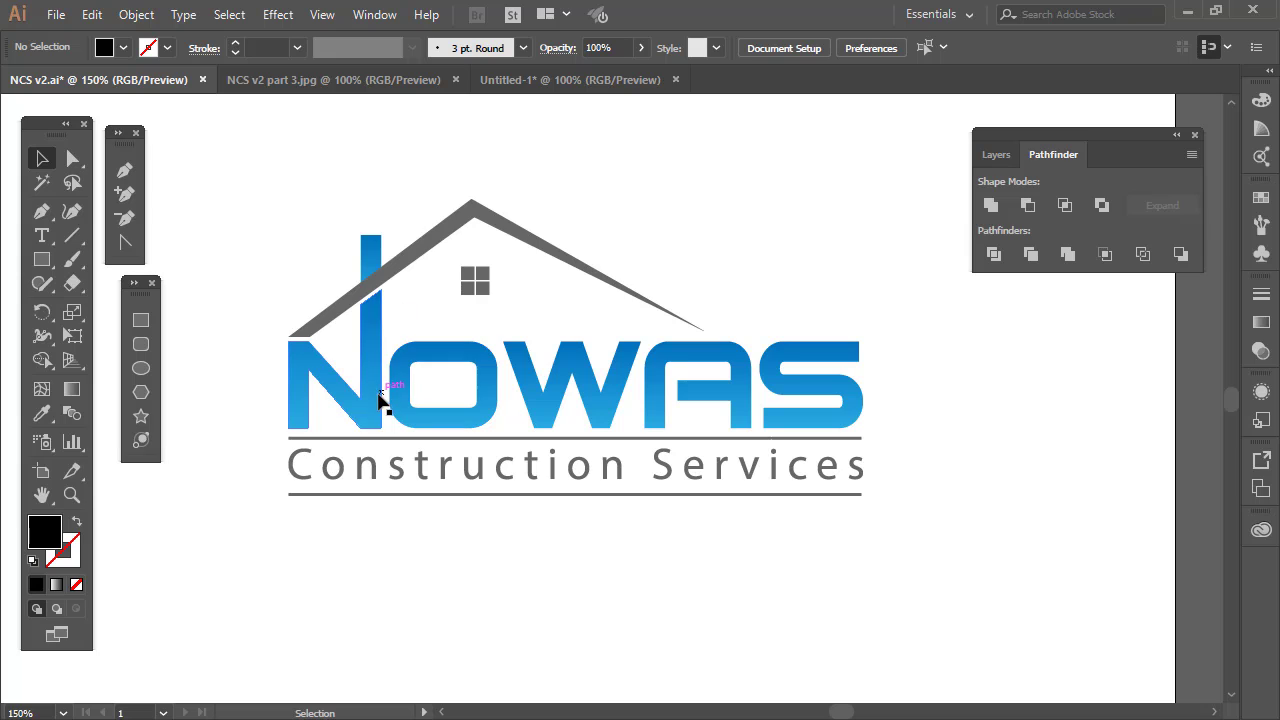
left_click(529, 85)
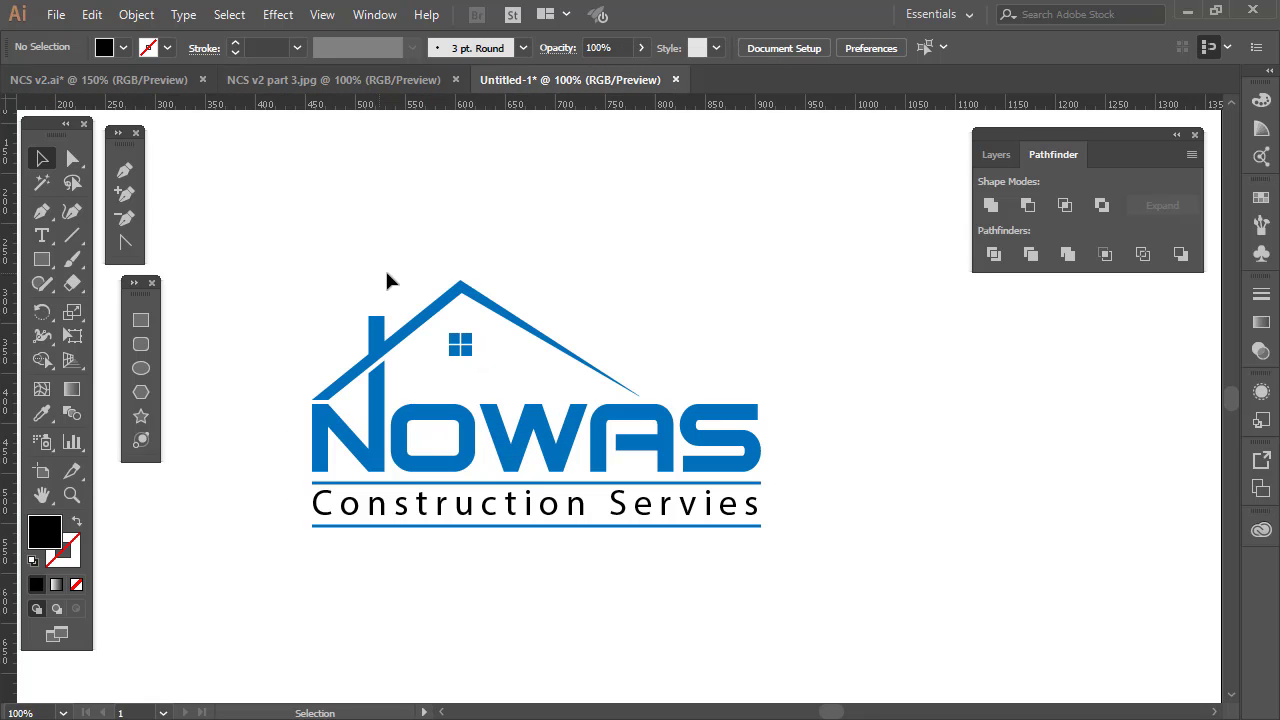
Fill only the roof and chimney path with a dark gray swatch, leaving the rest of its group blue.
key("z")
left_click(488, 342)
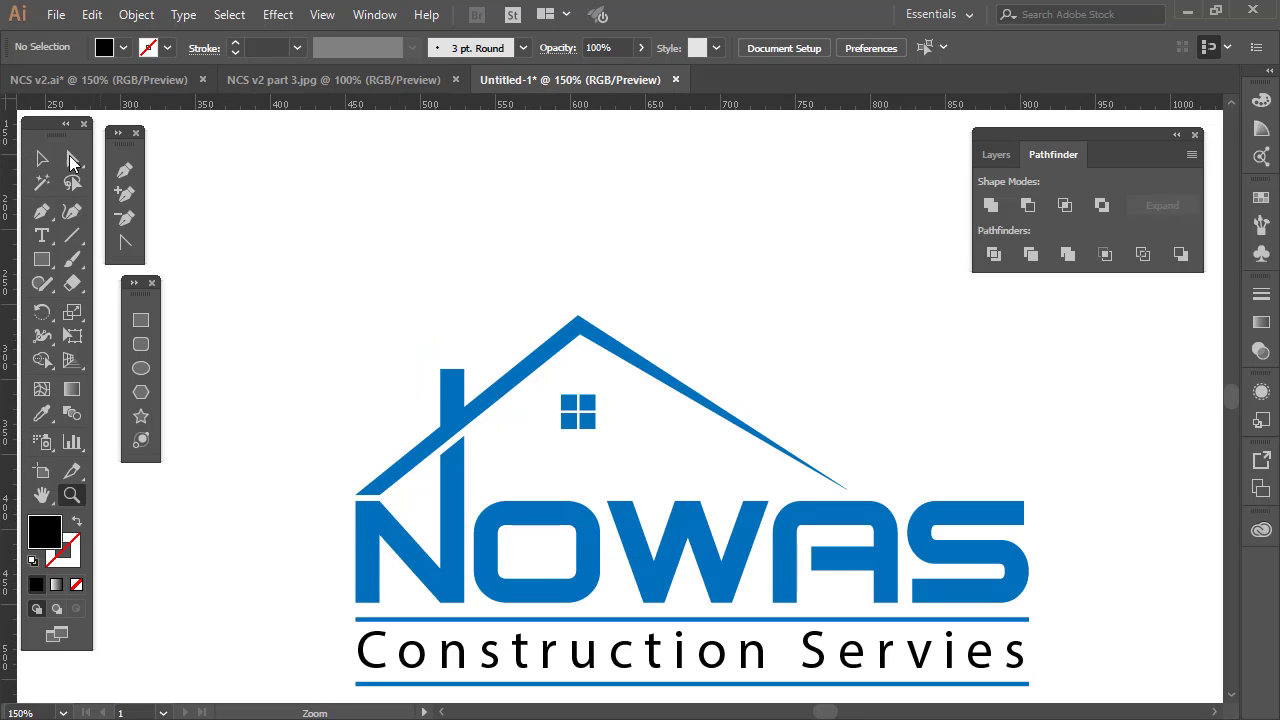
key("v")
left_click(492, 402)
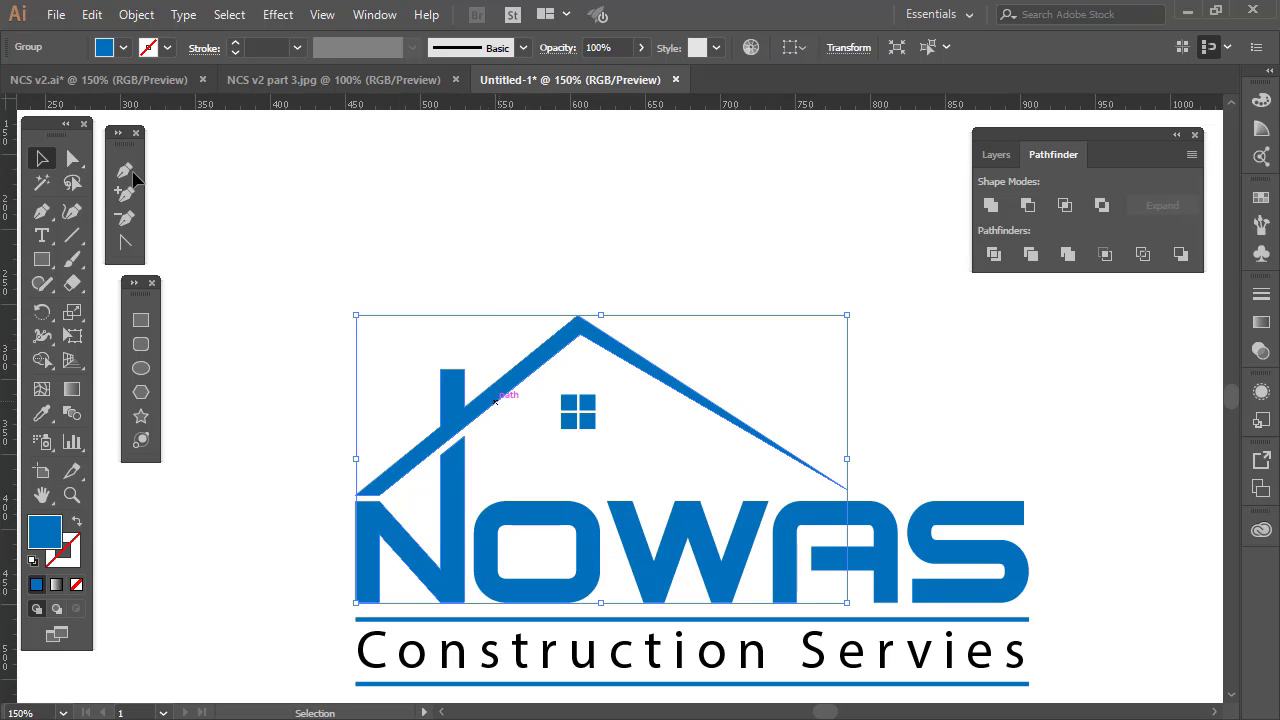
left_click(72, 158)
left_click(452, 222)
left_click(460, 402)
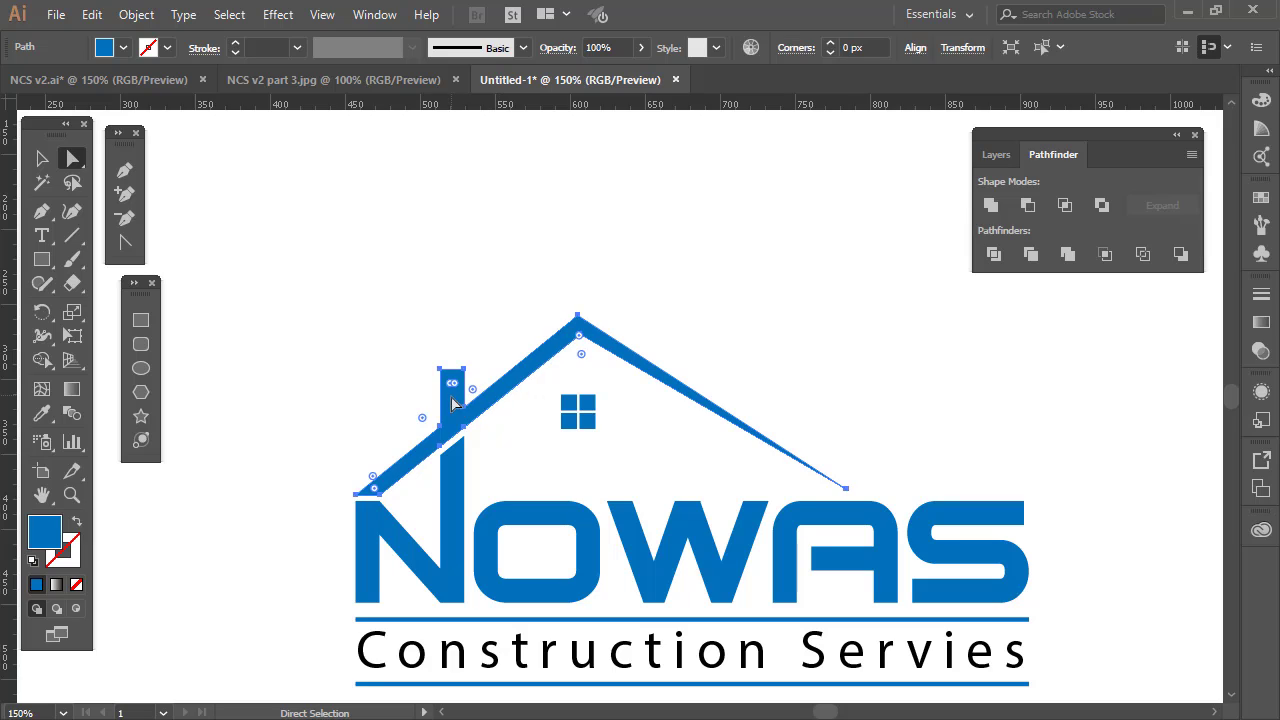
left_click(120, 48)
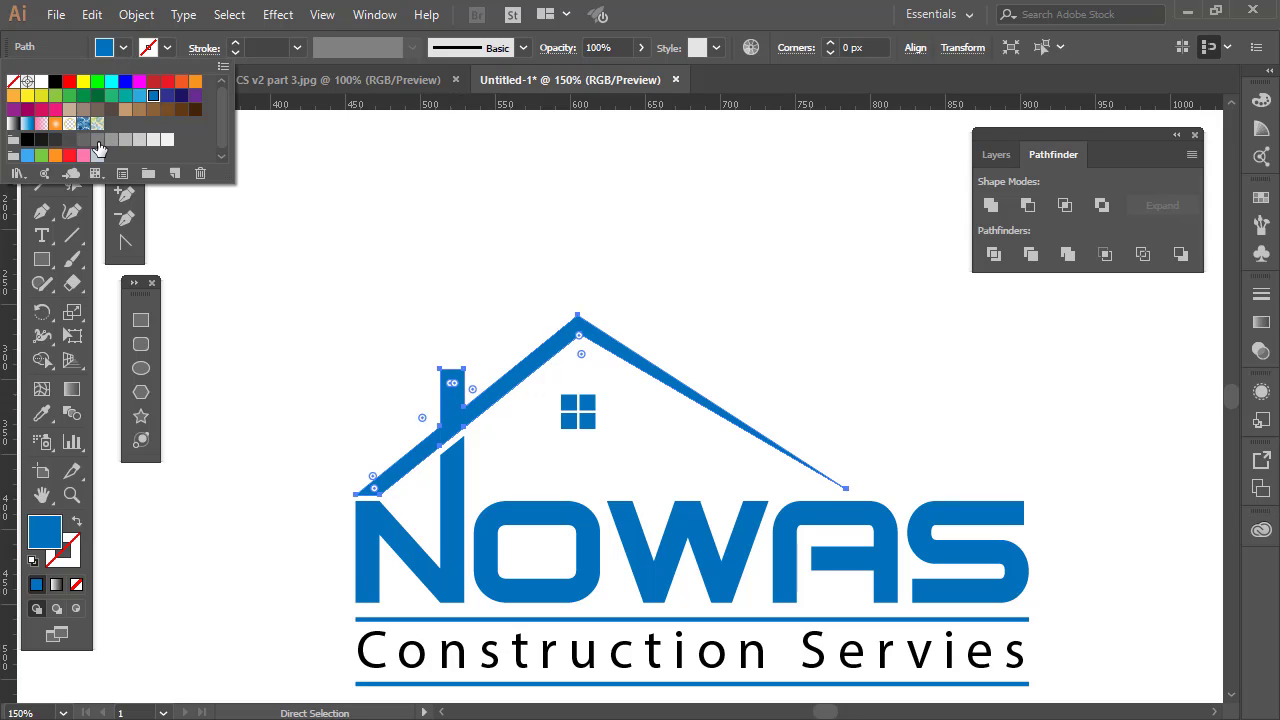
left_click(97, 140)
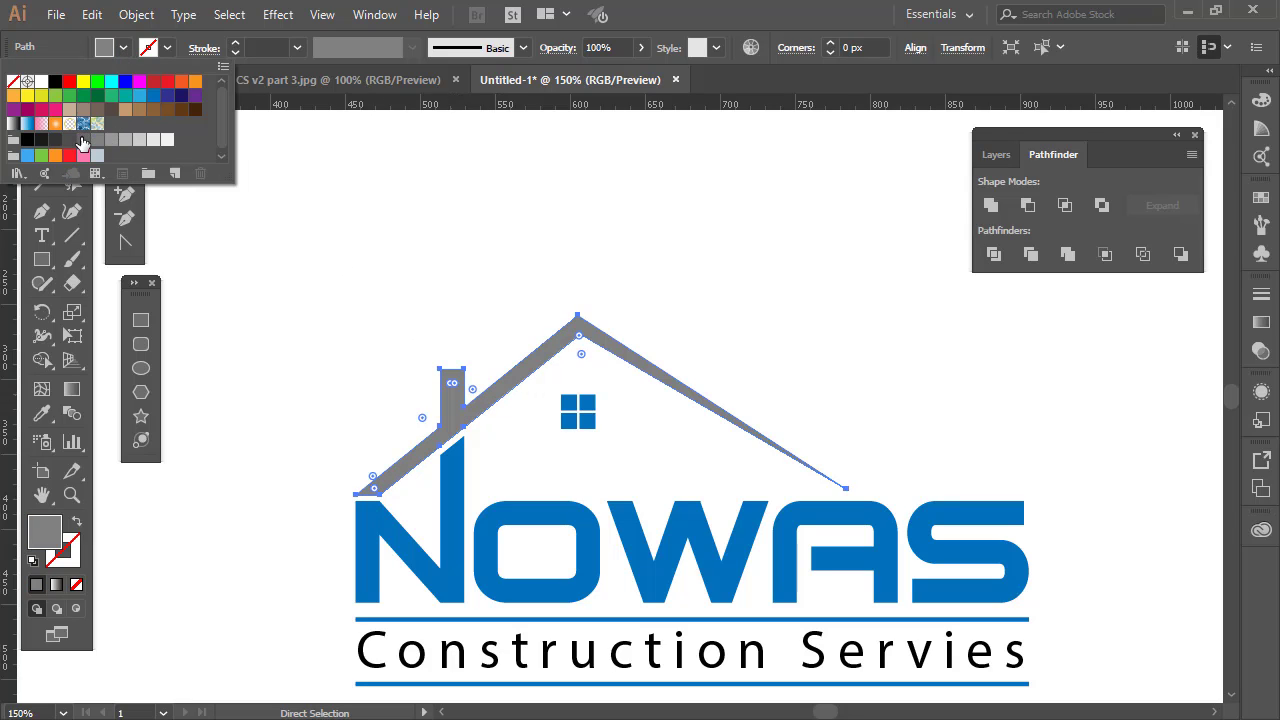
left_click(83, 141)
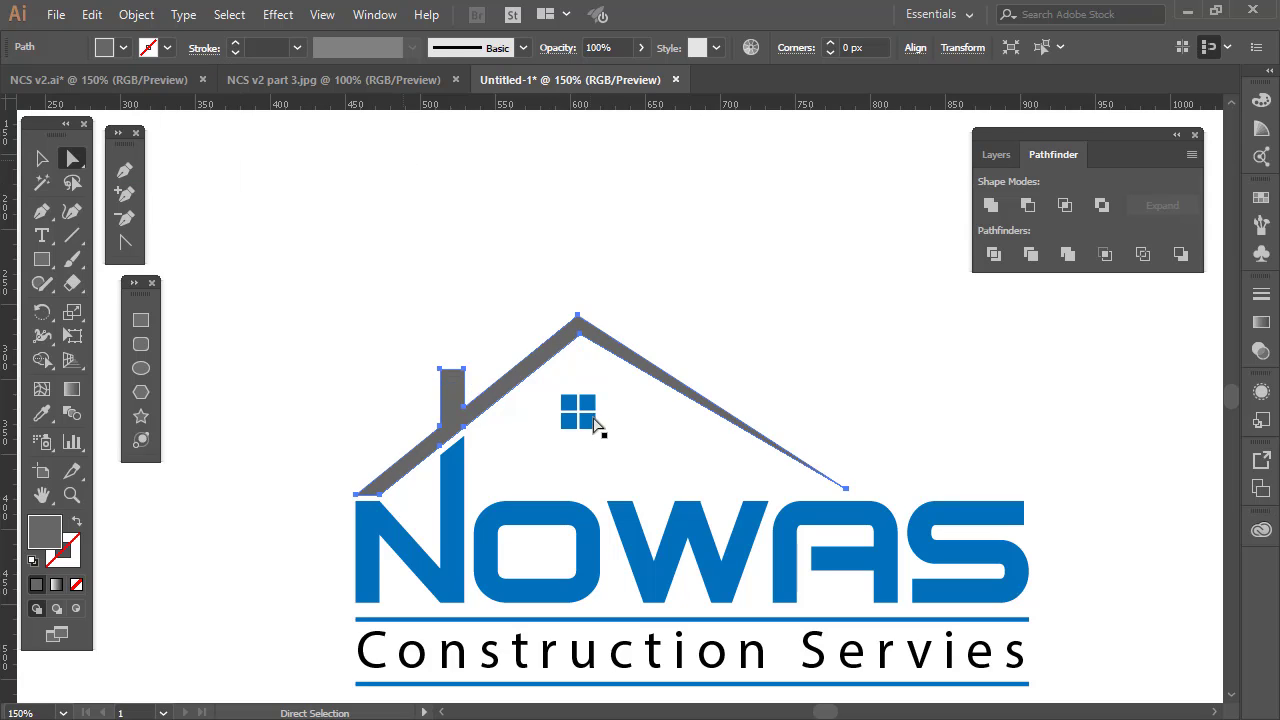
left_click(562, 378)
Recolor the "Construction Servies" tagline with the chimney's dark gray using the Eyedropper.
scroll(635, 412, "down", 2)
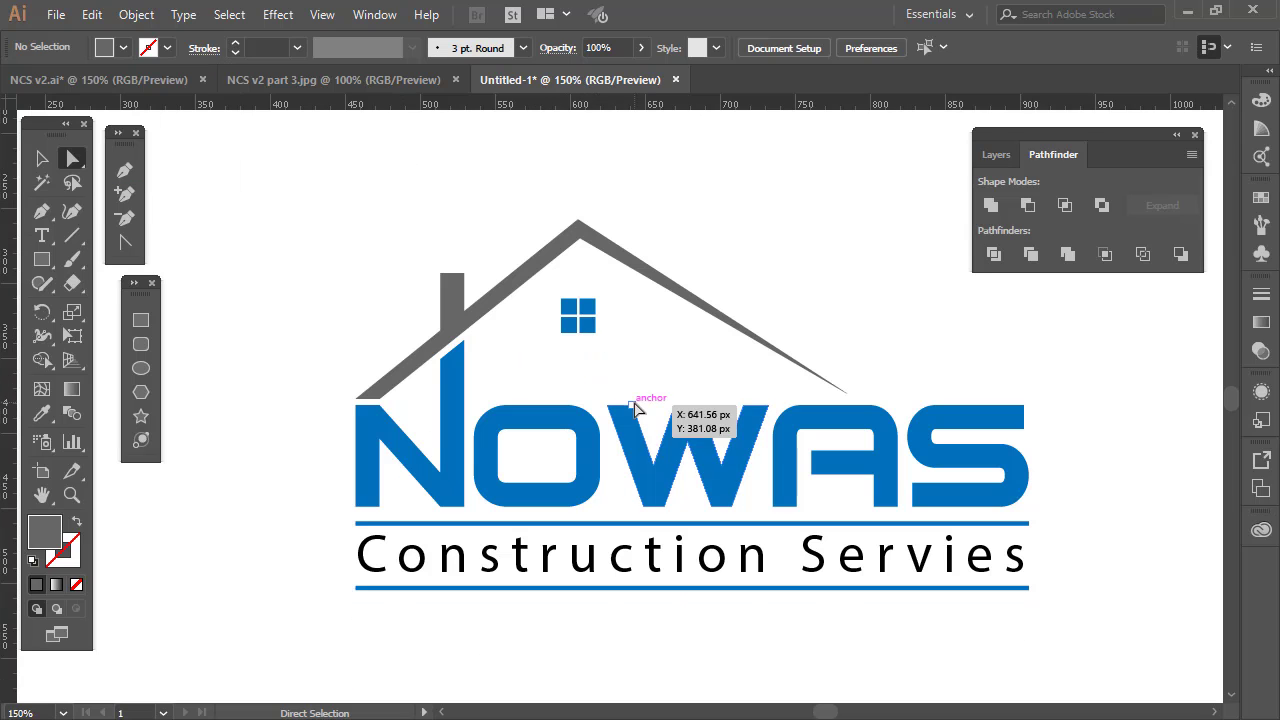
key("v")
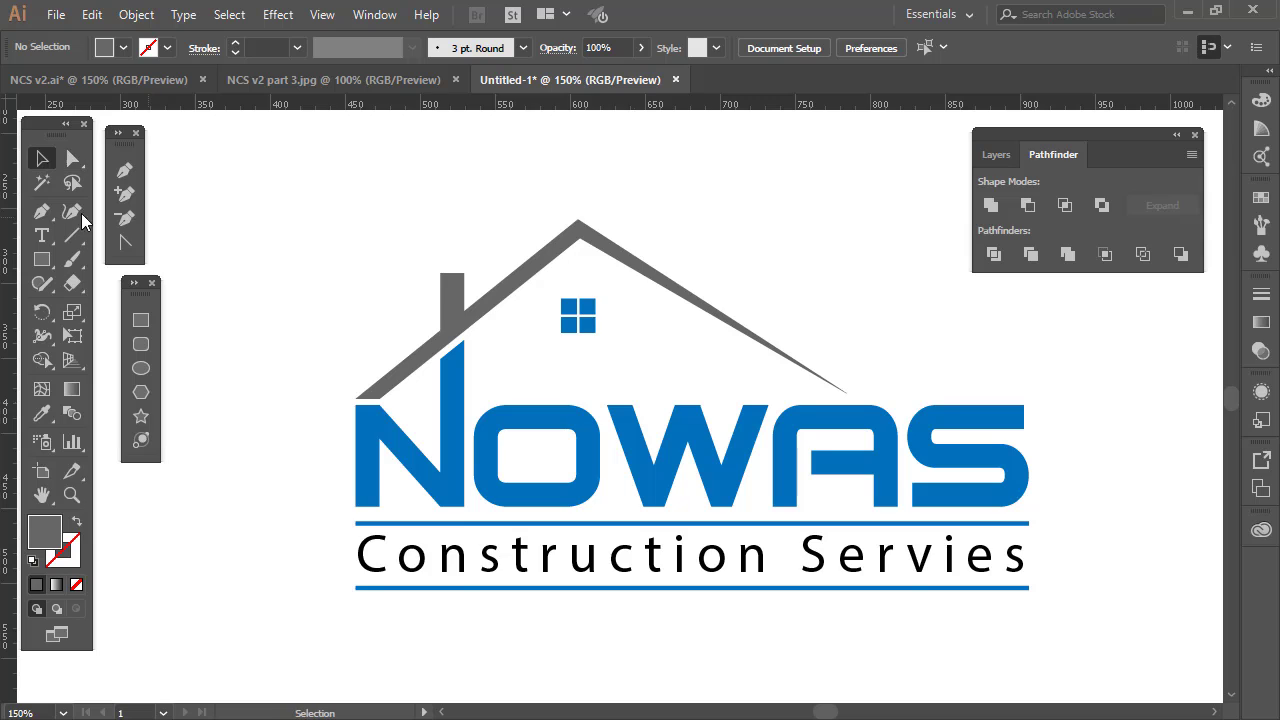
left_click(468, 548)
left_click(41, 413)
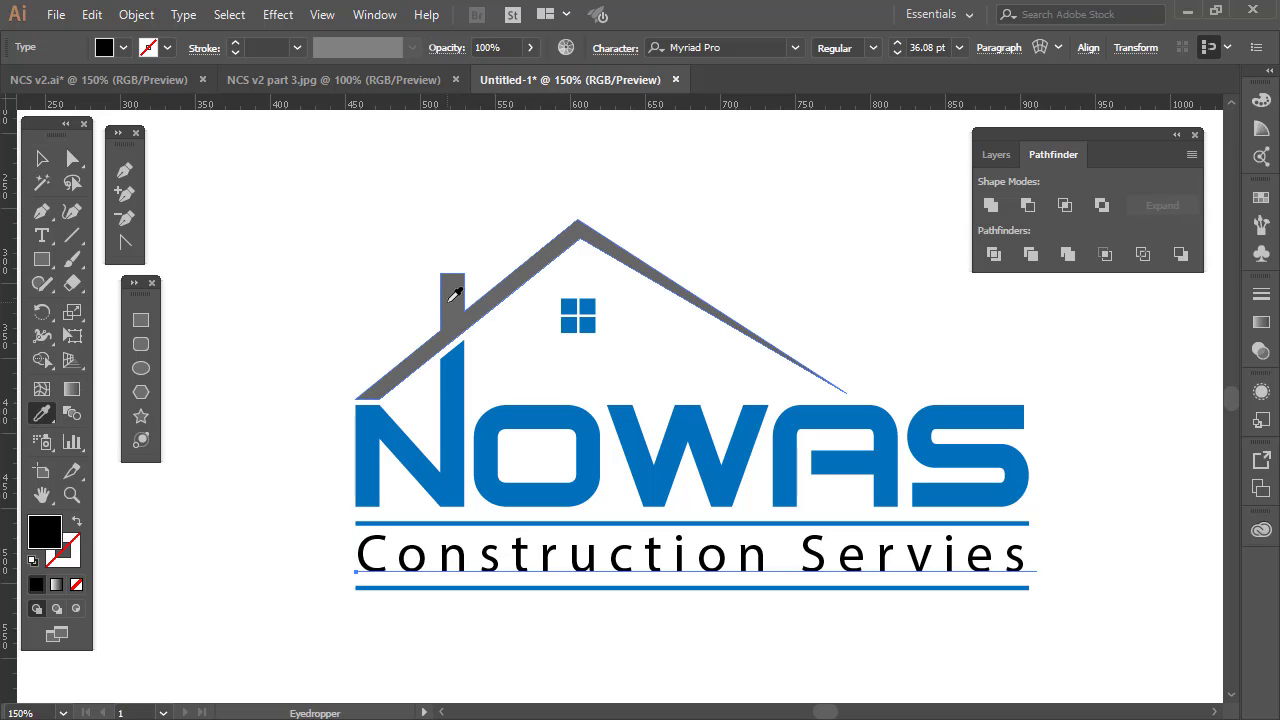
left_click(451, 288)
left_click(41, 158)
left_click(260, 355)
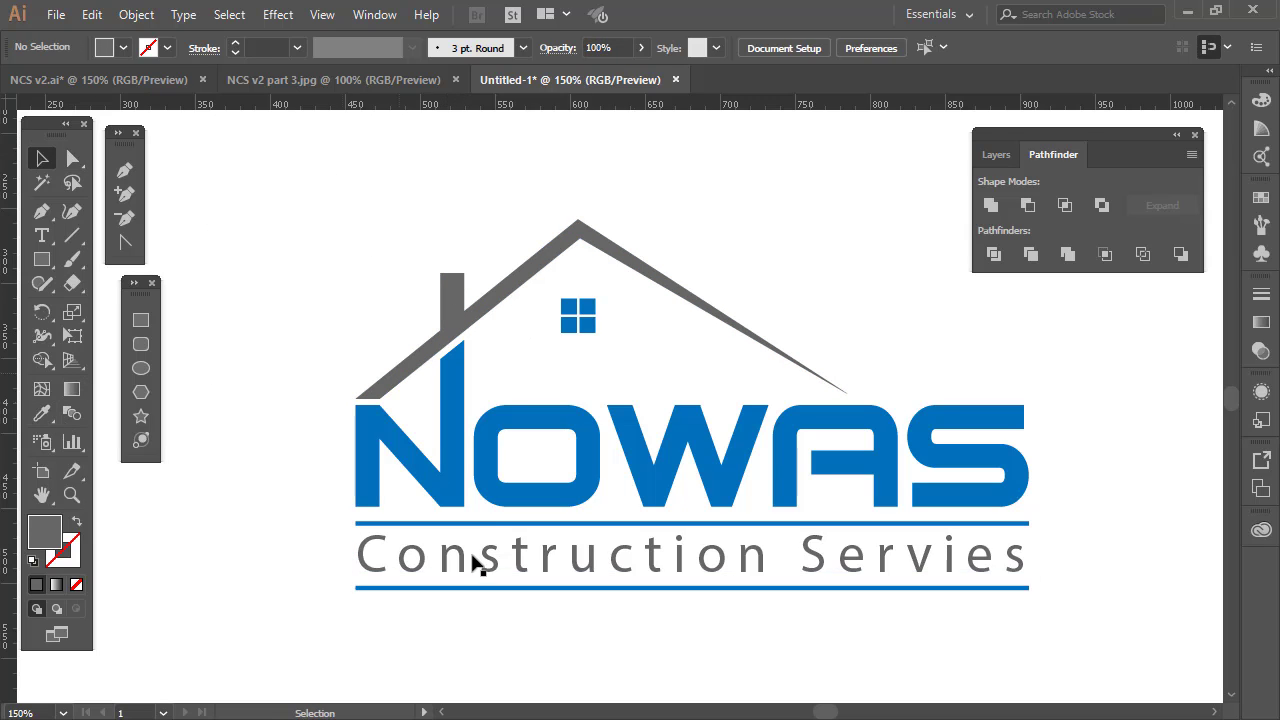
Fill the NOWAS letters with a 90° linear gradient running from light blue at the bottom to darker blue at the top.
left_click(445, 431)
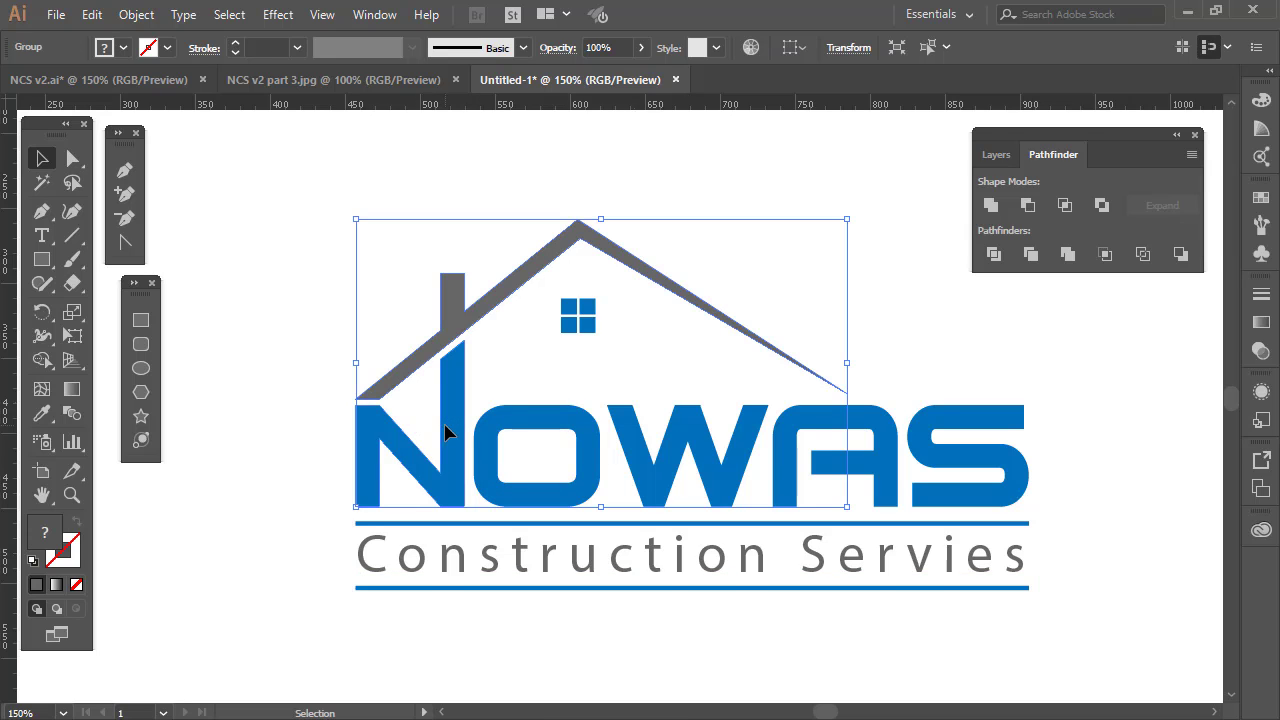
left_click(72, 158)
left_click(311, 257)
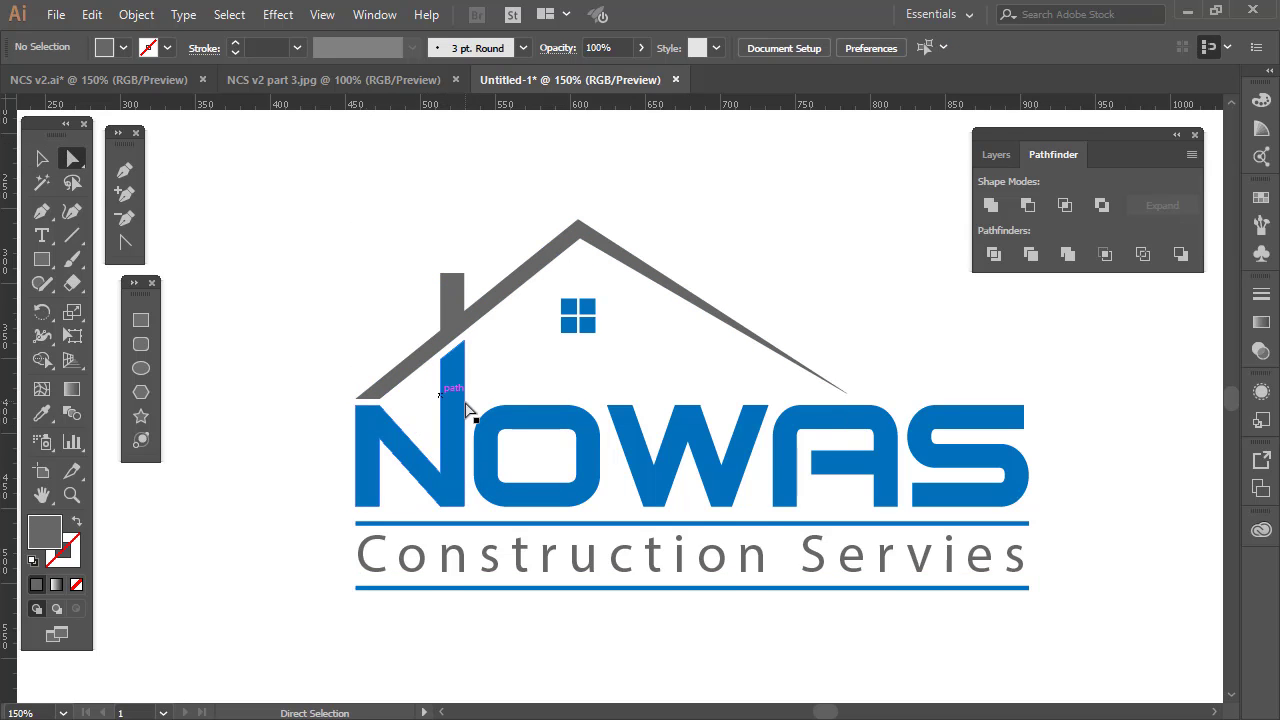
left_click(453, 407)
left_click(592, 445, "shift")
left_click(628, 440, "shift")
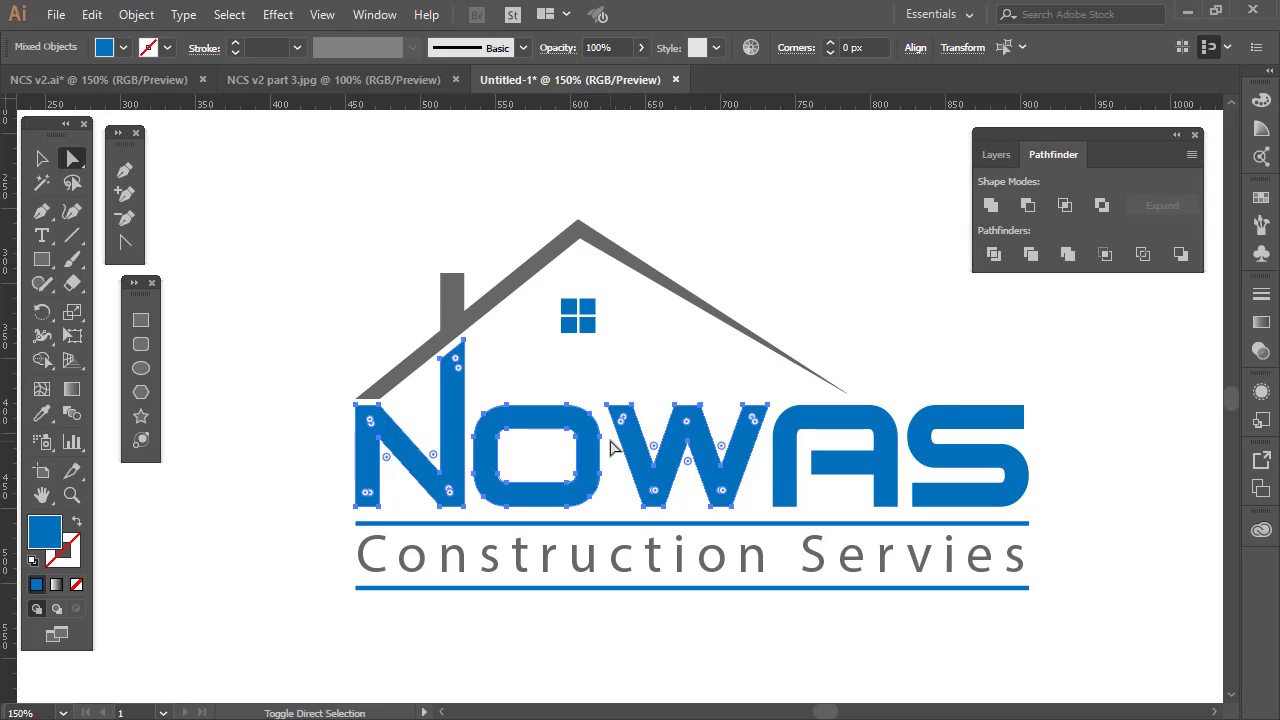
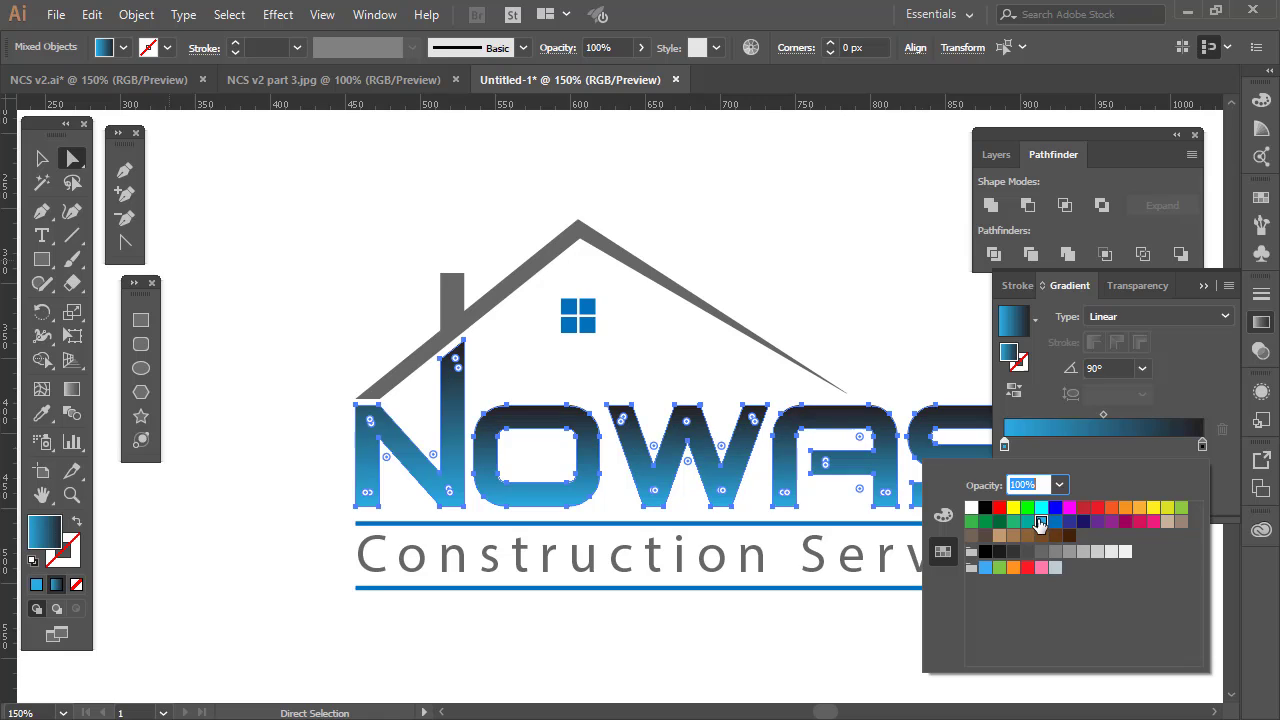
left_click(1201, 446)
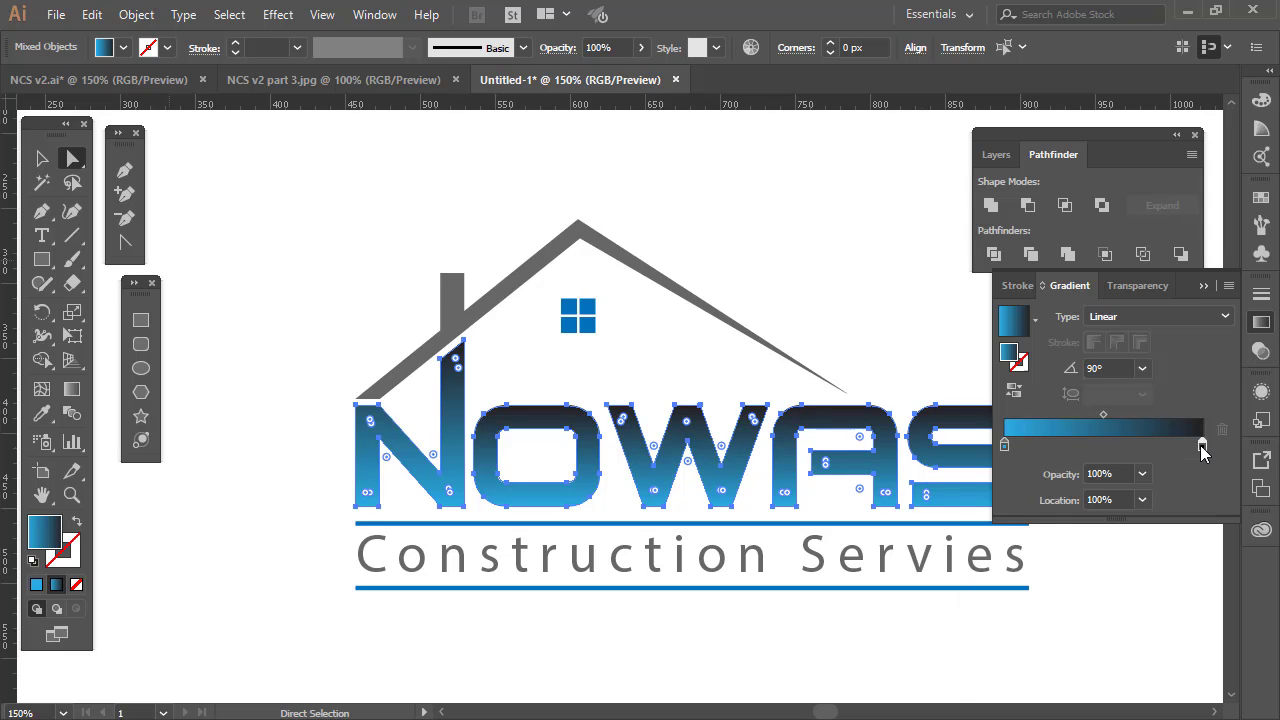
double_click(1202, 446)
left_click(1049, 520)
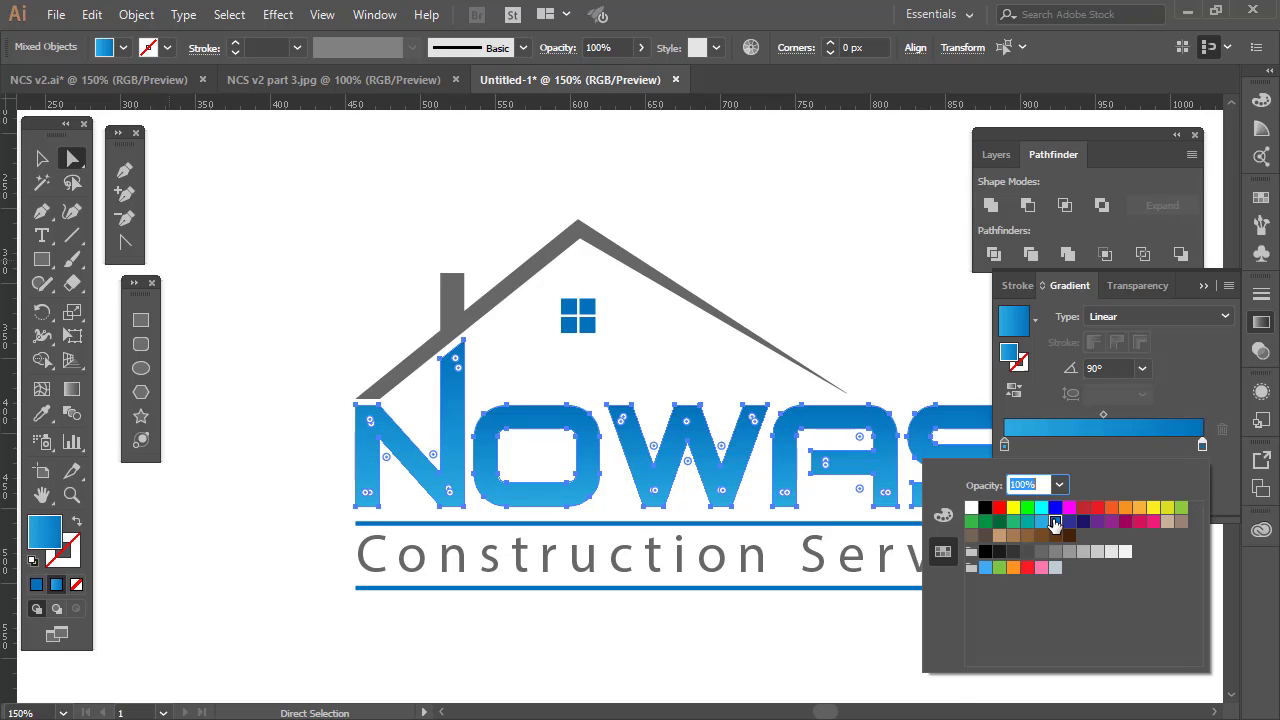
left_click(853, 323)
left_click(853, 323)
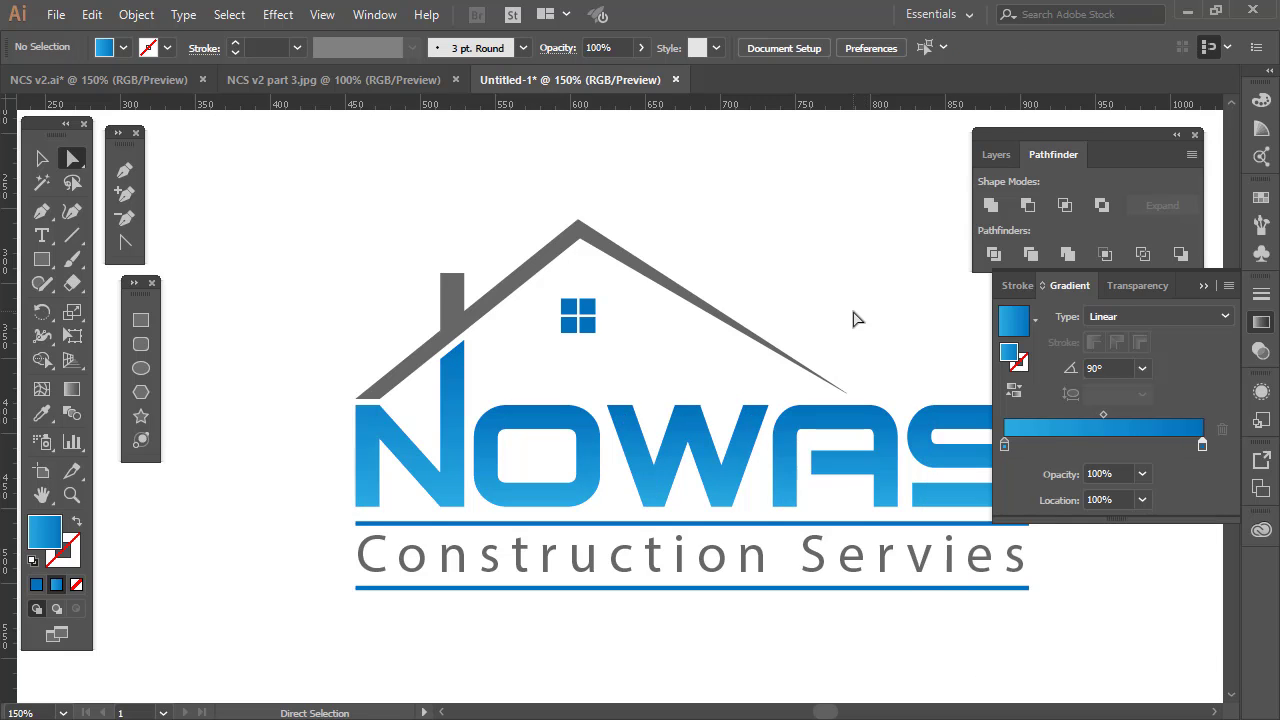
Examine the gray and gradient coloring of the whole logo on the artboard at different zoom levels.
key("z")
left_click(777, 380, "alt")
left_click(698, 458, "alt")
left_click(480, 483)
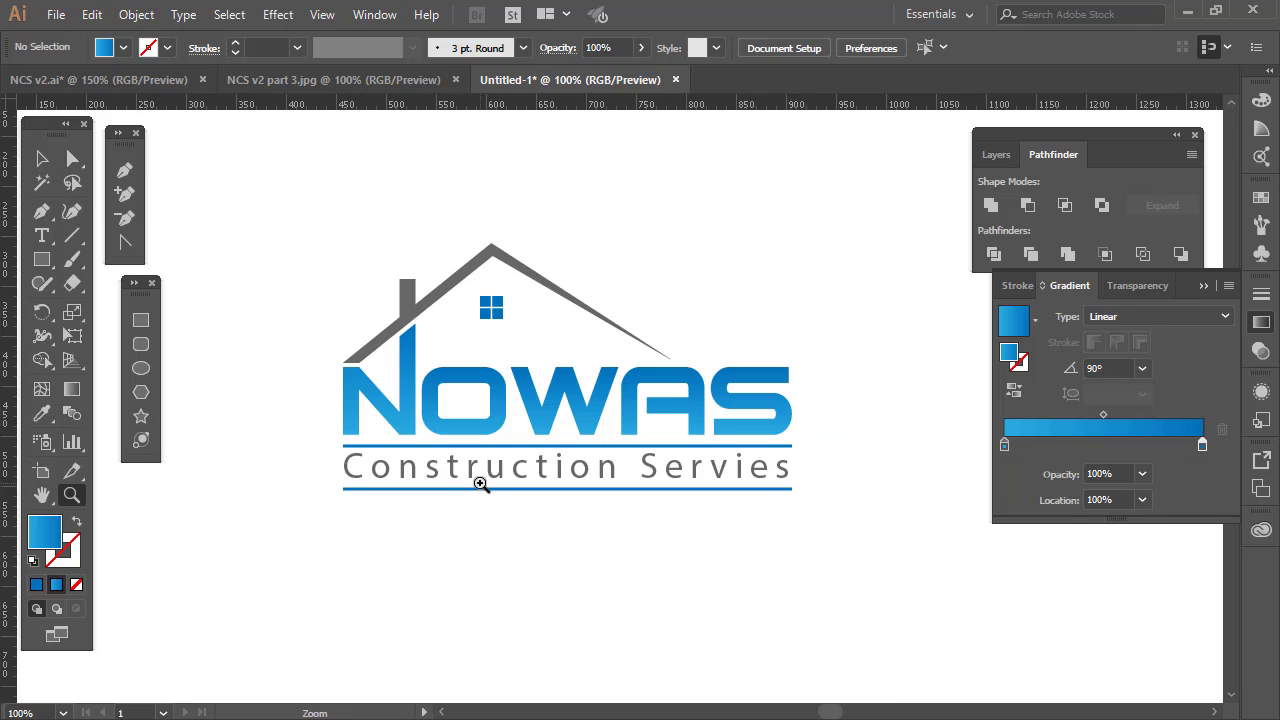
left_click(648, 424, "alt")
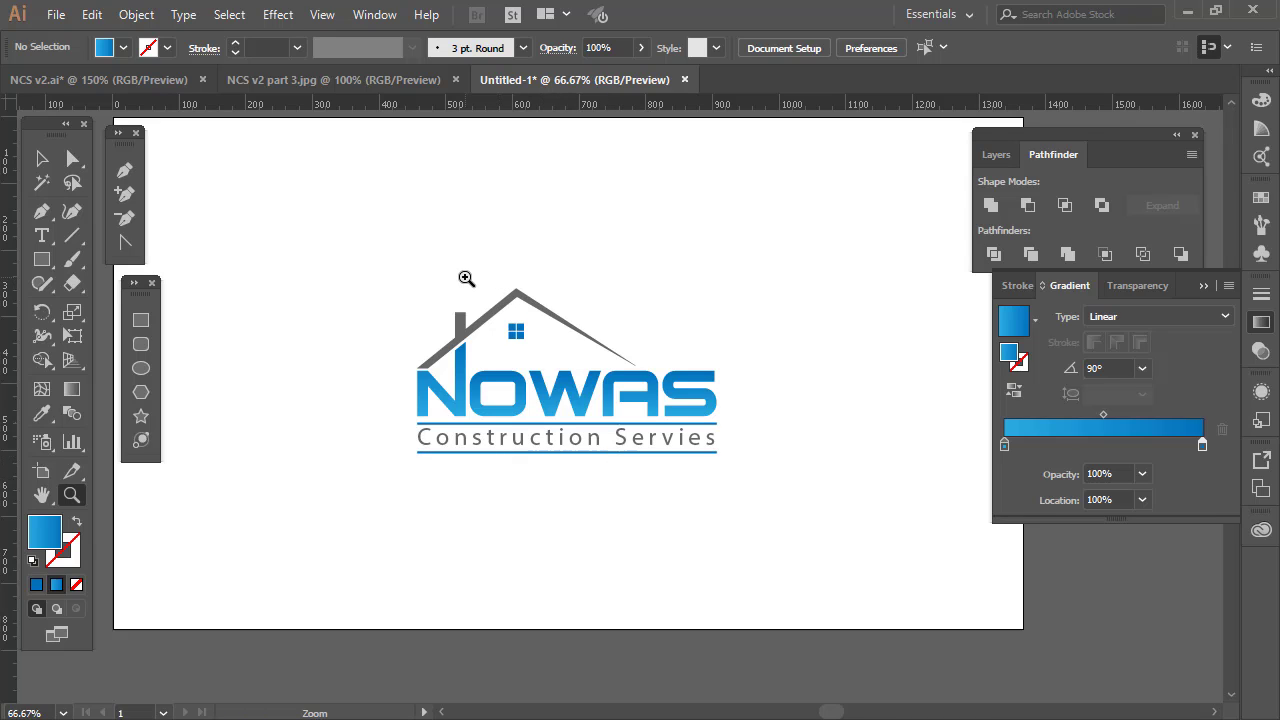
left_click(562, 338)
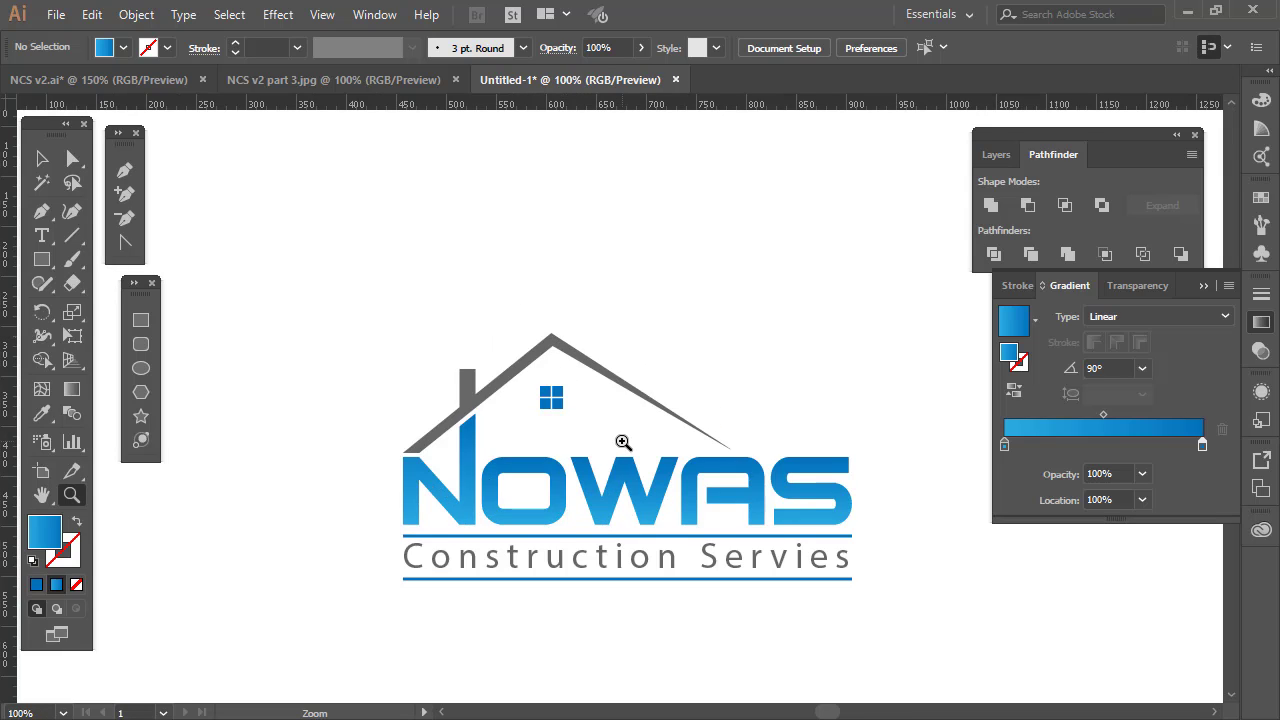
scroll(622, 443, "down", 1)
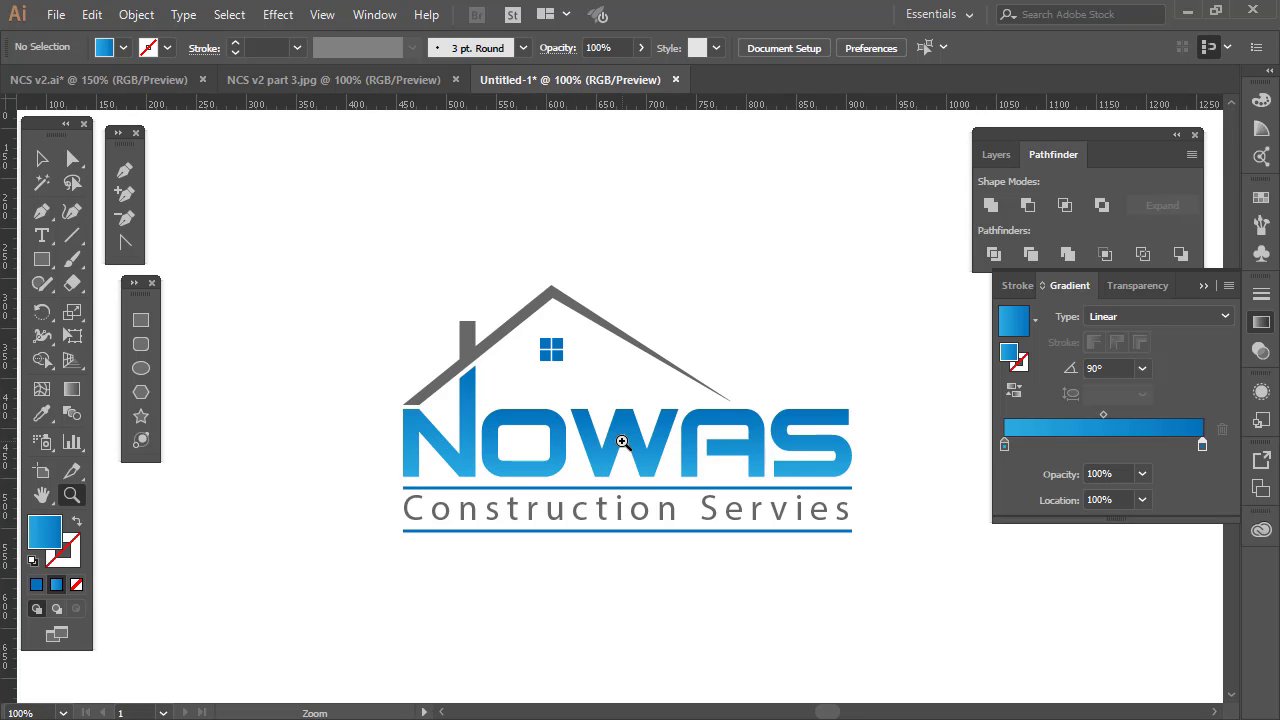